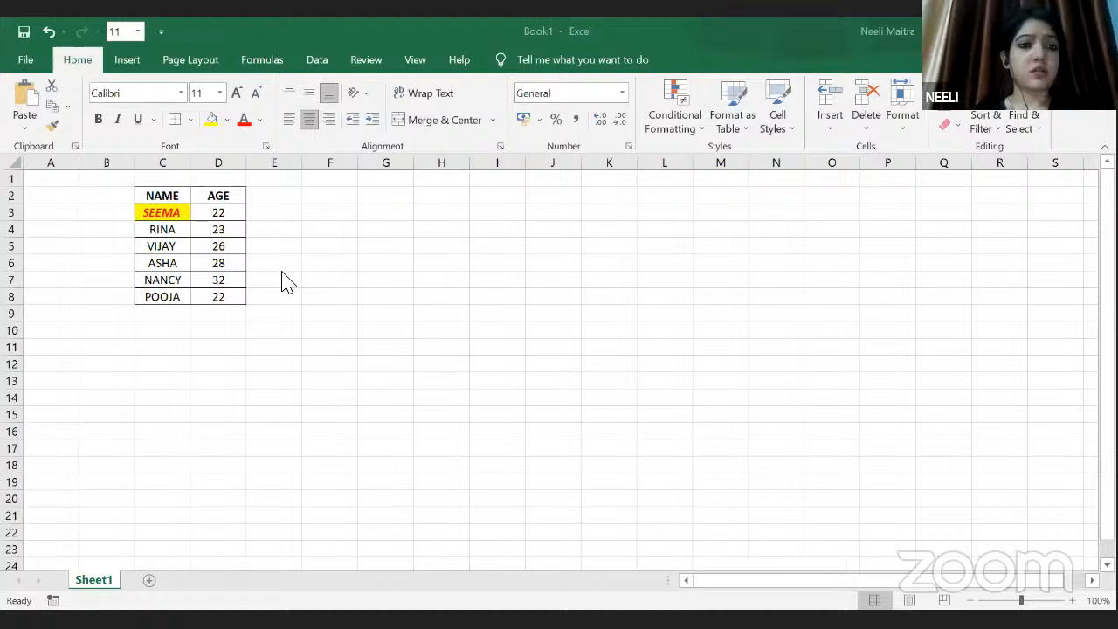
Look through the file, home, insert, page layout, formulas and data command sets and the list of available fonts
{"action": "left_click", "coordinate": [279, 182]}
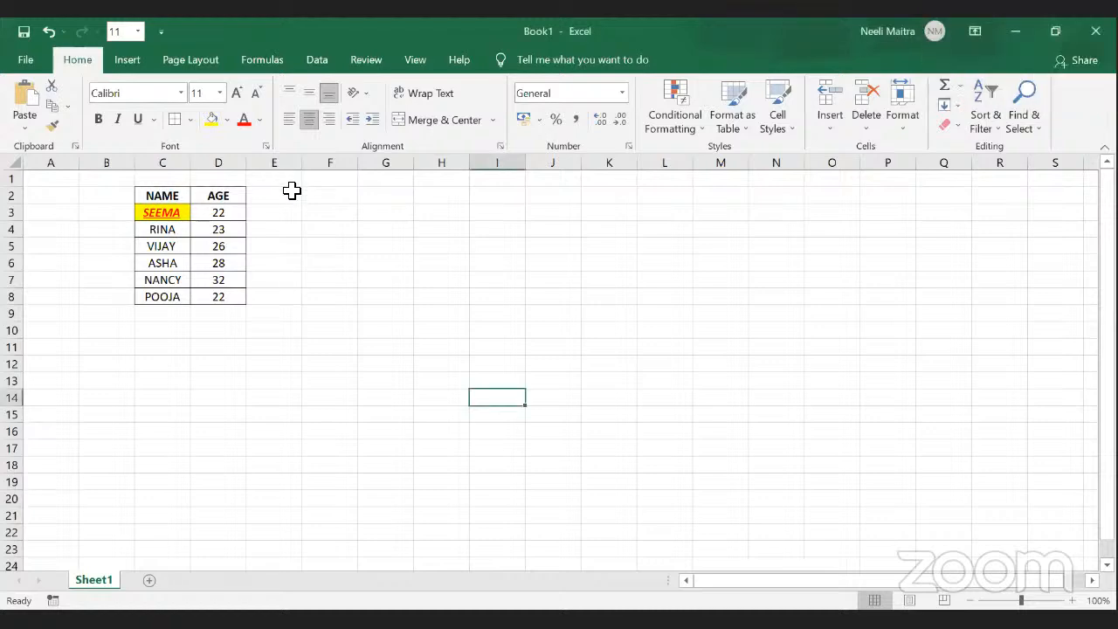
{"action": "left_click", "coordinate": [308, 212]}
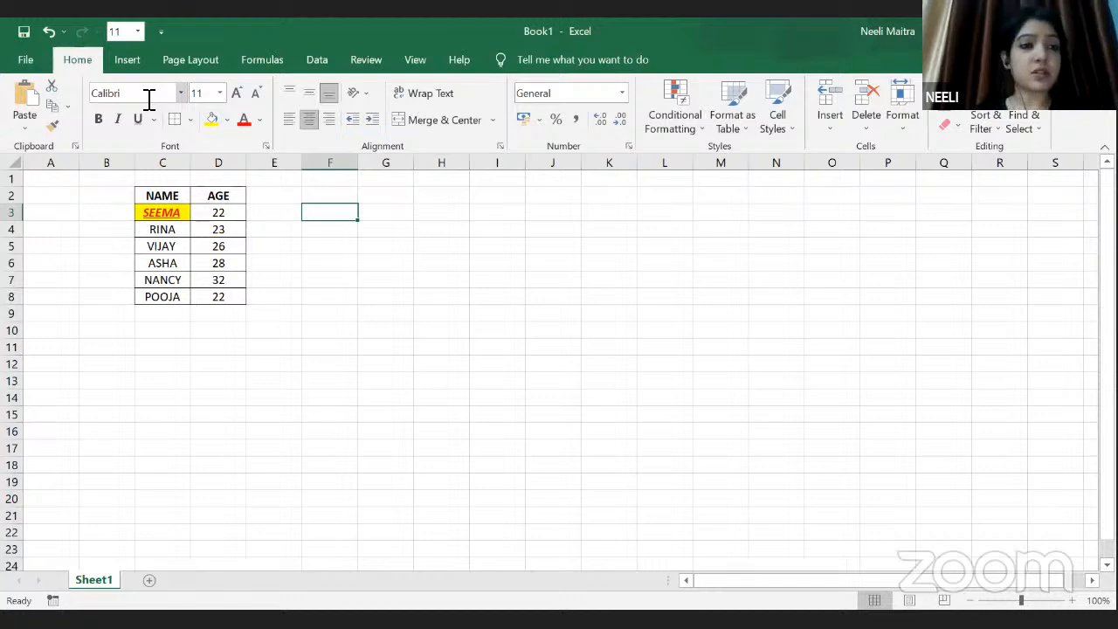
{"action": "left_click", "coordinate": [127, 60]}
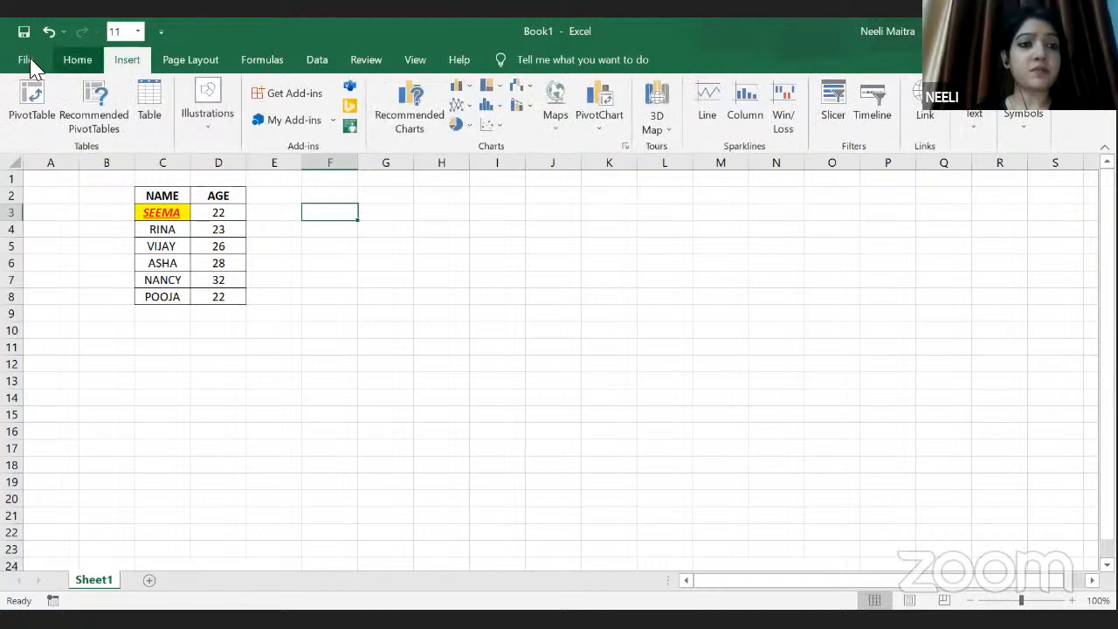
{"action": "left_click", "coordinate": [27, 60]}
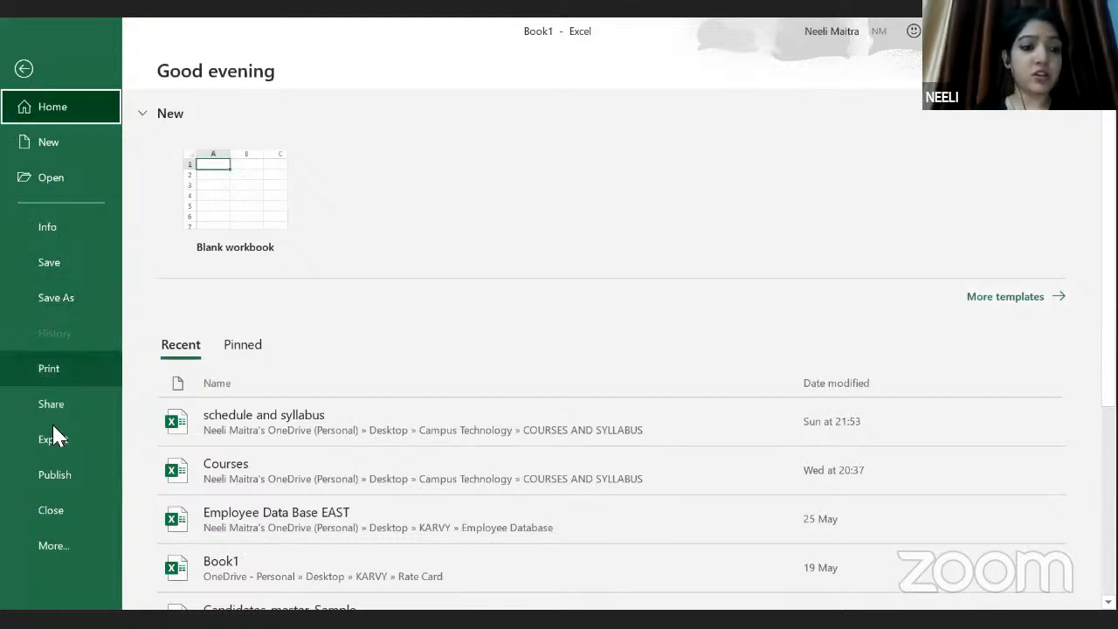
{"action": "left_click", "coordinate": [24, 70]}
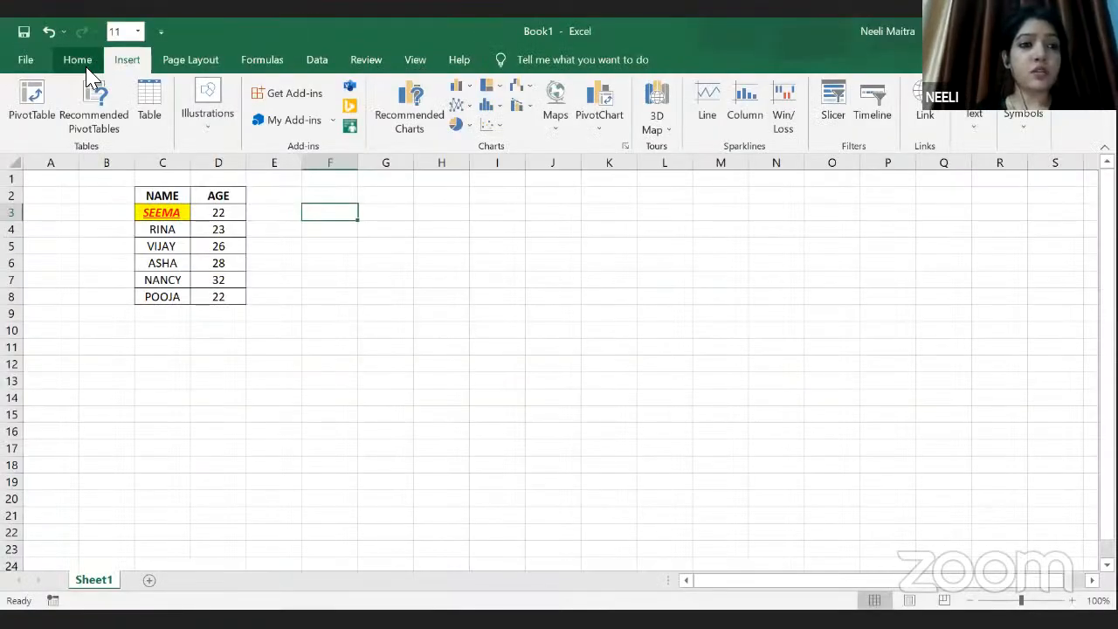
{"action": "left_click", "coordinate": [77, 60]}
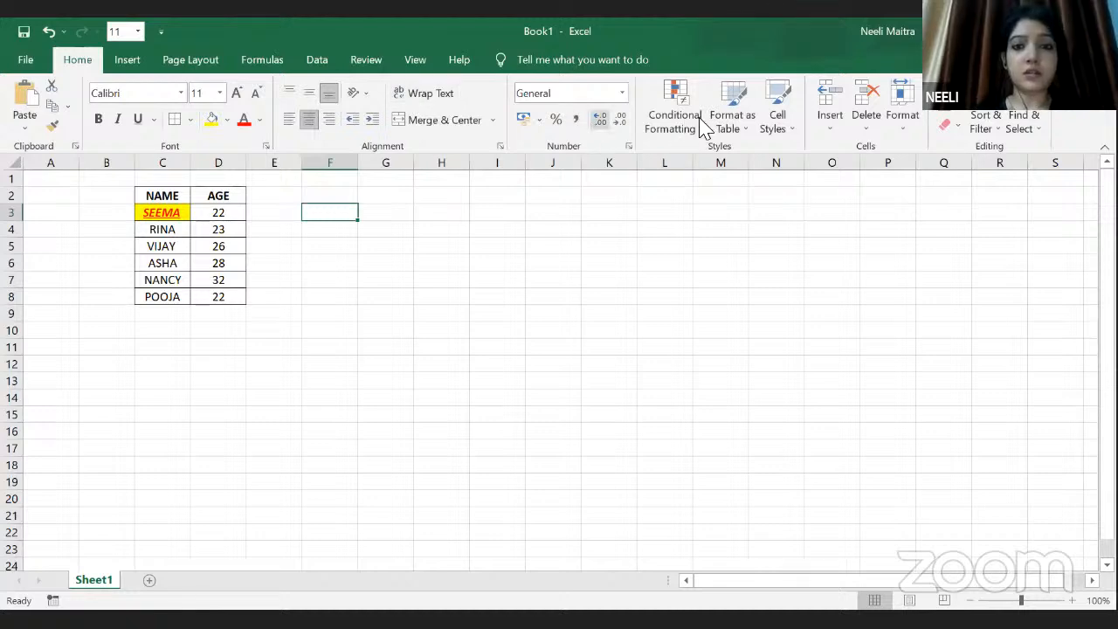
{"action": "left_click", "coordinate": [140, 66]}
{"action": "left_click", "coordinate": [192, 66]}
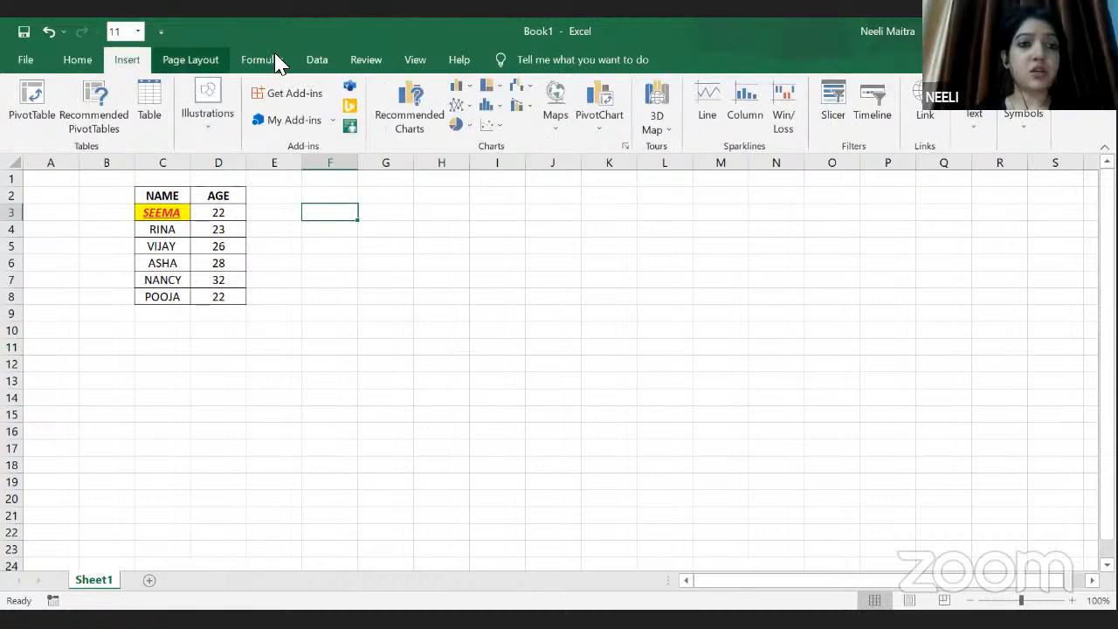
{"action": "left_click", "coordinate": [262, 59]}
{"action": "left_click", "coordinate": [317, 61]}
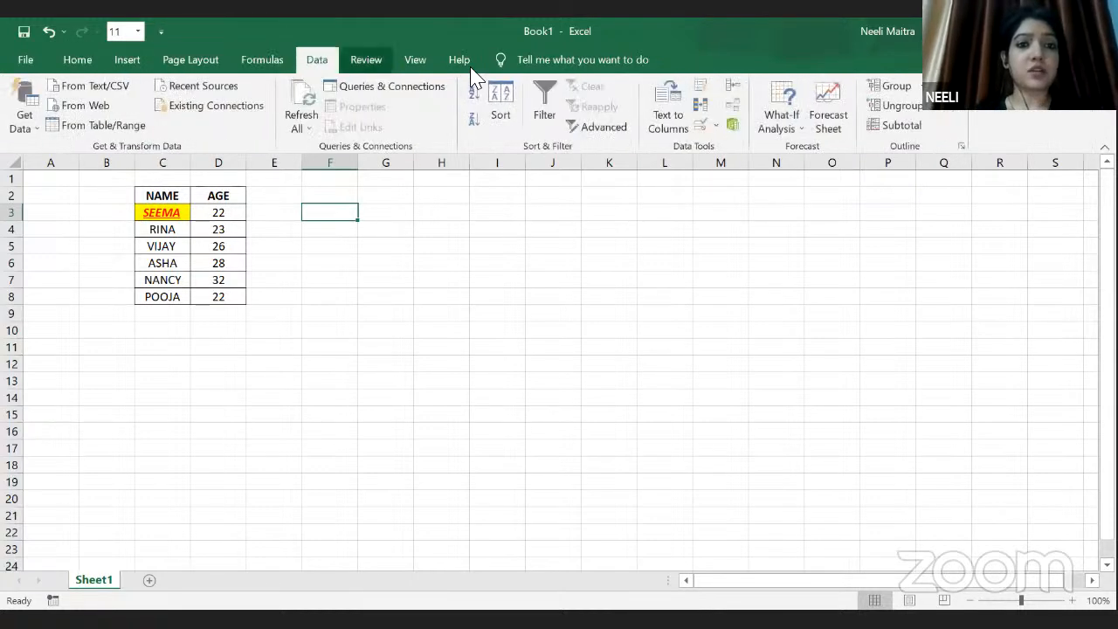
{"action": "left_click", "coordinate": [77, 61]}
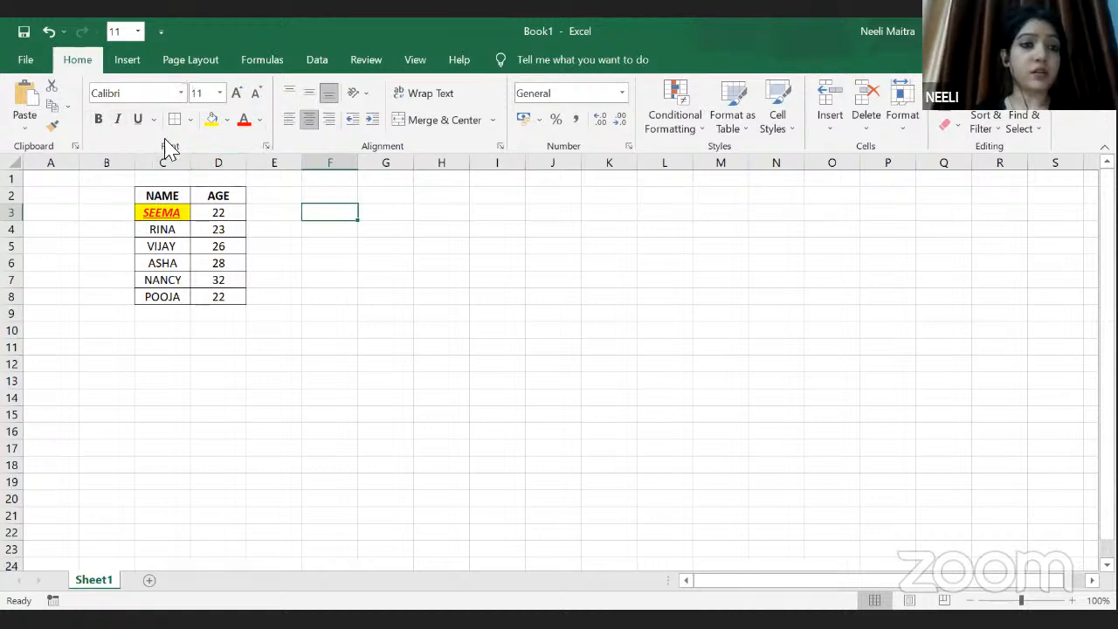
{"action": "left_click", "coordinate": [181, 92]}
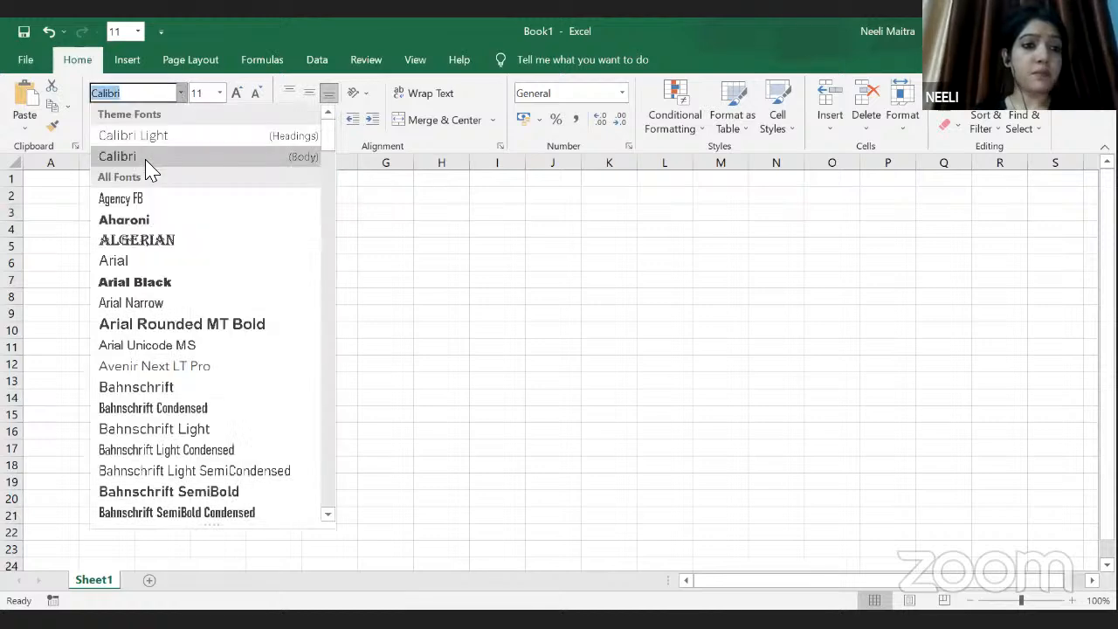
{"action": "key", "text": "Escape"}
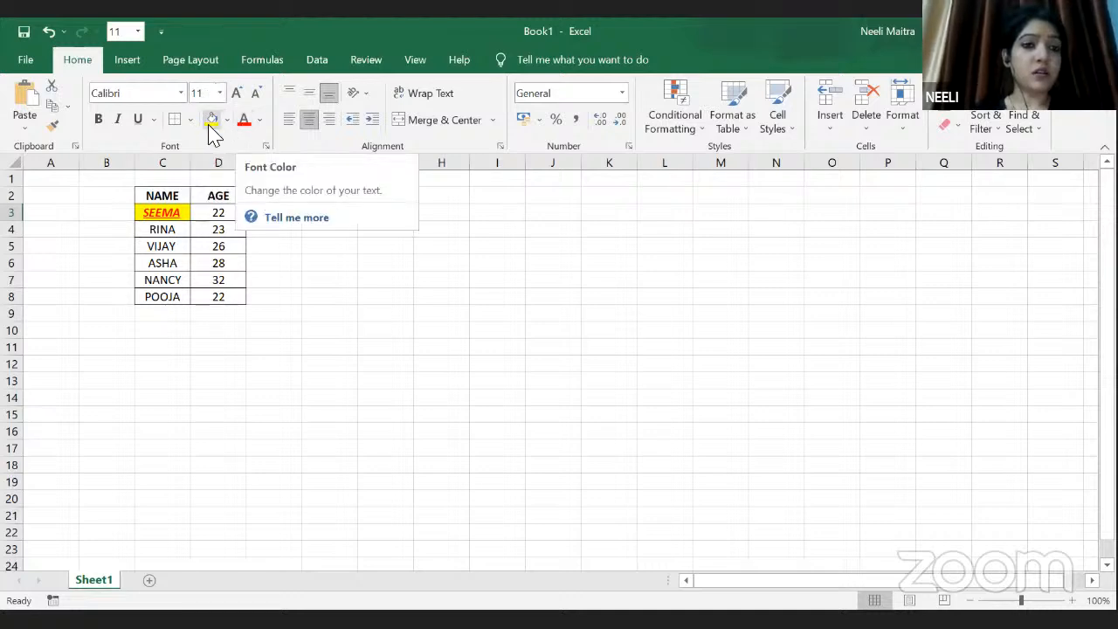
Fill cell C3, the first name in the table, with light orange and colour its text green
{"action": "left_click", "coordinate": [176, 214]}
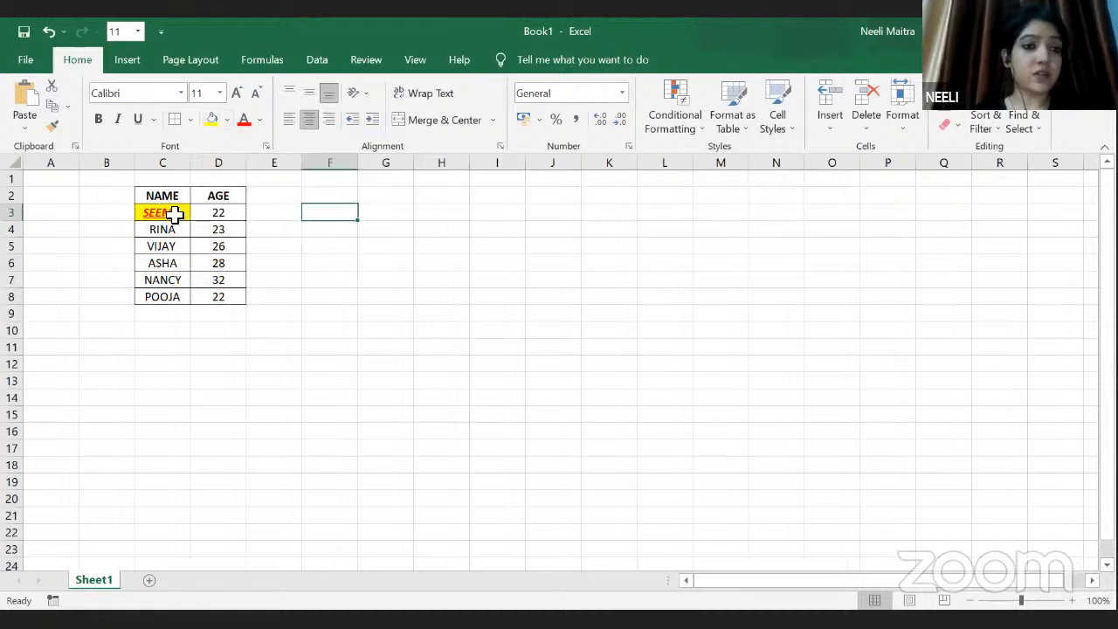
{"action": "left_click", "coordinate": [227, 120]}
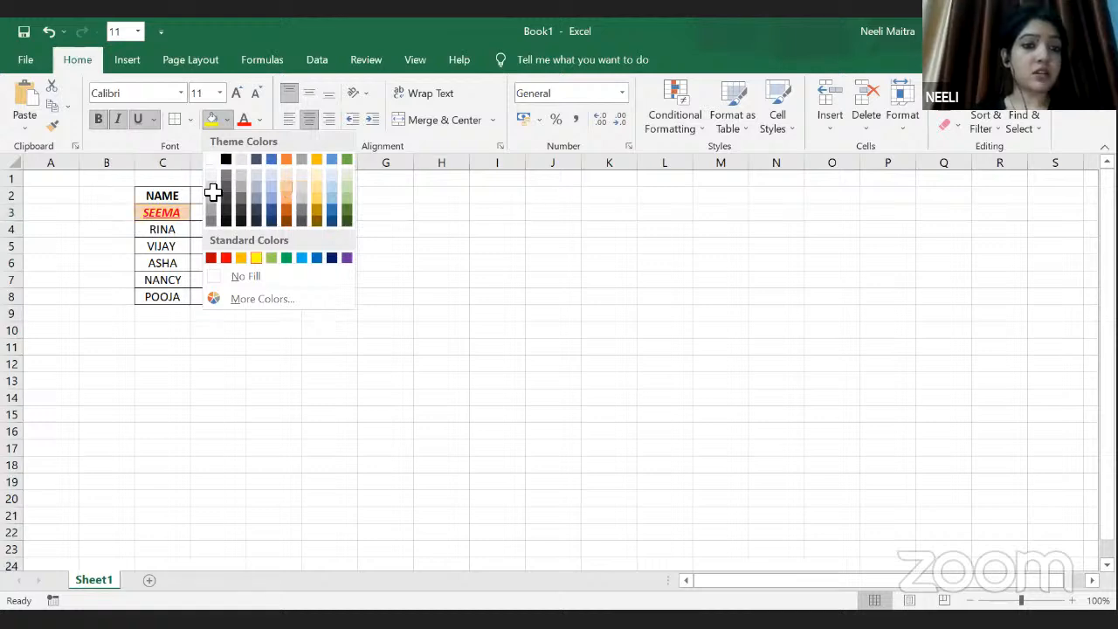
{"action": "left_click", "coordinate": [171, 213]}
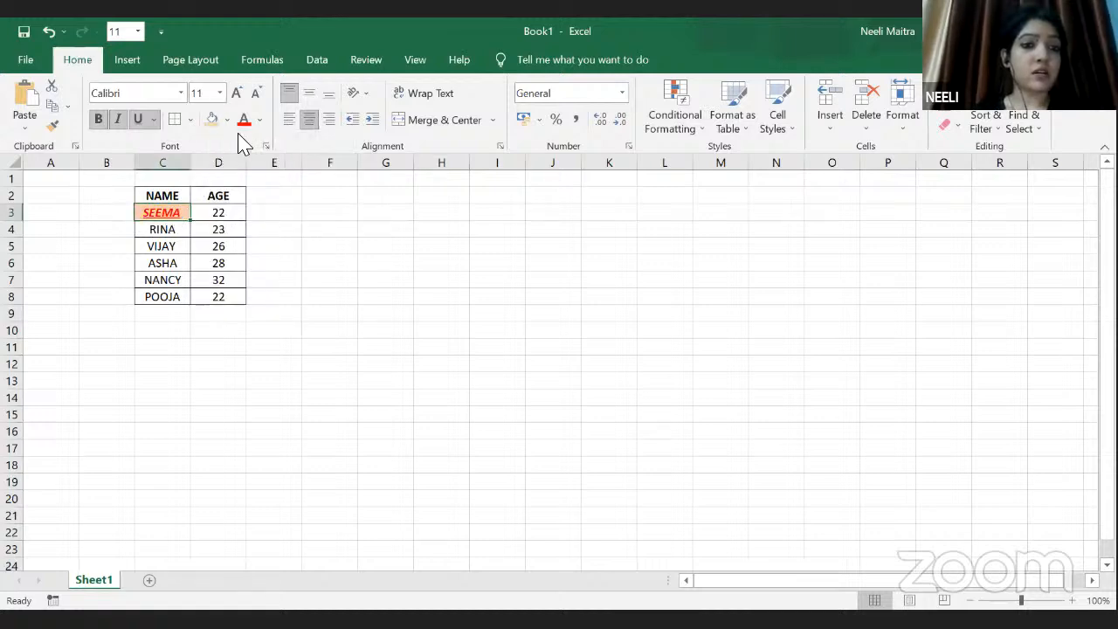
{"action": "left_click", "coordinate": [260, 120]}
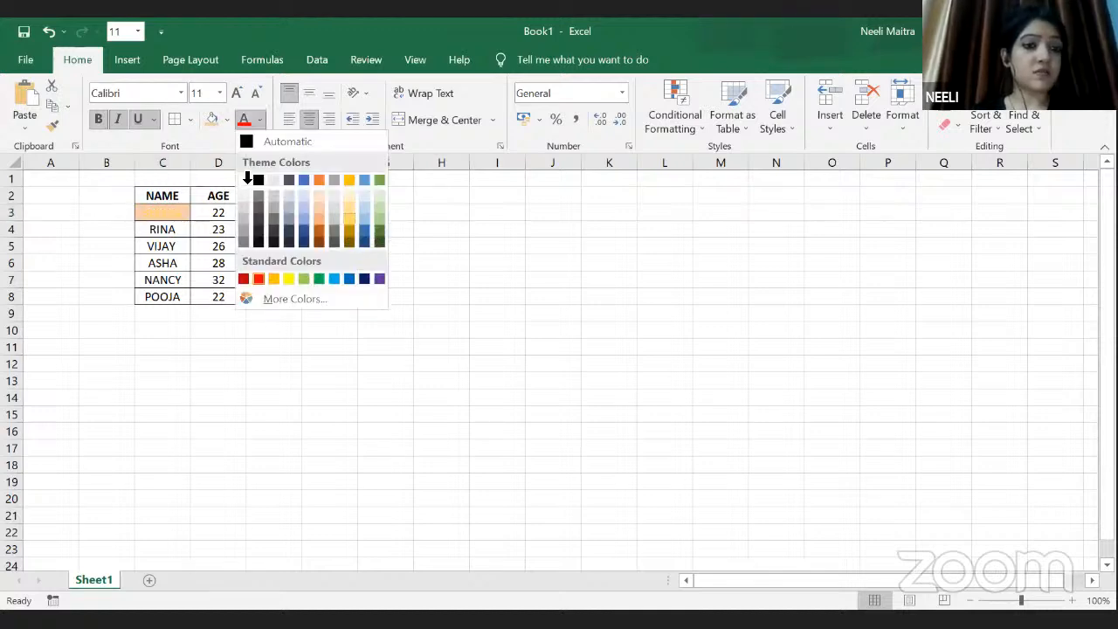
Remove the bold, italic and underline formatting from the text in cell C3
{"action": "left_click", "coordinate": [115, 125]}
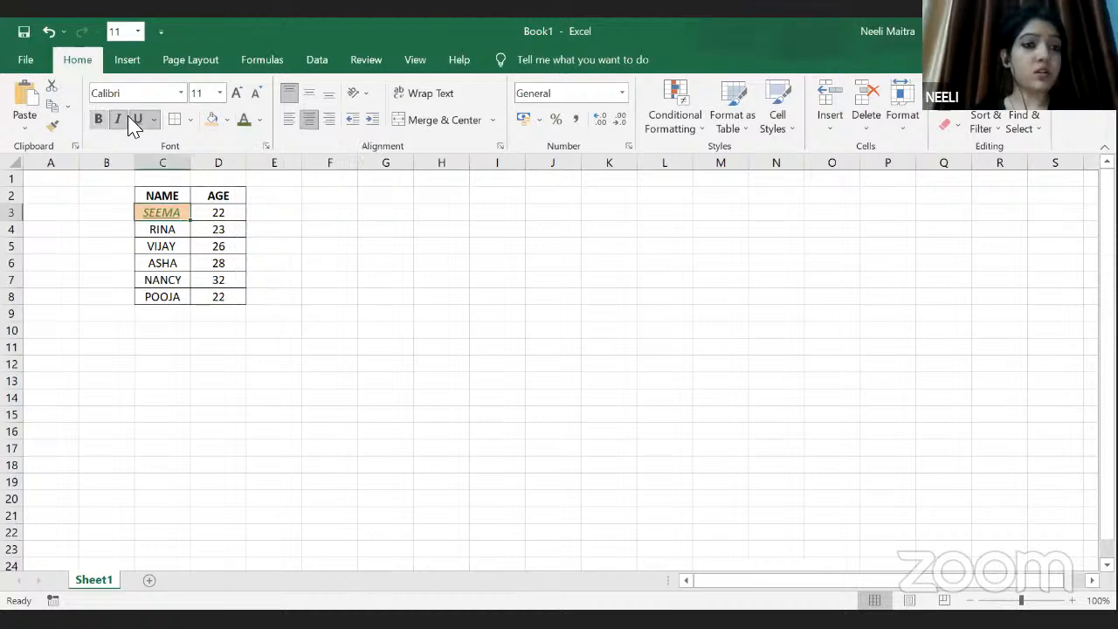
{"action": "left_click", "coordinate": [140, 123]}
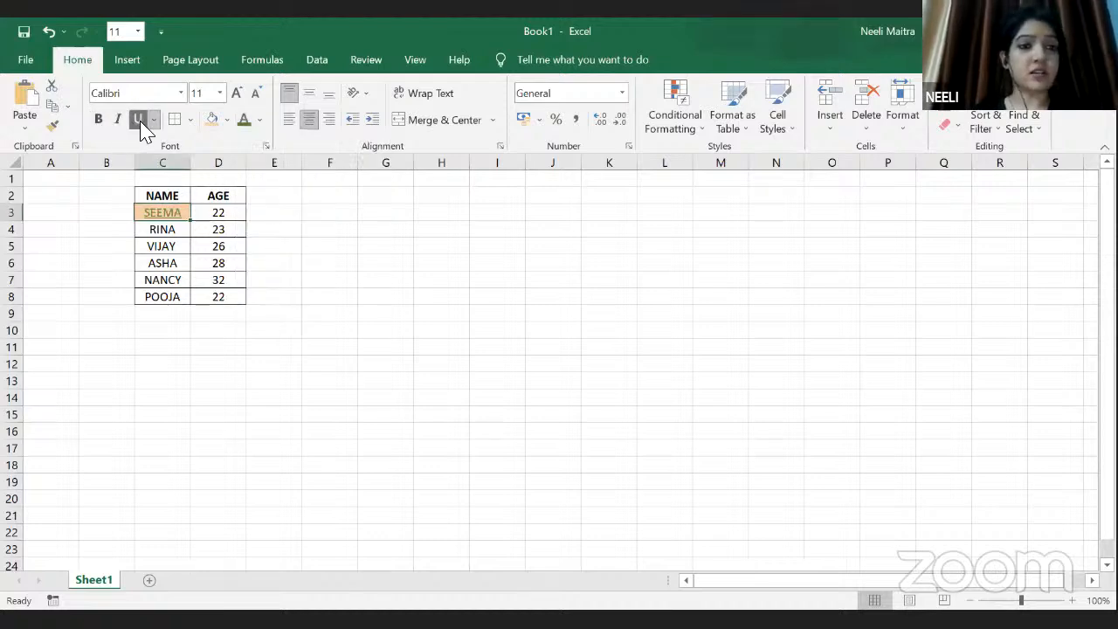
{"action": "left_click", "coordinate": [346, 281]}
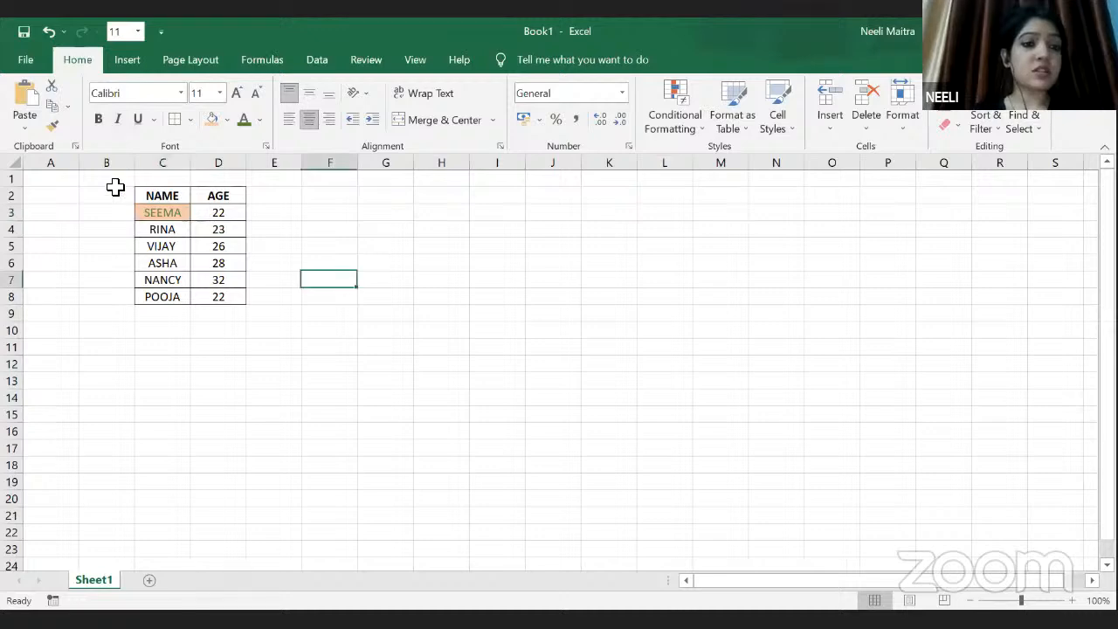
Remove all borders from the name and age table in C2:D8
{"action": "left_click", "coordinate": [192, 120]}
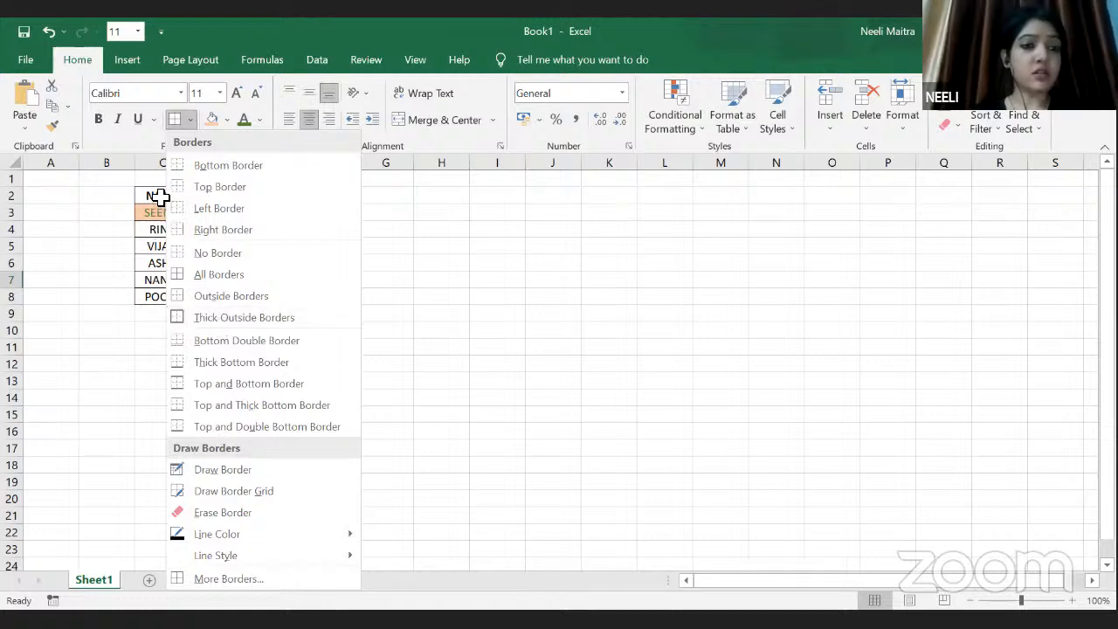
{"action": "left_click_drag", "start_coordinate": [160, 199], "coordinate": [236, 298]}
{"action": "left_click", "coordinate": [190, 120]}
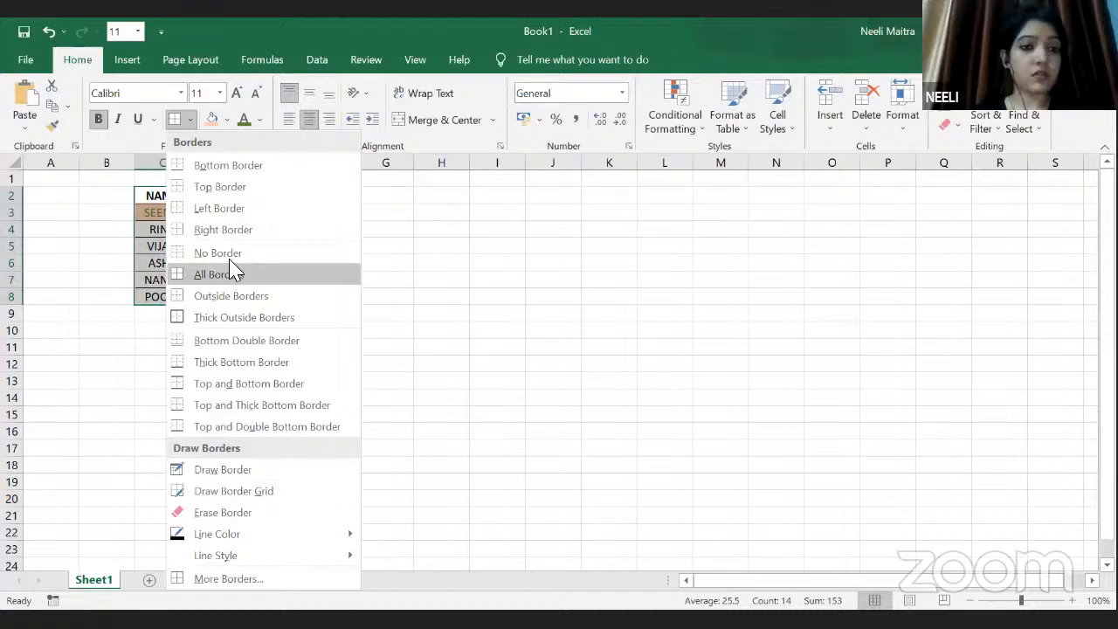
{"action": "left_click", "coordinate": [355, 283]}
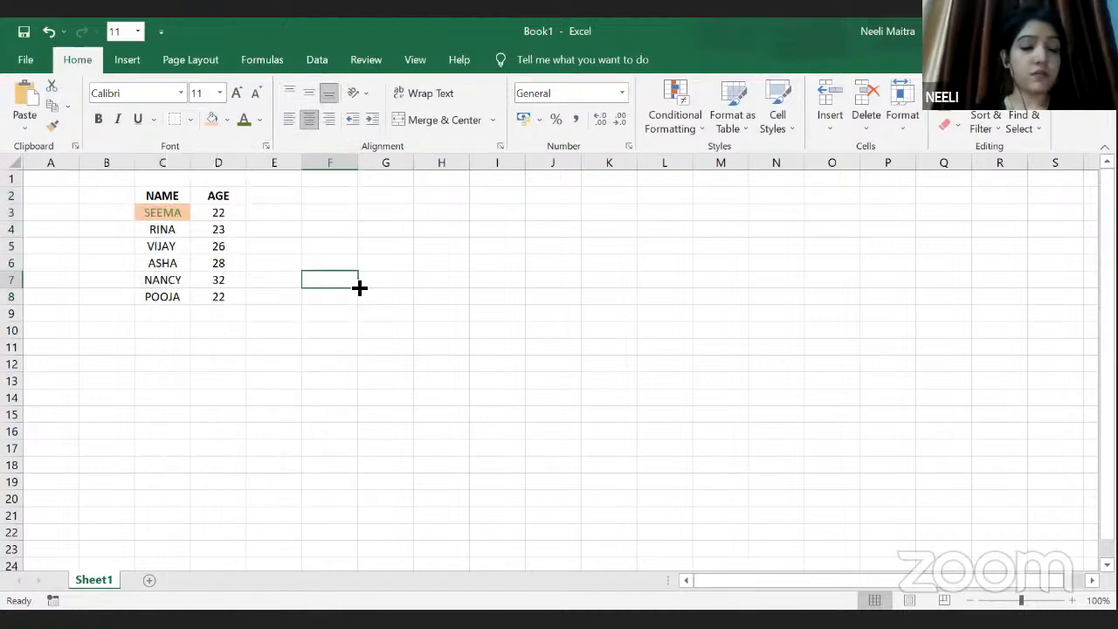
Apply thick outside borders around the name and age table in C2:D8
{"action": "left_click", "coordinate": [159, 196]}
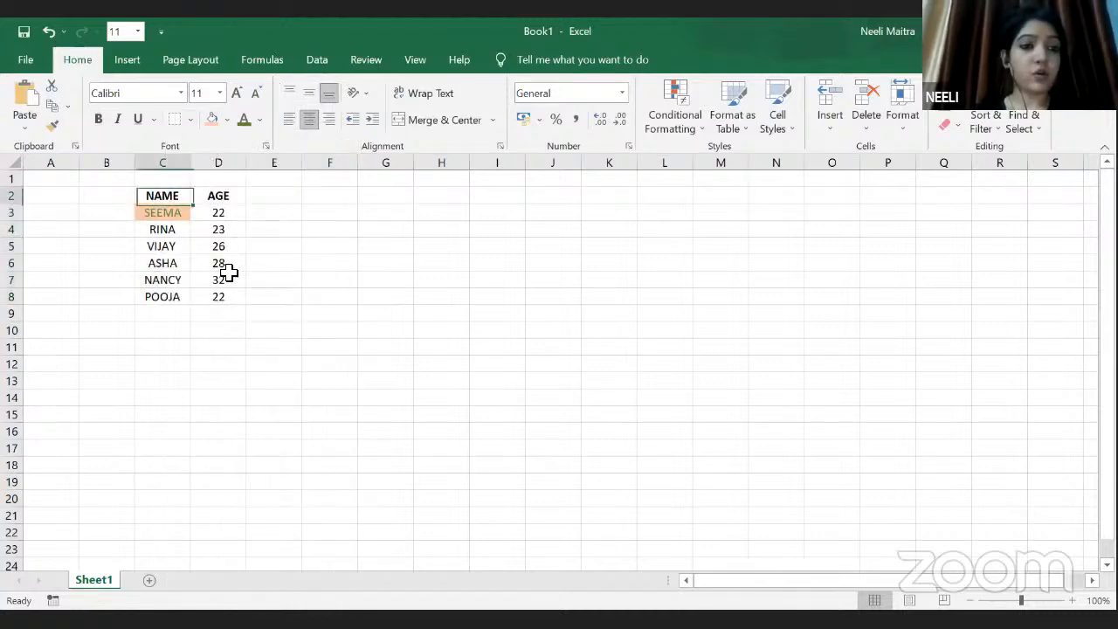
{"action": "left_click", "coordinate": [231, 296], "text": "shift"}
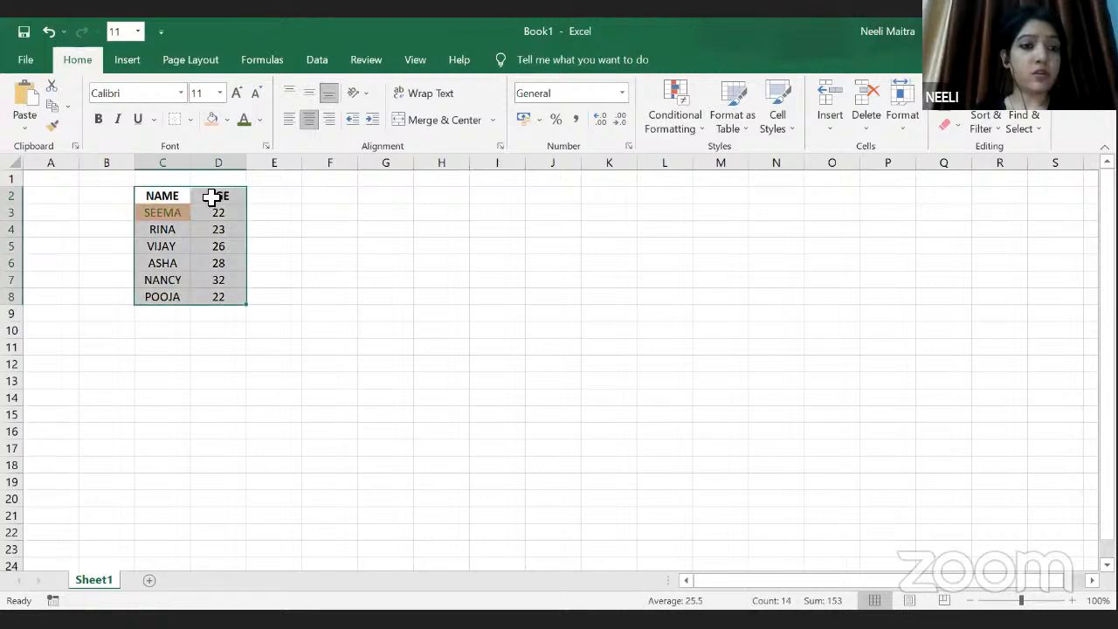
{"action": "left_click", "coordinate": [190, 120]}
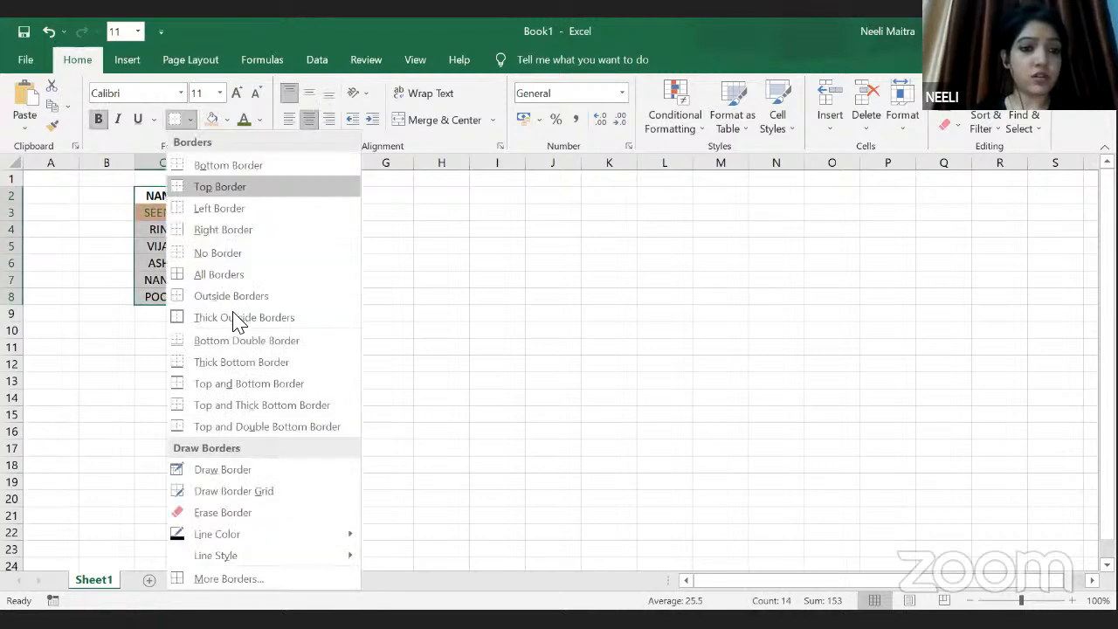
{"action": "left_click", "coordinate": [236, 317]}
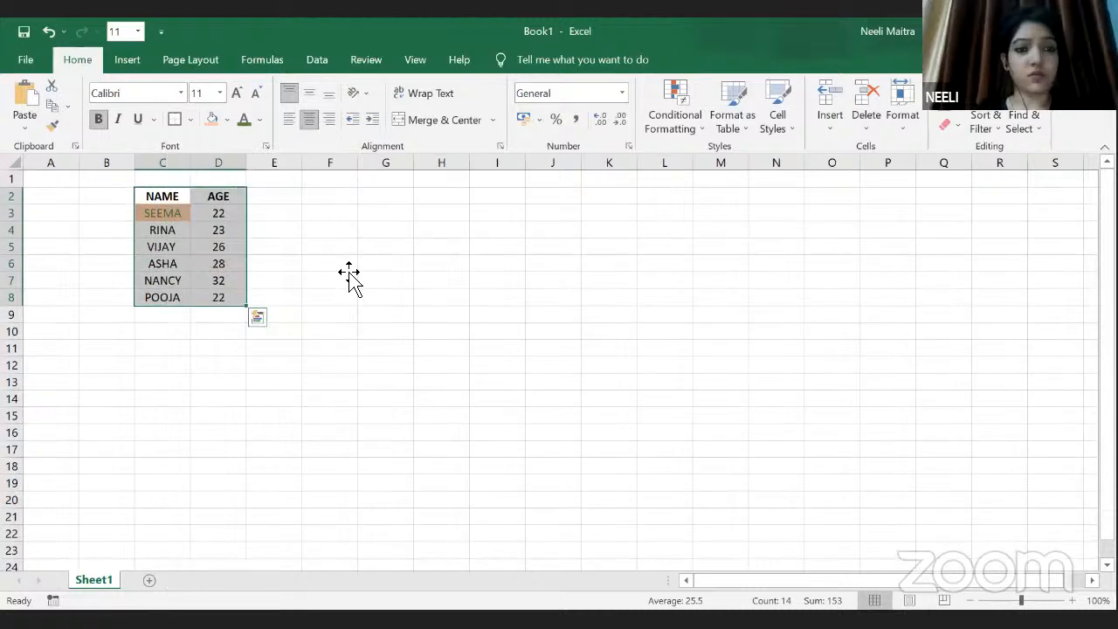
{"action": "left_click", "coordinate": [349, 273]}
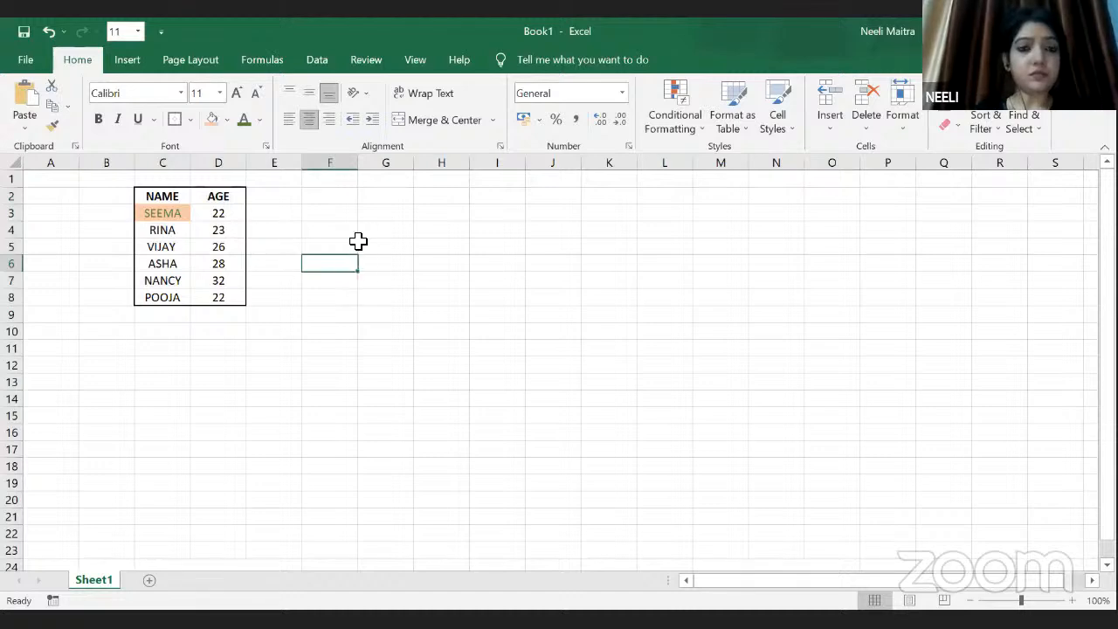
{"action": "key", "text": "Up"}
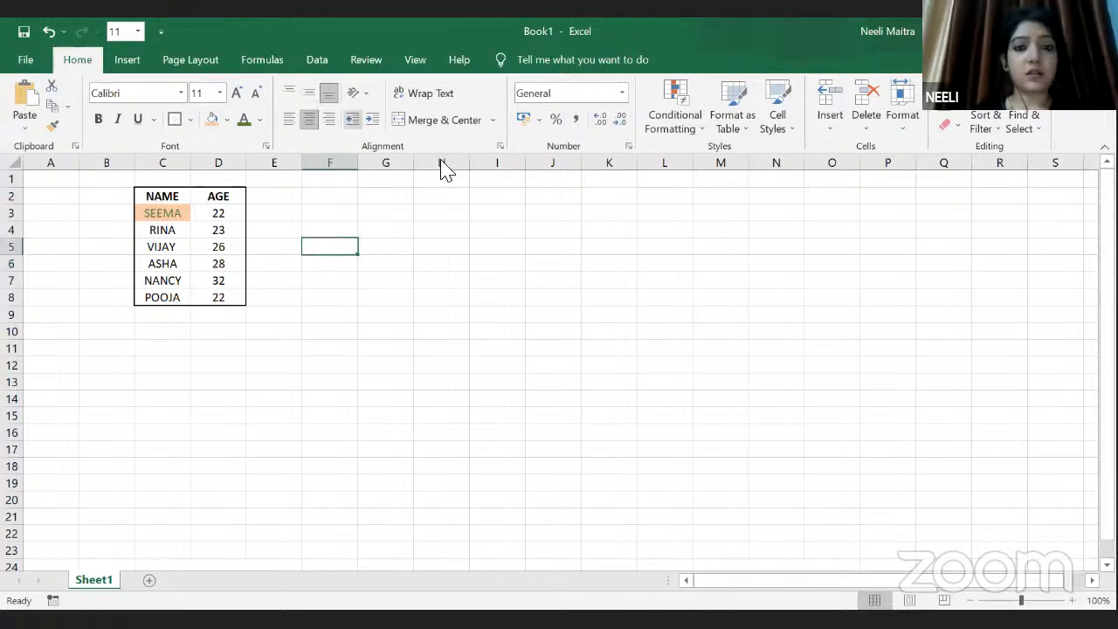
Try left and right alignment on the table cells C2:D8, and finish with them centred horizontally and middle-aligned vertically
{"action": "left_click_drag", "start_coordinate": [168, 200], "coordinate": [220, 298]}
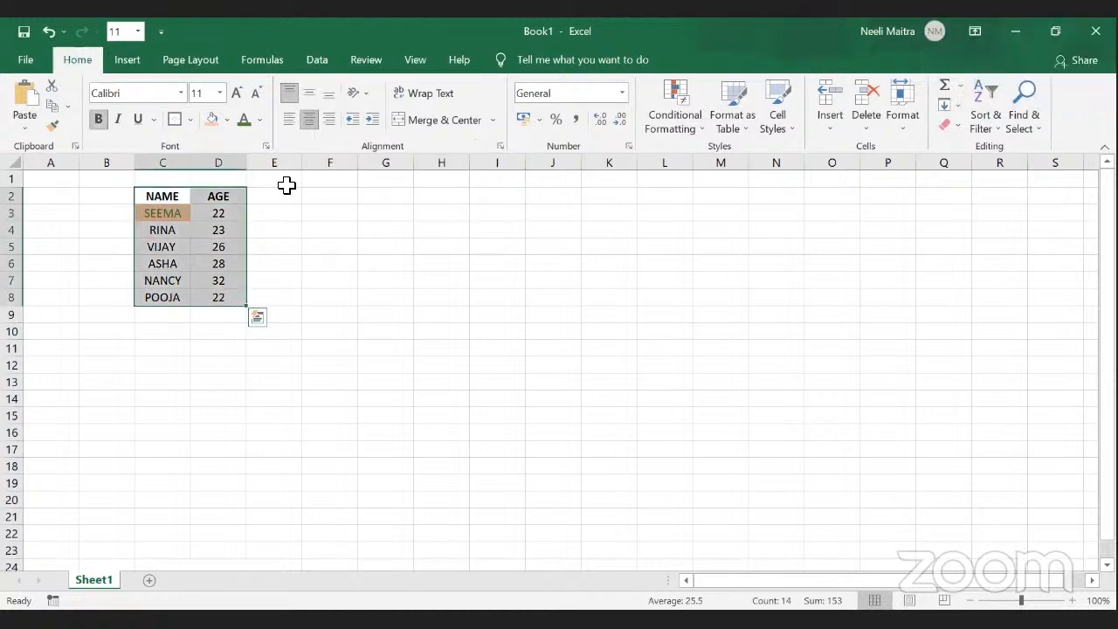
{"action": "left_click", "coordinate": [289, 131]}
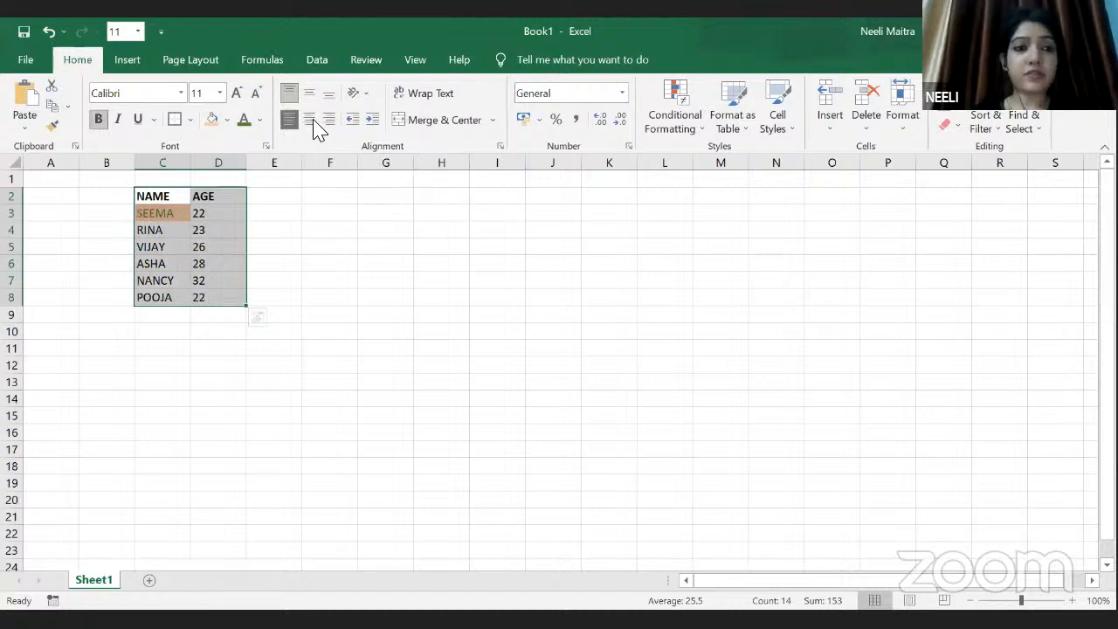
{"action": "left_click", "coordinate": [310, 120]}
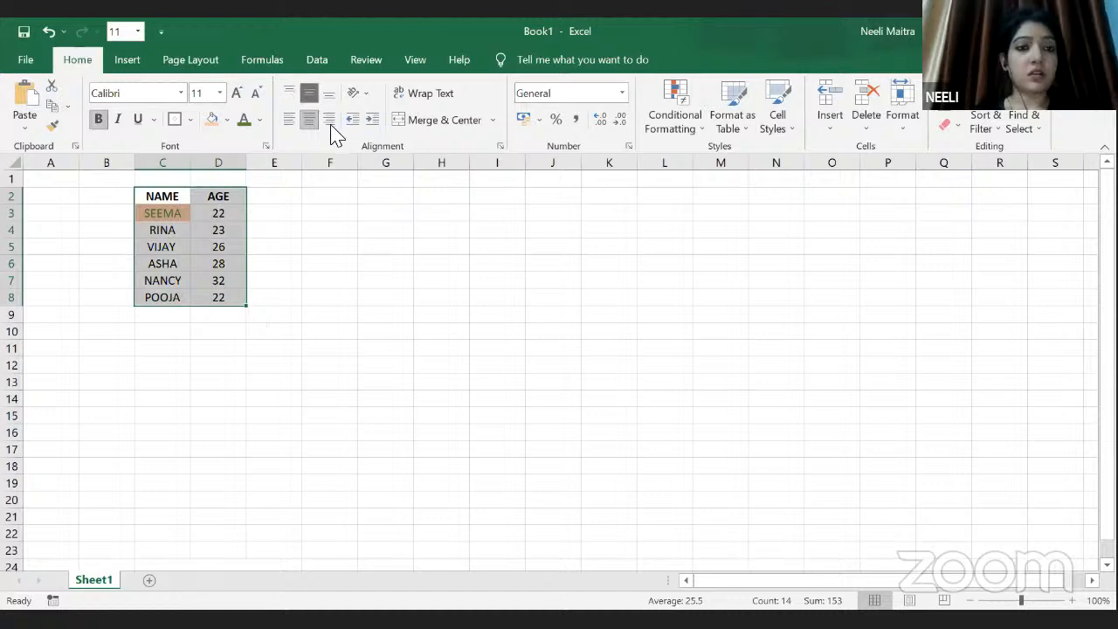
{"action": "left_click", "coordinate": [329, 121]}
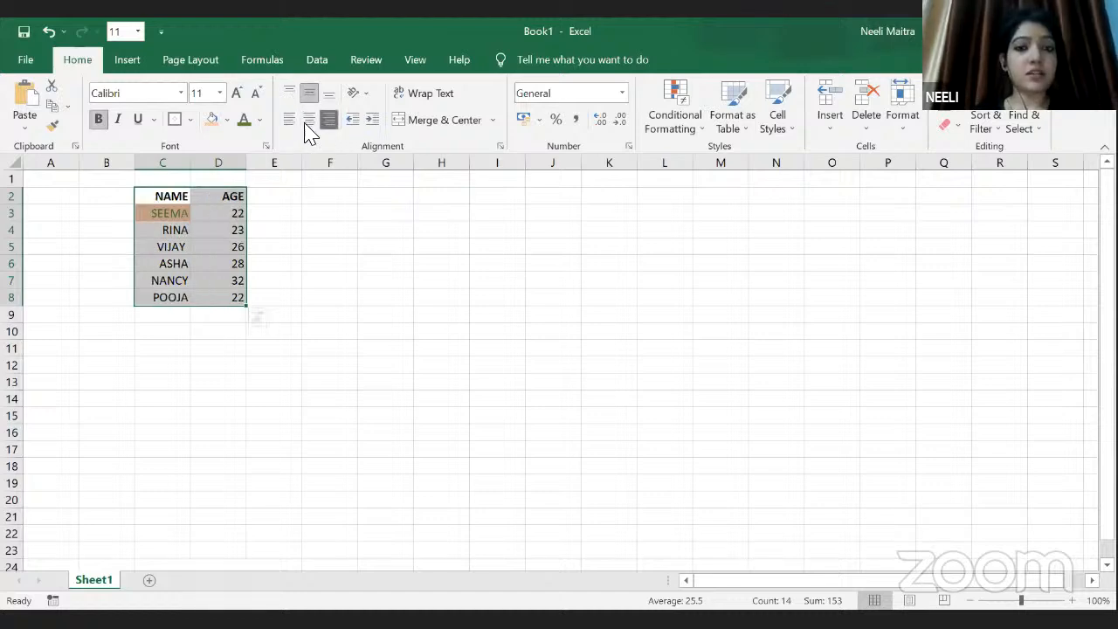
{"action": "left_click", "coordinate": [315, 120]}
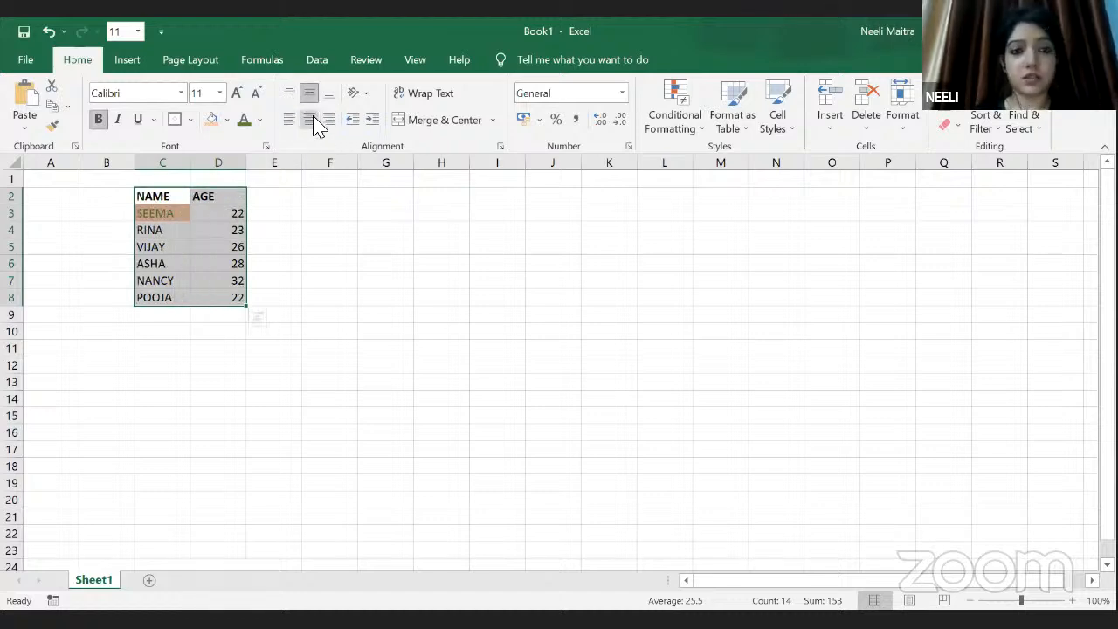
{"action": "left_click", "coordinate": [315, 122]}
{"action": "left_click", "coordinate": [370, 300]}
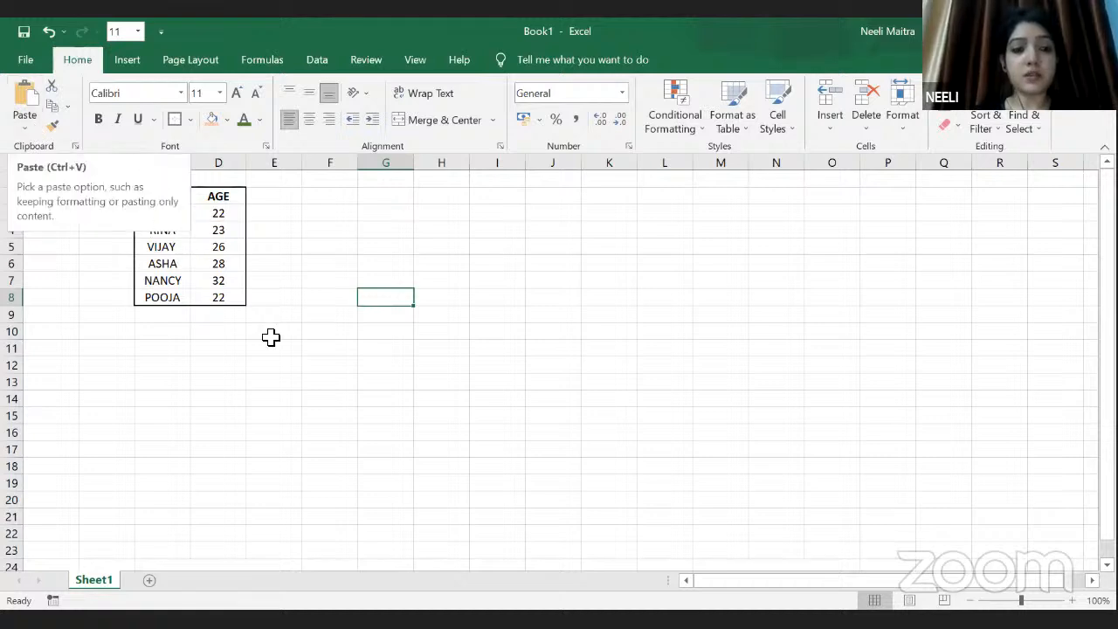
{"action": "left_click", "coordinate": [271, 337]}
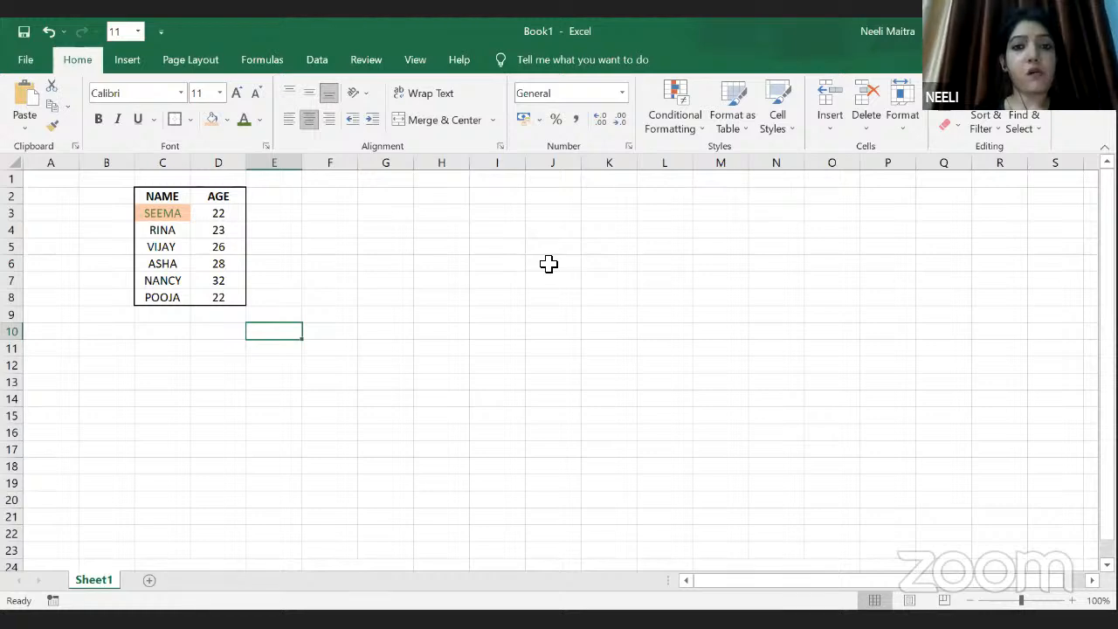
{"action": "left_click", "coordinate": [178, 229]}
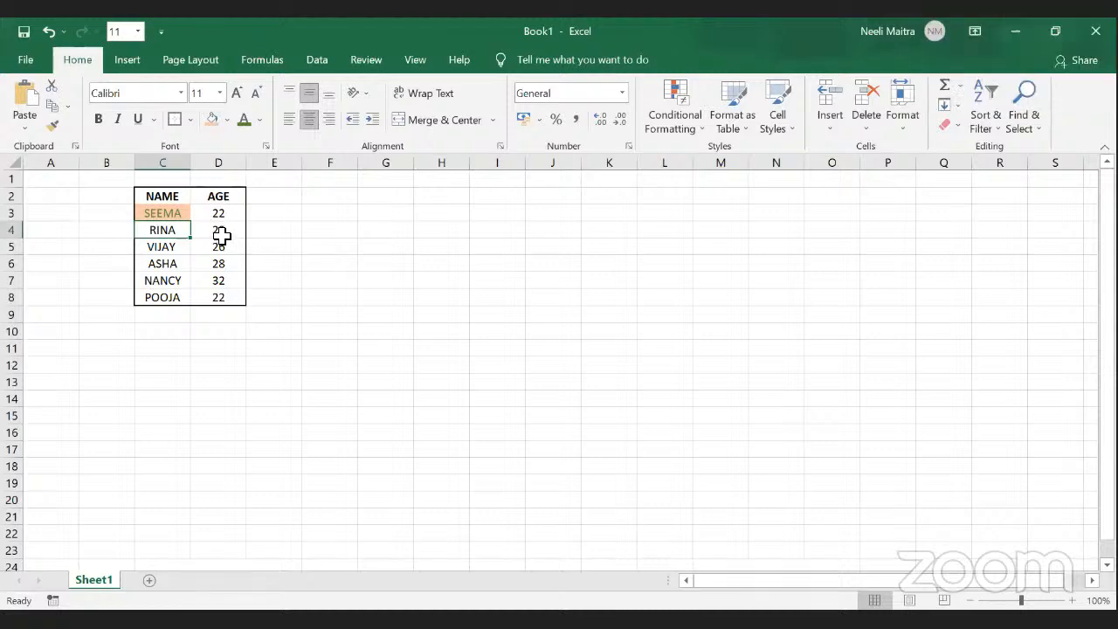
Copy the name in cell C5 and paste it into cell E5 beside the table
{"action": "left_click", "coordinate": [162, 247]}
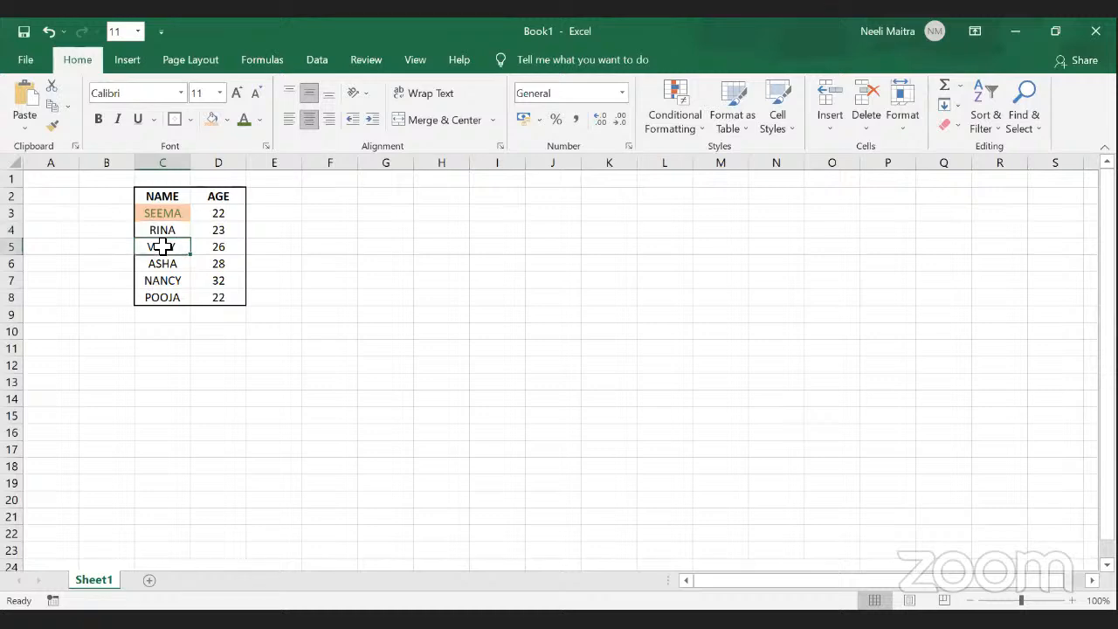
{"action": "key", "text": "ctrl+c"}
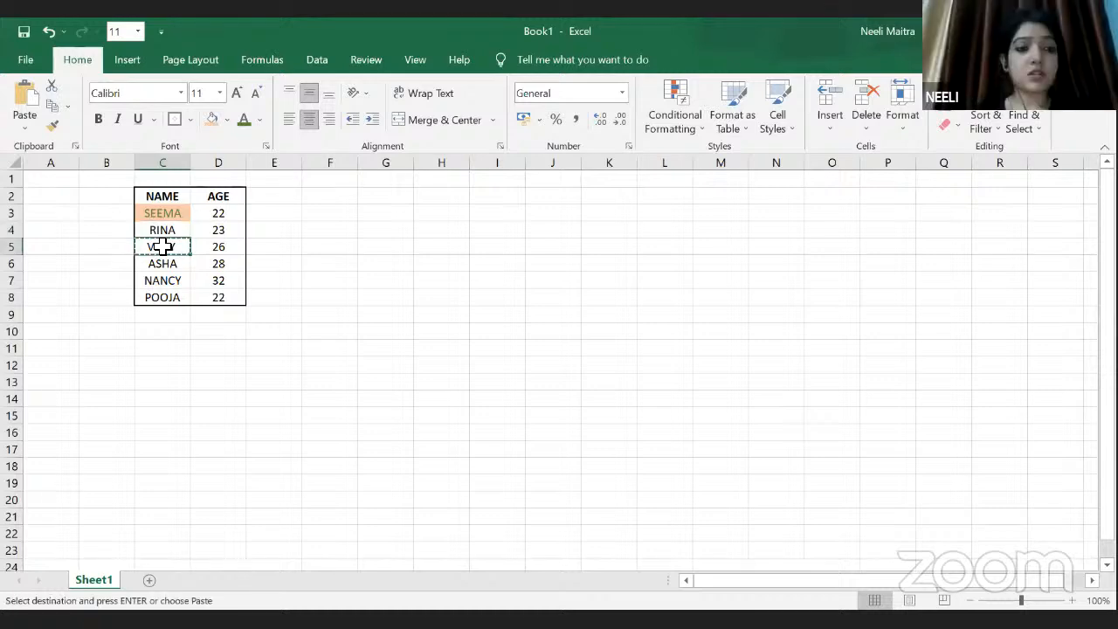
{"action": "right_click", "coordinate": [164, 249]}
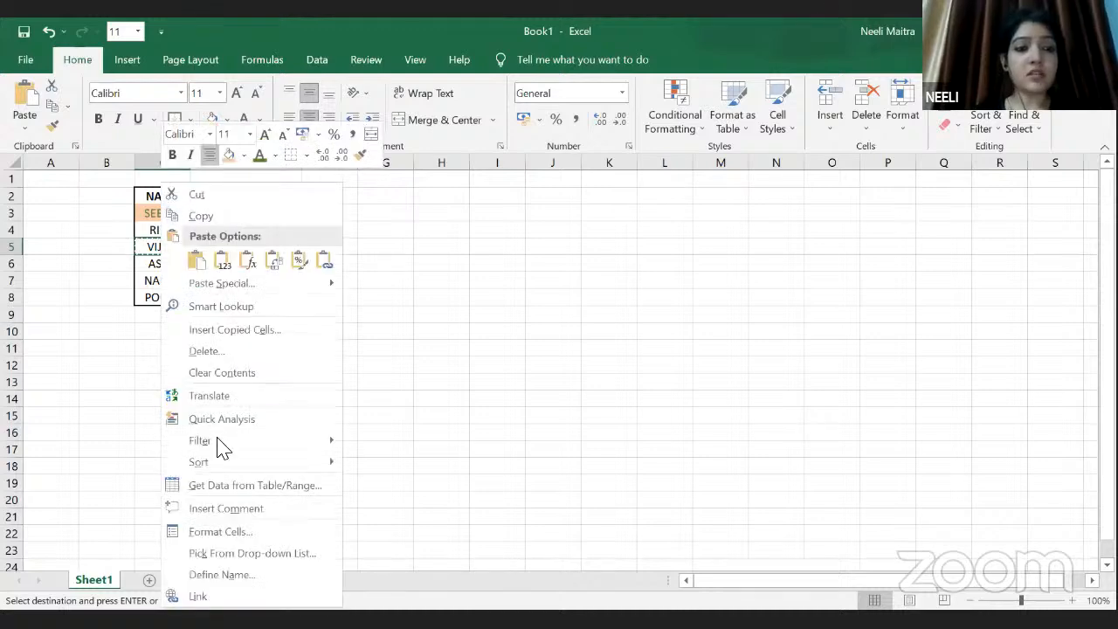
{"action": "left_click", "coordinate": [225, 264]}
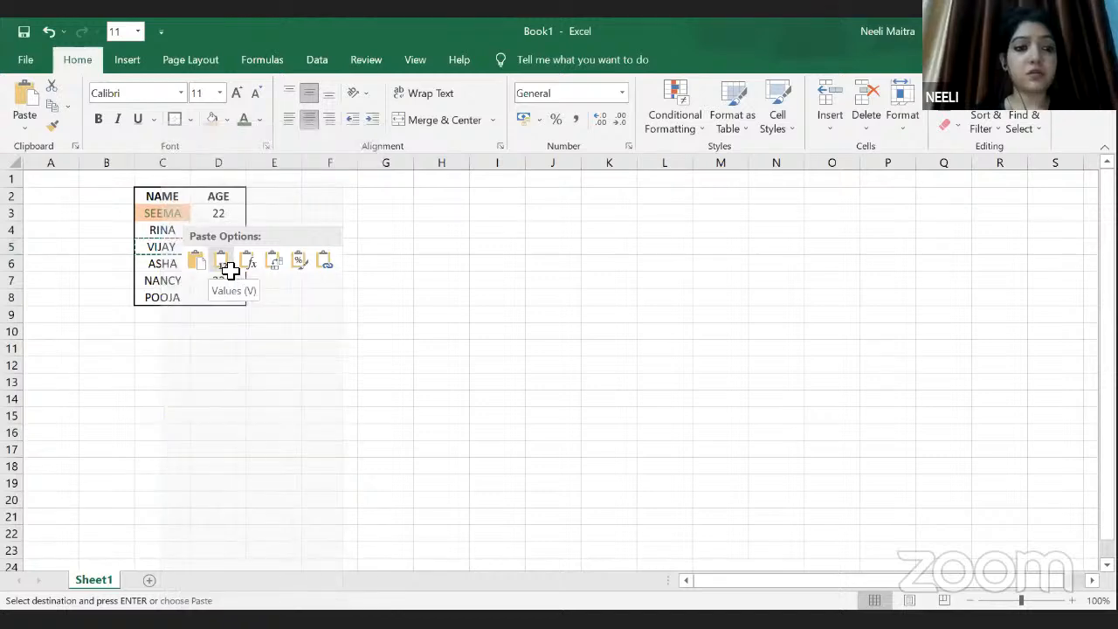
{"action": "left_click", "coordinate": [290, 248]}
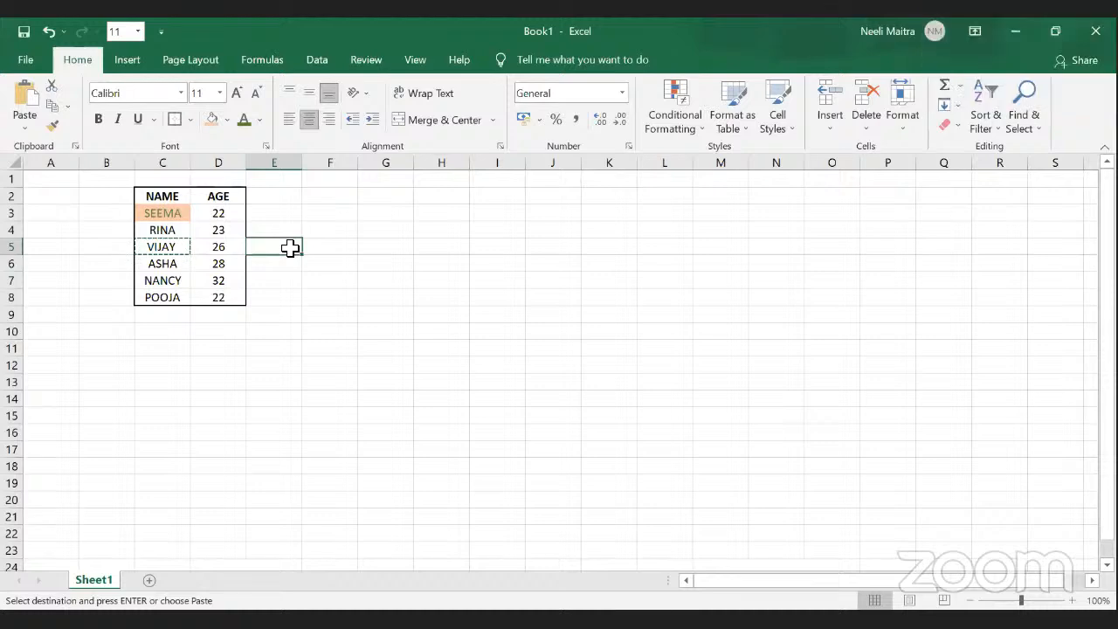
{"action": "key", "text": "ctrl+v"}
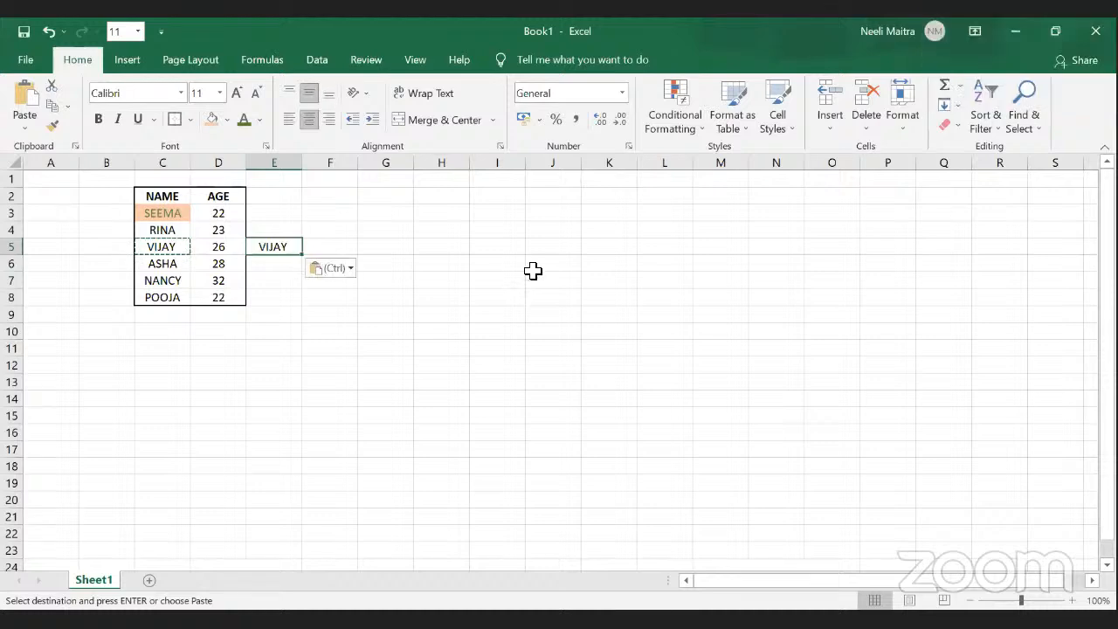
{"action": "left_click", "coordinate": [532, 271]}
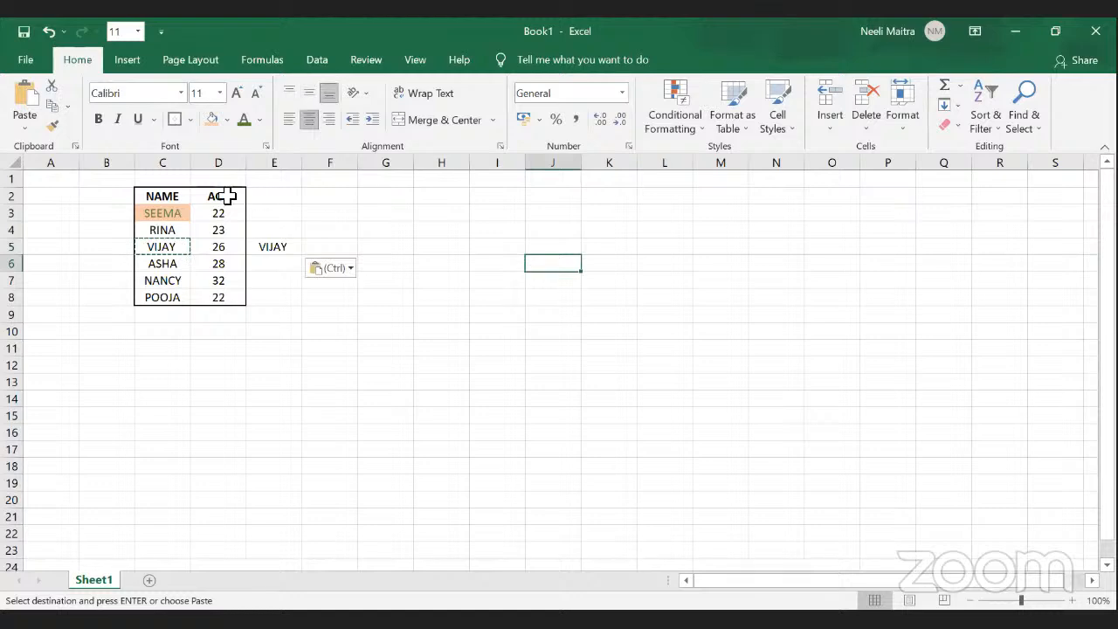
Copy the whole NAME column C2:C8 and paste it starting at cell F3
{"action": "left_click", "coordinate": [162, 196], "text": "shift"}
{"action": "left_click", "coordinate": [163, 415]}
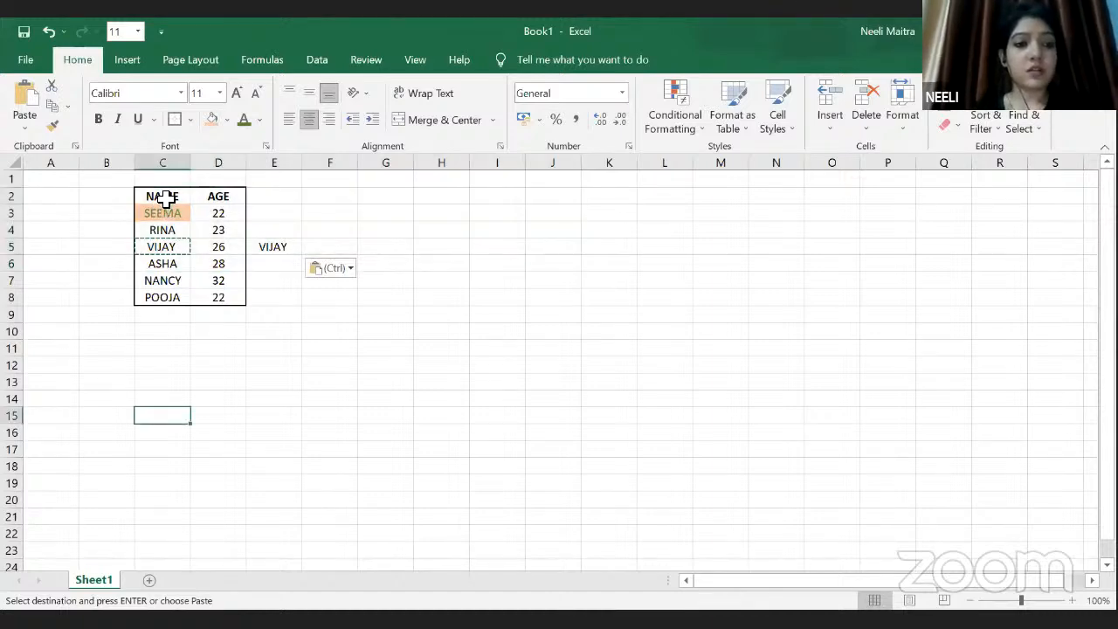
{"action": "left_click", "coordinate": [165, 199]}
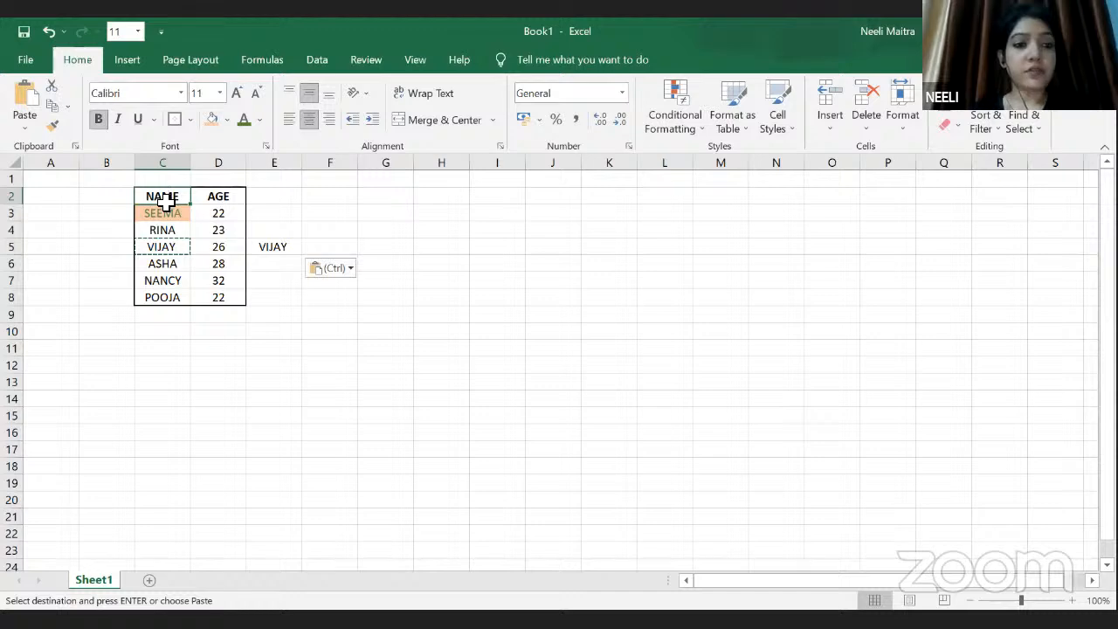
{"action": "left_click_drag", "start_coordinate": [166, 219], "coordinate": [162, 298]}
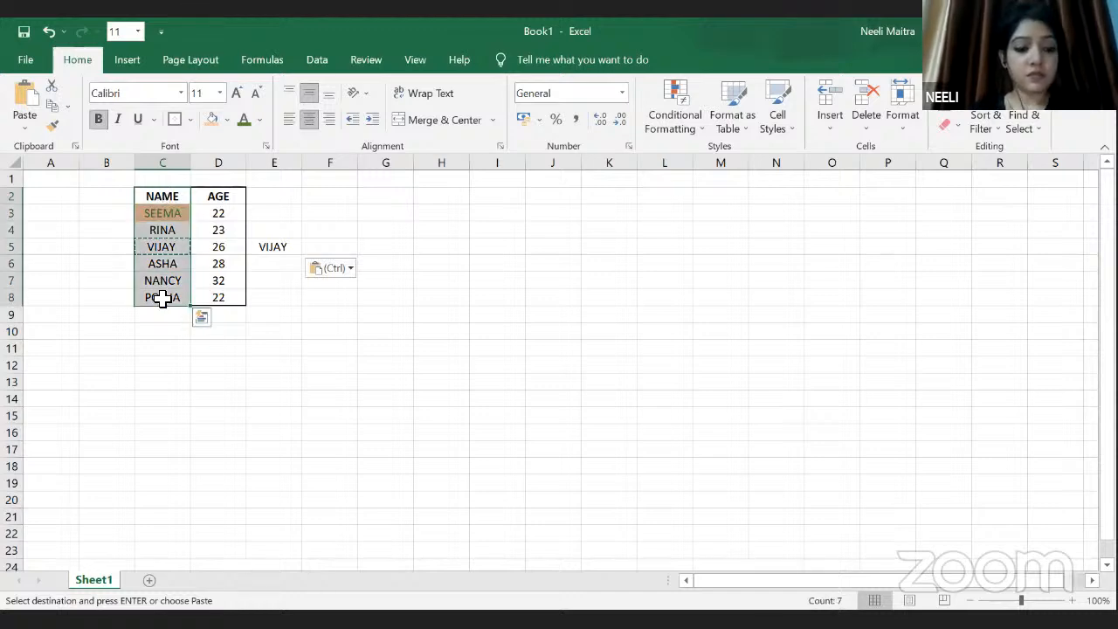
{"action": "key", "text": "ctrl+c"}
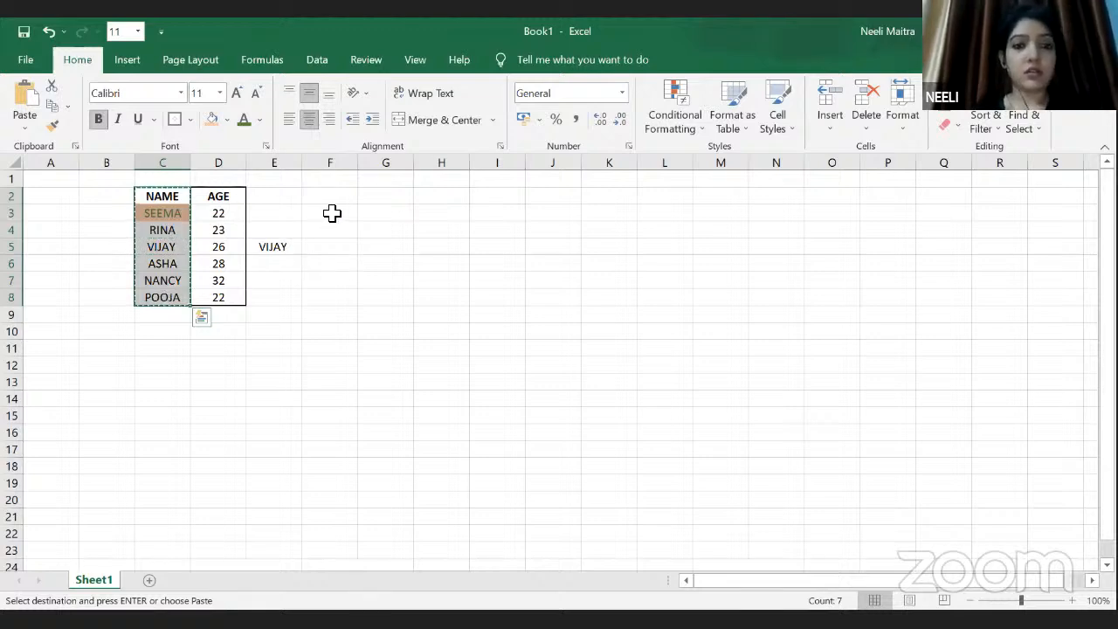
{"action": "left_click", "coordinate": [330, 213]}
{"action": "key", "text": "ctrl+v"}
{"action": "left_click", "coordinate": [543, 319]}
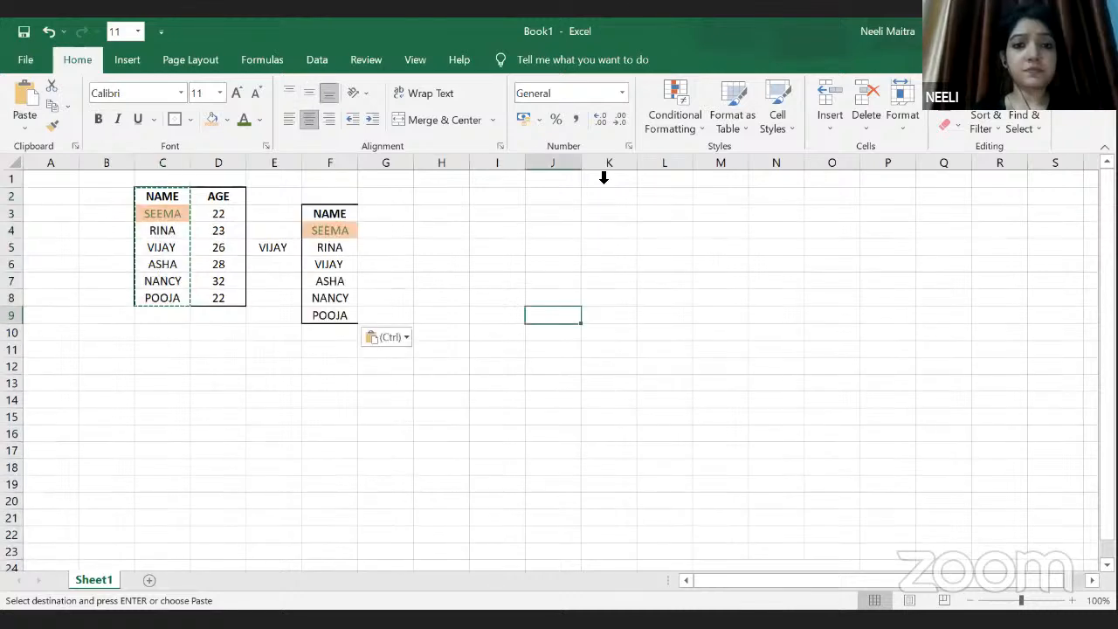
{"action": "left_click", "coordinate": [416, 355]}
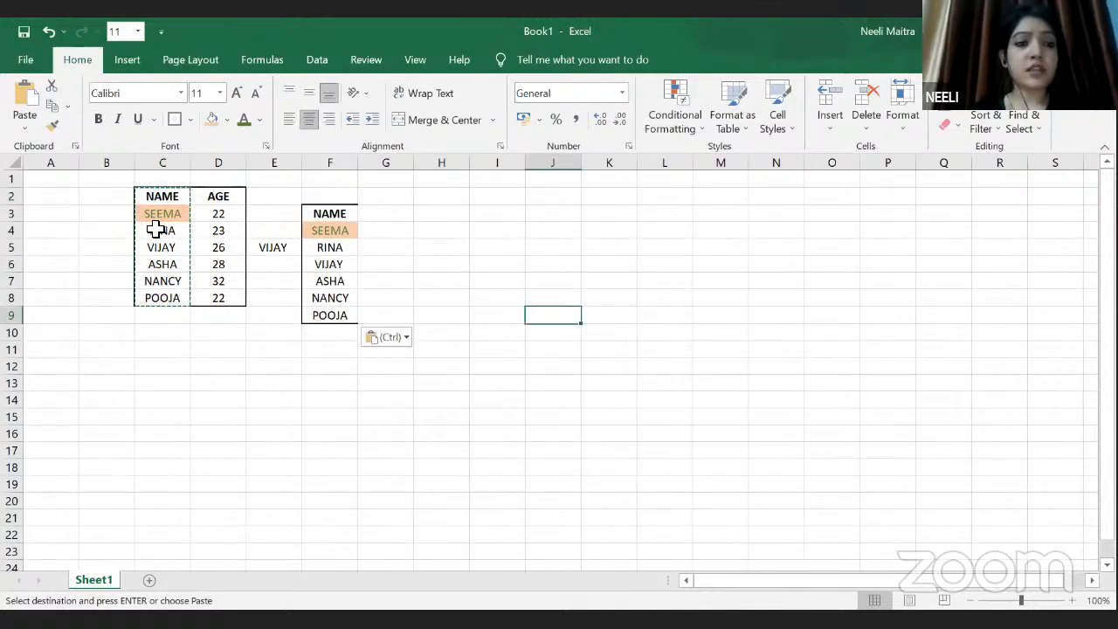
{"action": "left_click", "coordinate": [162, 199]}
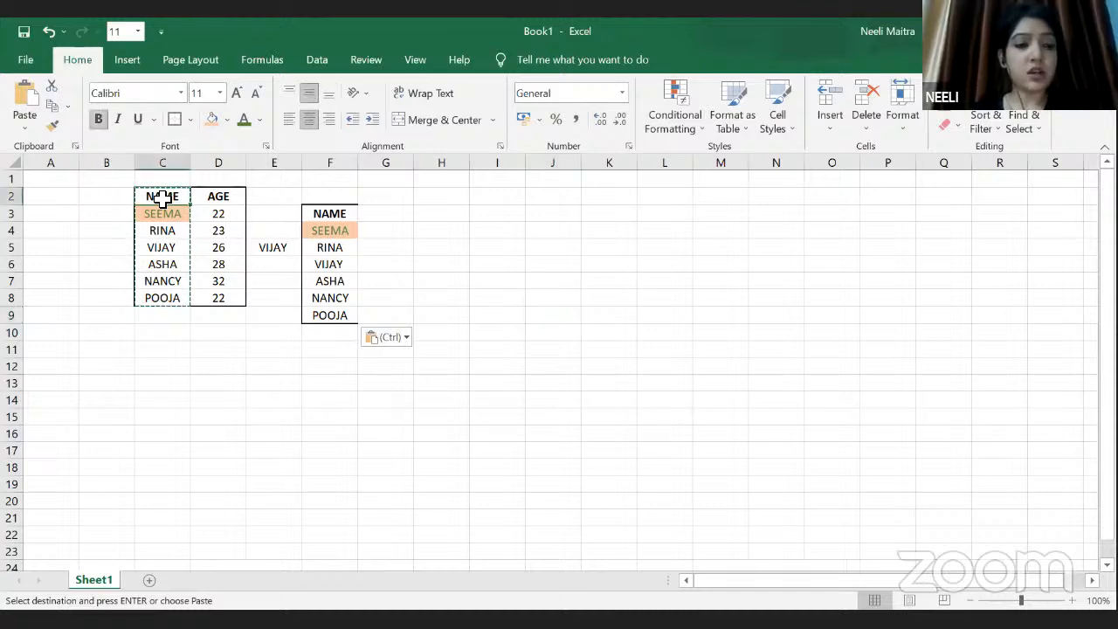
{"action": "left_click", "coordinate": [171, 284], "text": "shift"}
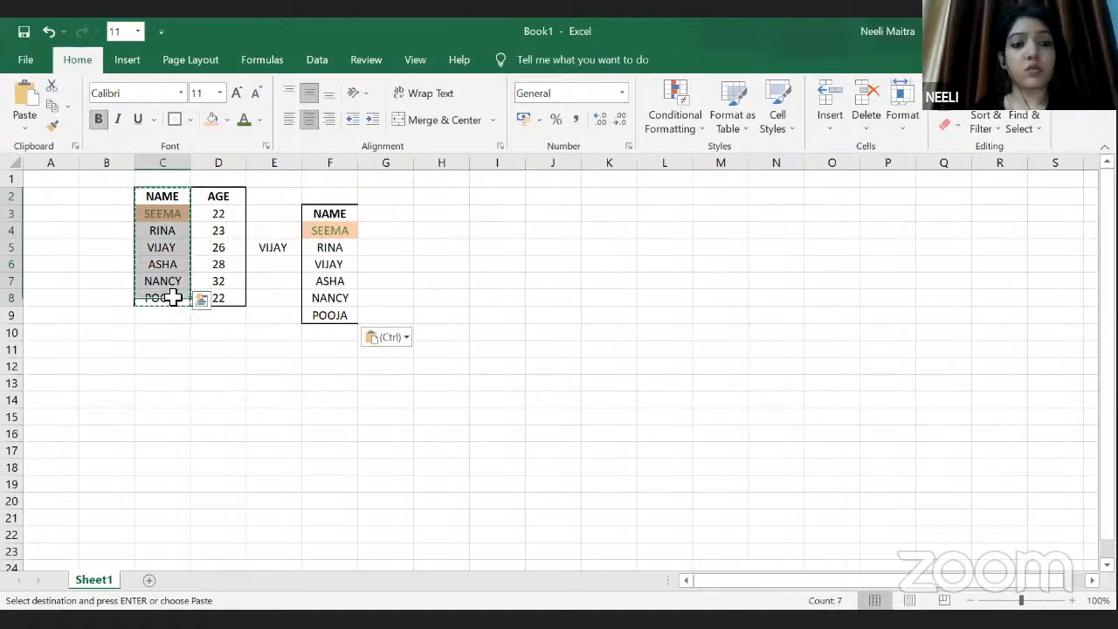
{"action": "left_click", "coordinate": [175, 298], "text": "shift"}
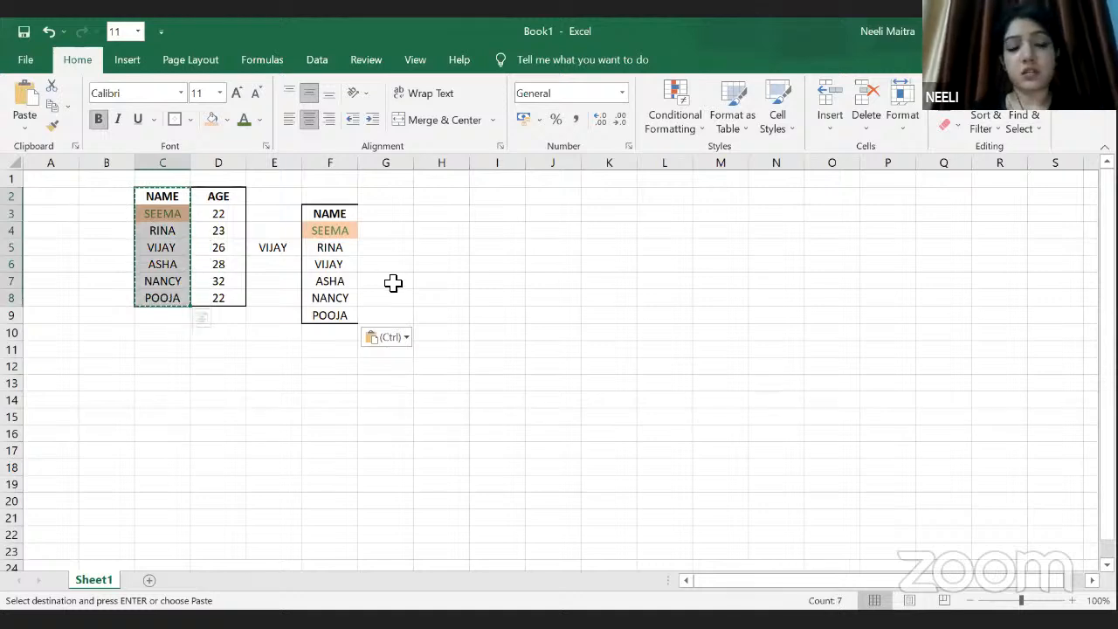
{"action": "left_click", "coordinate": [424, 278]}
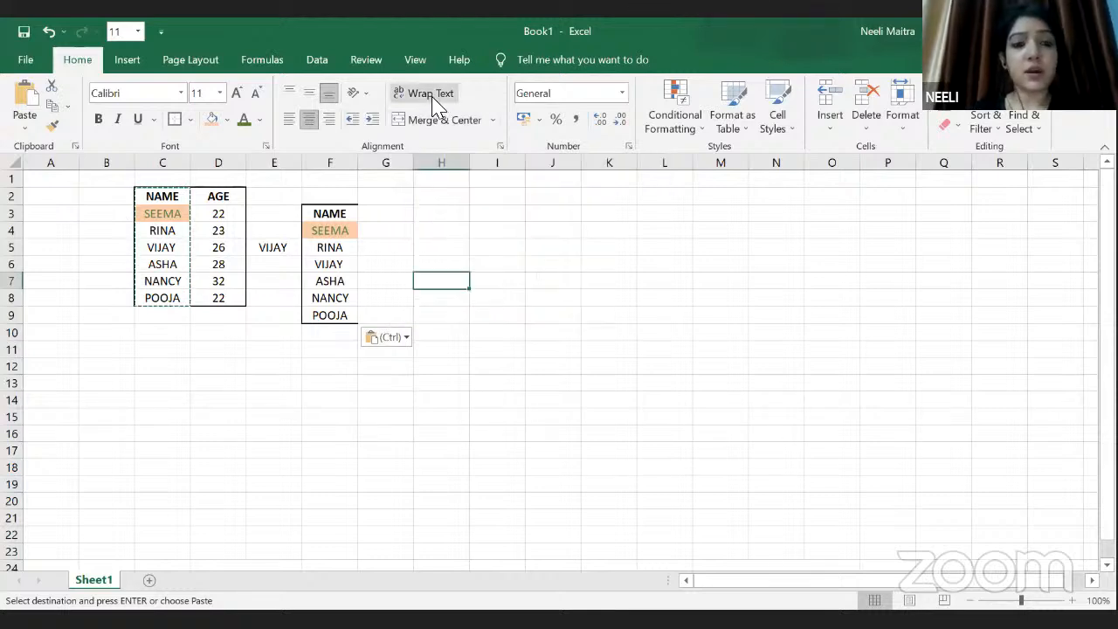
{"action": "left_click", "coordinate": [385, 450]}
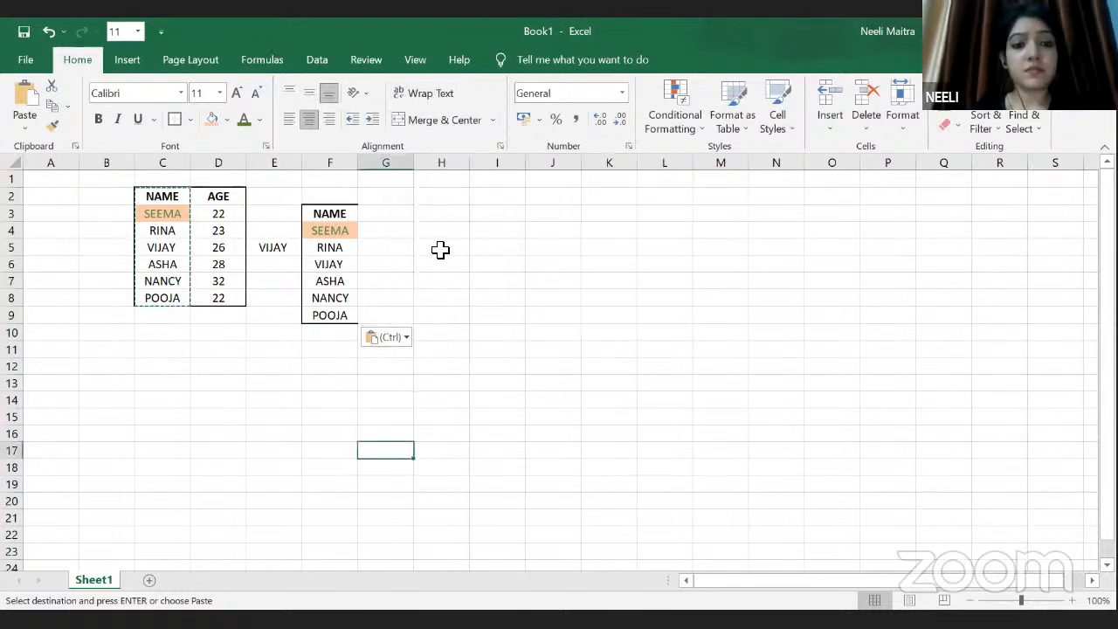
Enter the sentence "I am teaching the class" in cell H5
{"action": "left_click", "coordinate": [456, 248]}
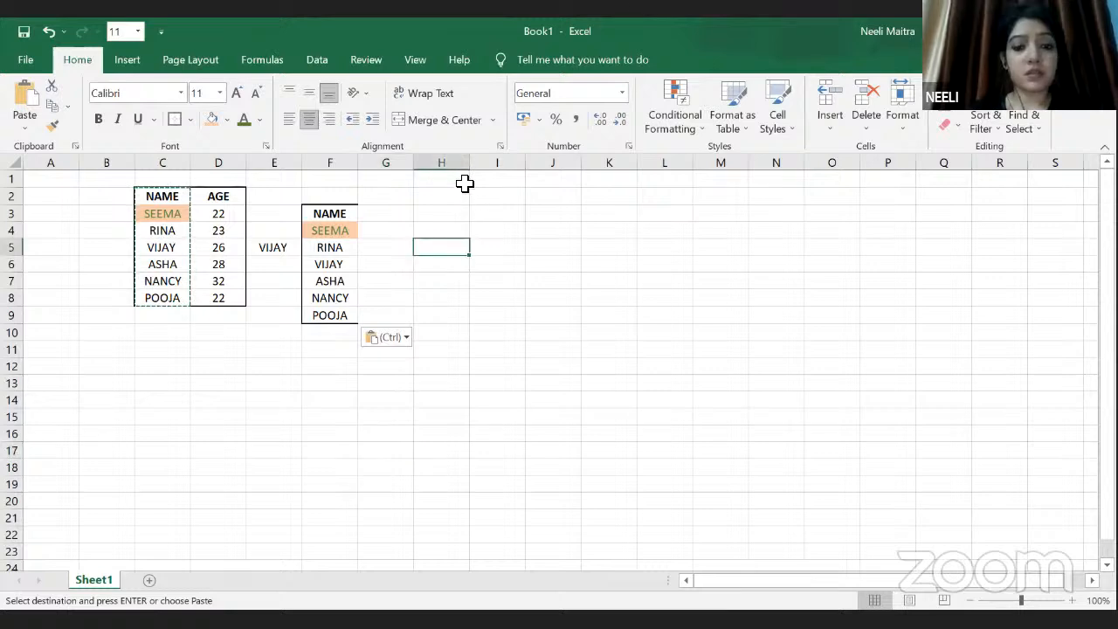
{"action": "type", "text": "I hav"}
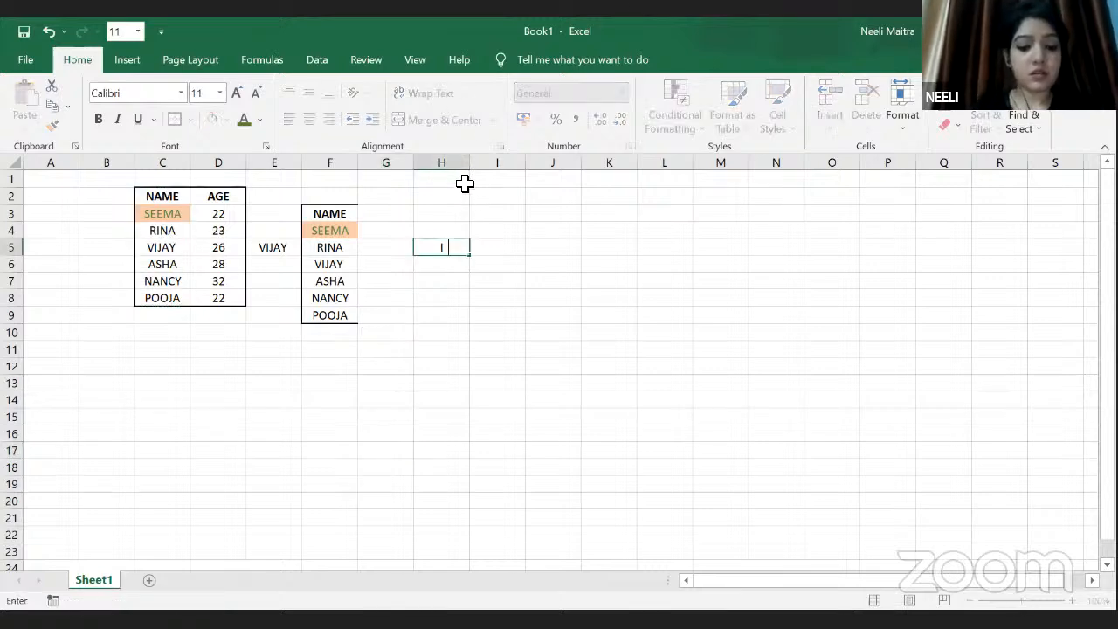
{"action": "key", "text": "BackSpace"}
{"action": "key", "text": "BackSpace"}
{"action": "key", "text": "BackSpace"}
{"action": "key", "text": "BackSpace"}
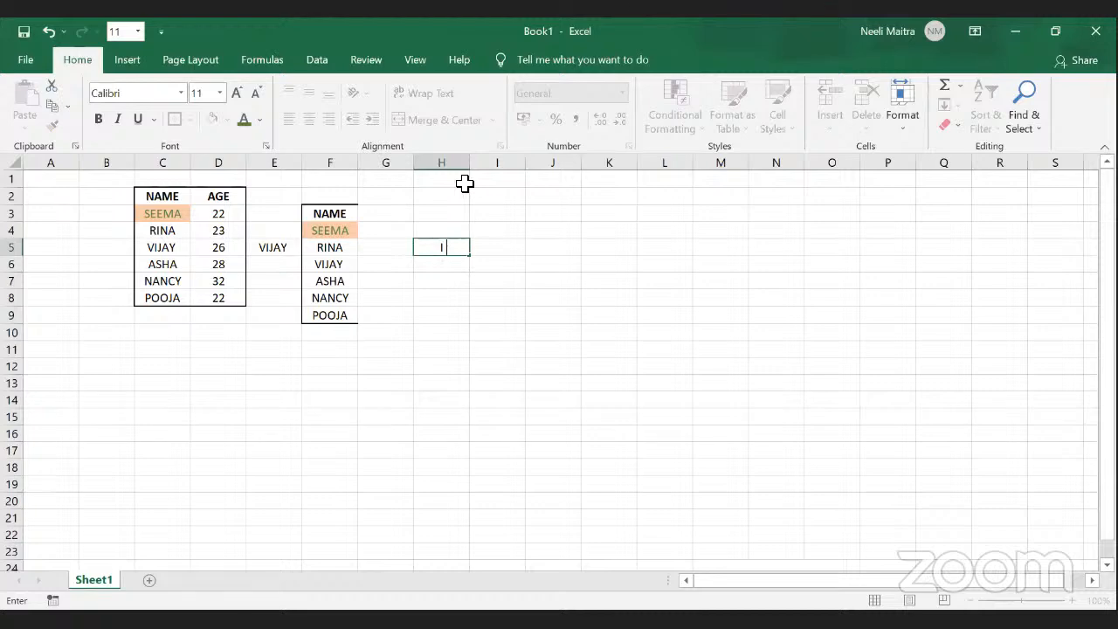
{"action": "type", "text": "am teaching the class"}
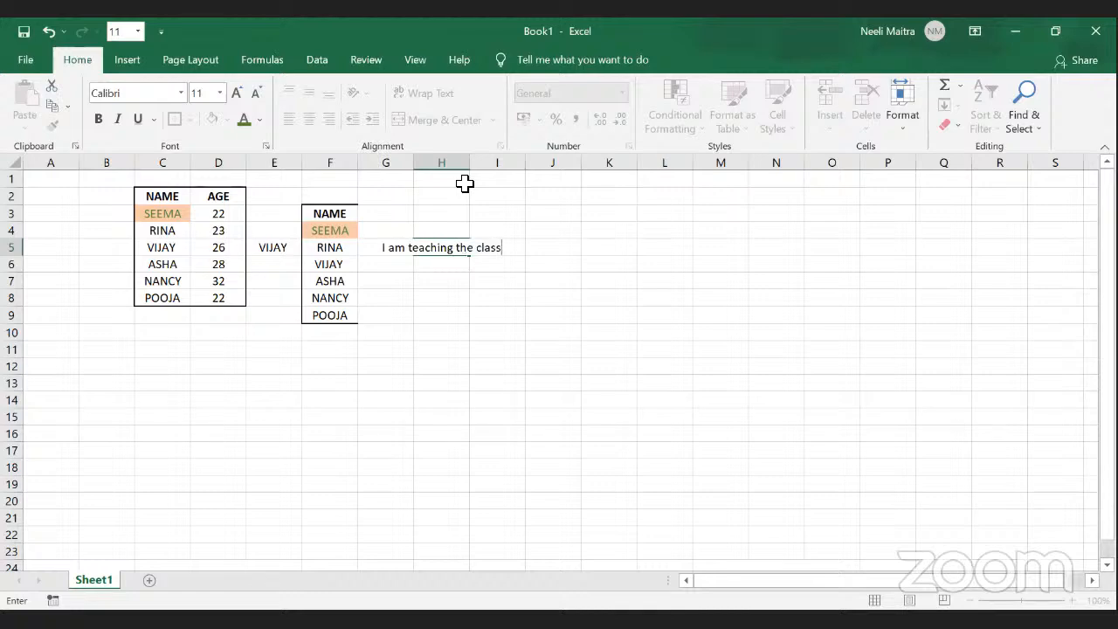
{"action": "left_click", "coordinate": [469, 379]}
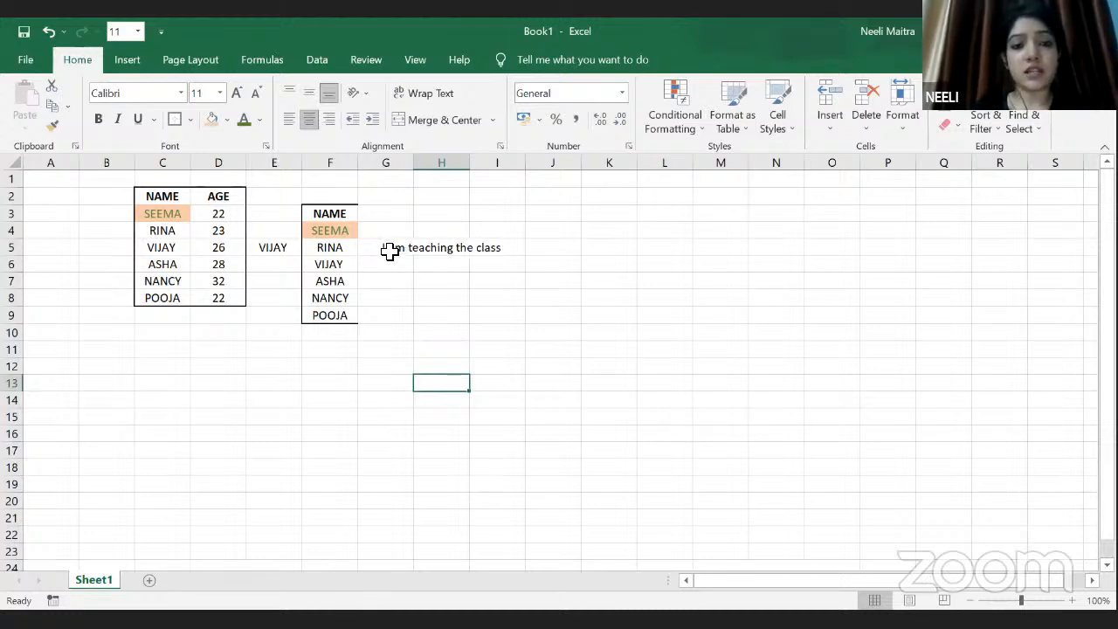
Wrap the text in cells G5:I5 and widen column H until the sentence fits on two lines
{"action": "left_click_drag", "start_coordinate": [385, 247], "coordinate": [511, 260]}
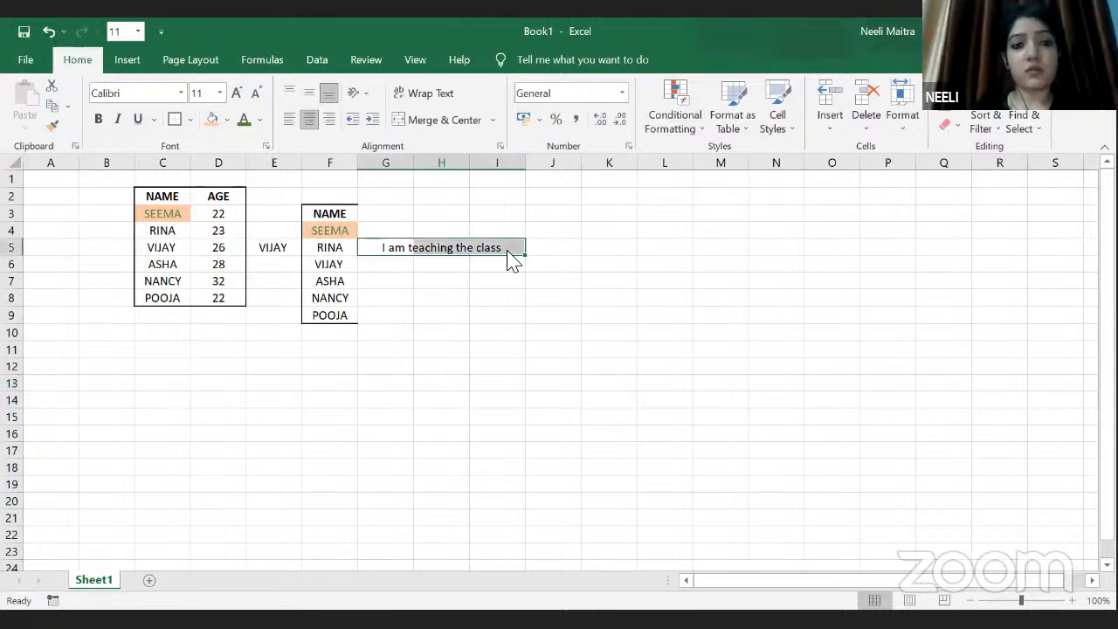
{"action": "left_click", "coordinate": [436, 98]}
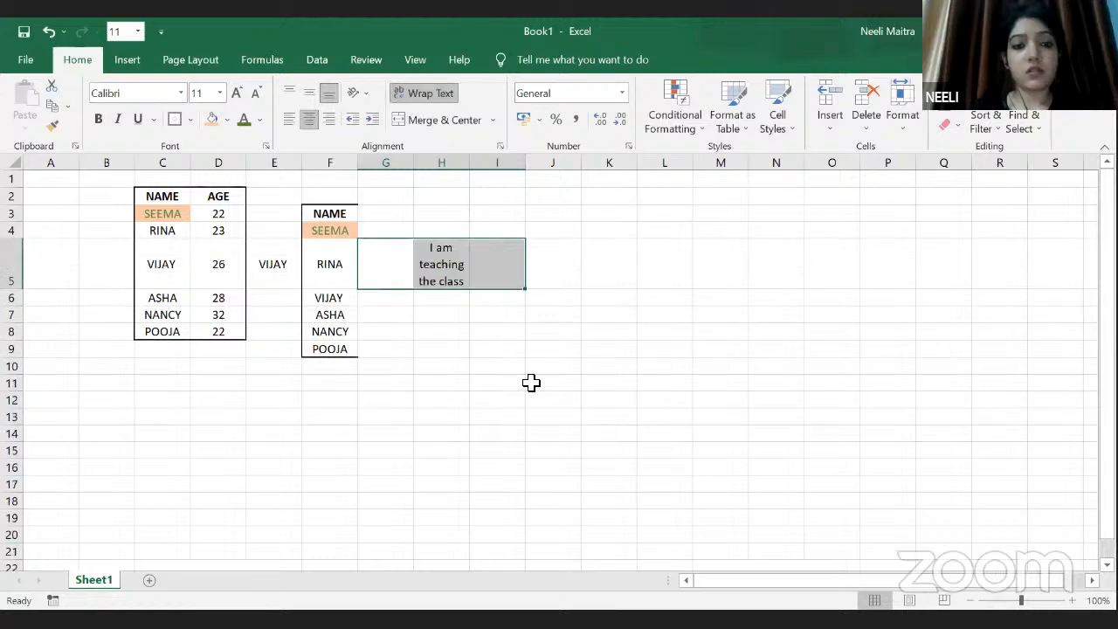
{"action": "left_click", "coordinate": [553, 383]}
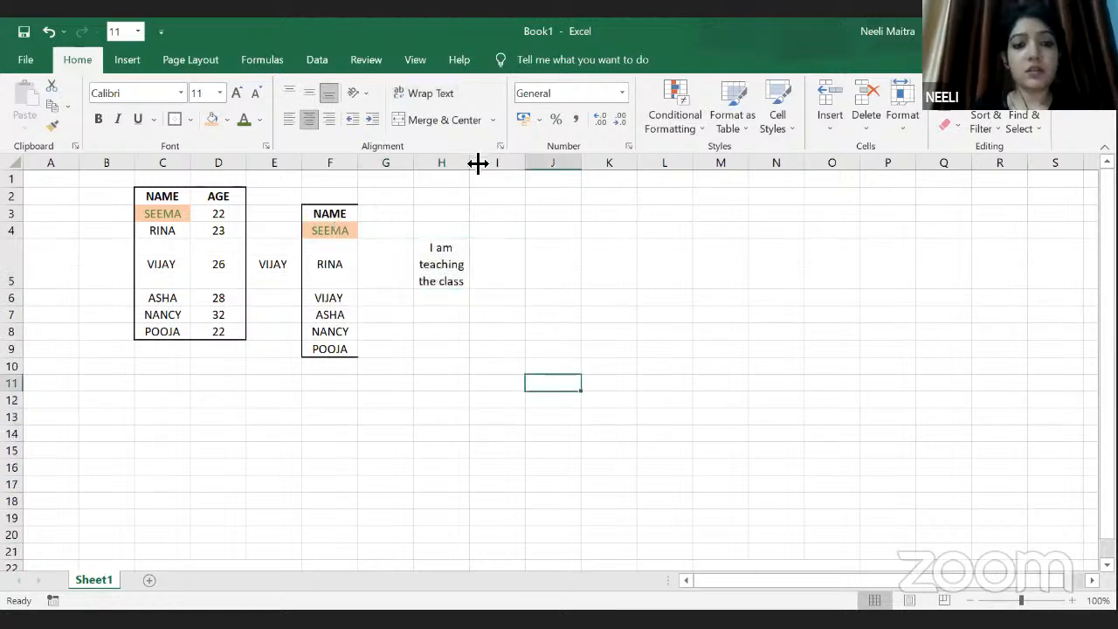
{"action": "left_click_drag", "start_coordinate": [470, 166], "coordinate": [509, 158]}
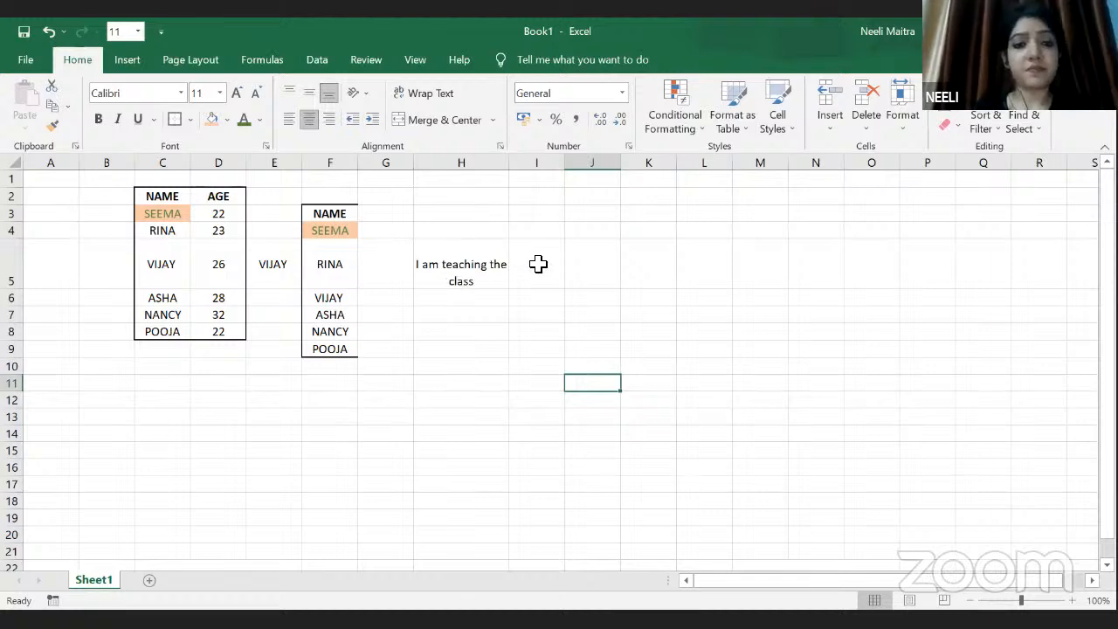
Merge and centre cells I5:J5 and enter "answers" in the merged cell
{"action": "left_click", "coordinate": [541, 262]}
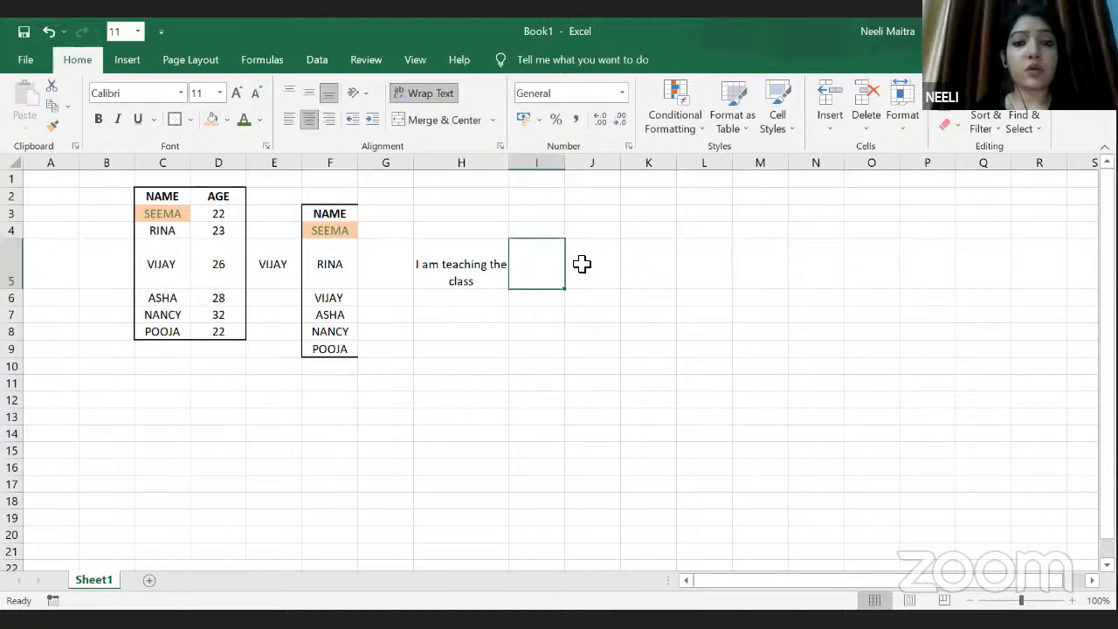
{"action": "left_click", "coordinate": [581, 264]}
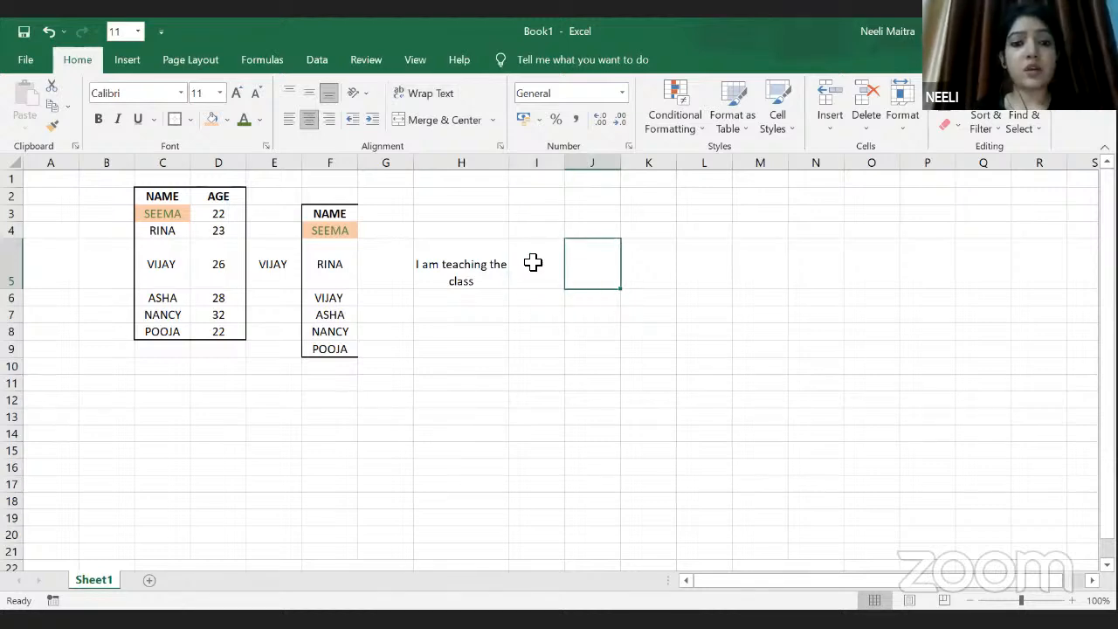
{"action": "left_click_drag", "start_coordinate": [533, 262], "coordinate": [591, 262]}
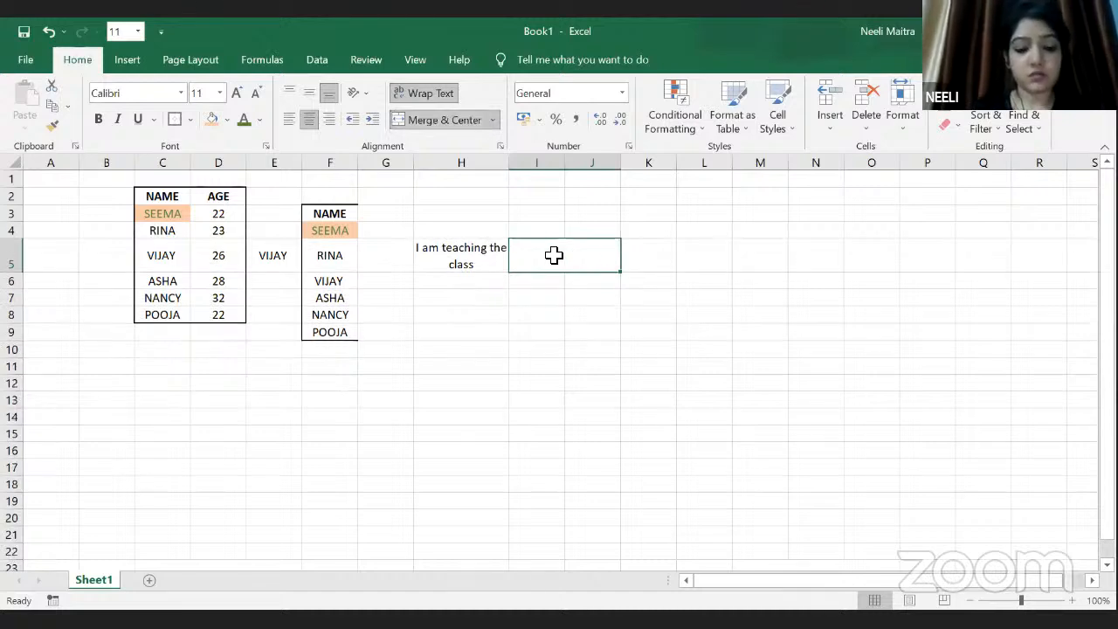
{"action": "type", "text": "a"}
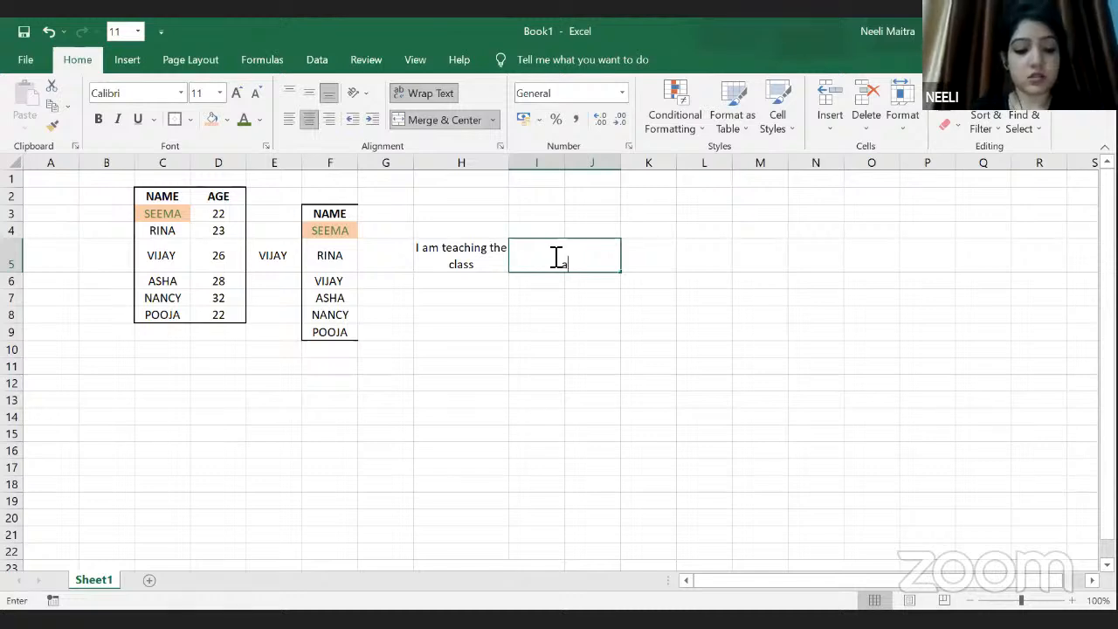
{"action": "type", "text": "nswers"}
{"action": "key", "text": "Return"}
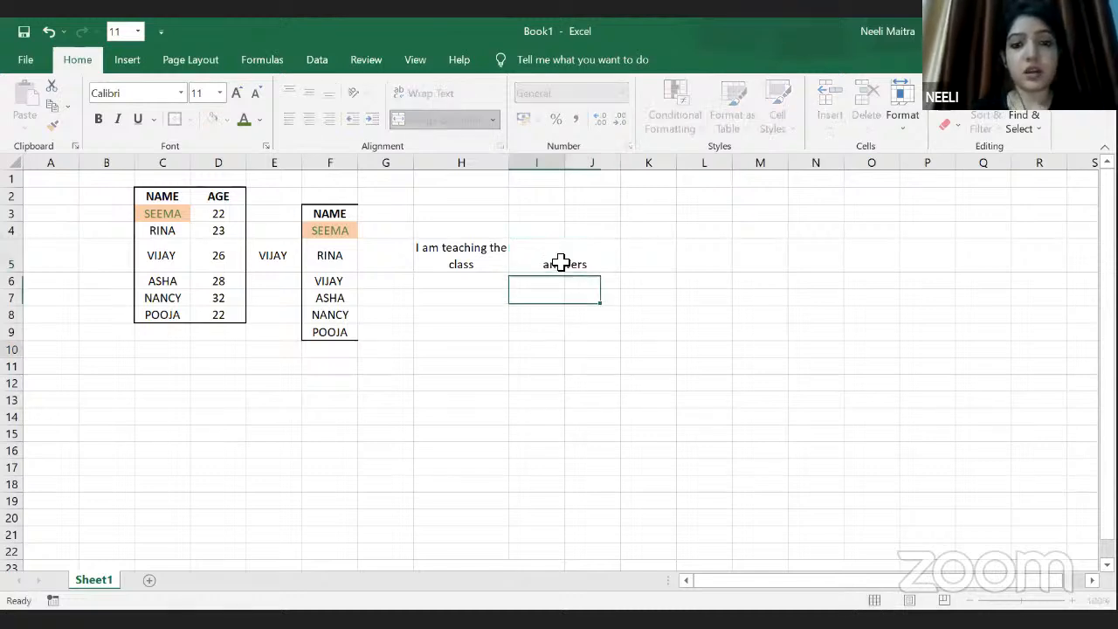
{"action": "left_click", "coordinate": [561, 265]}
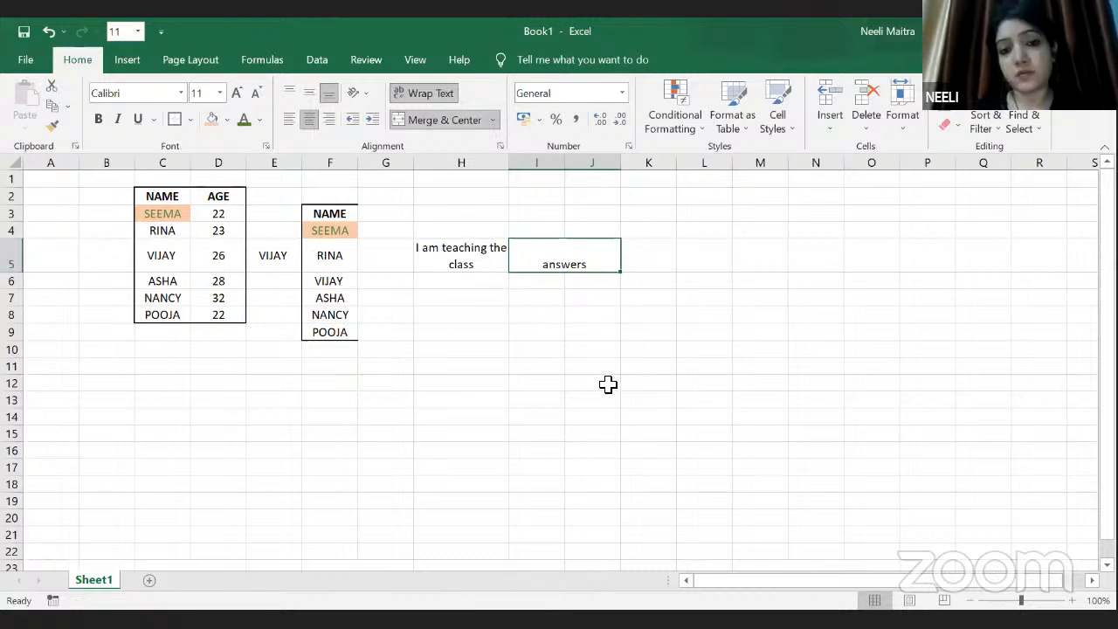
{"action": "left_click", "coordinate": [503, 419]}
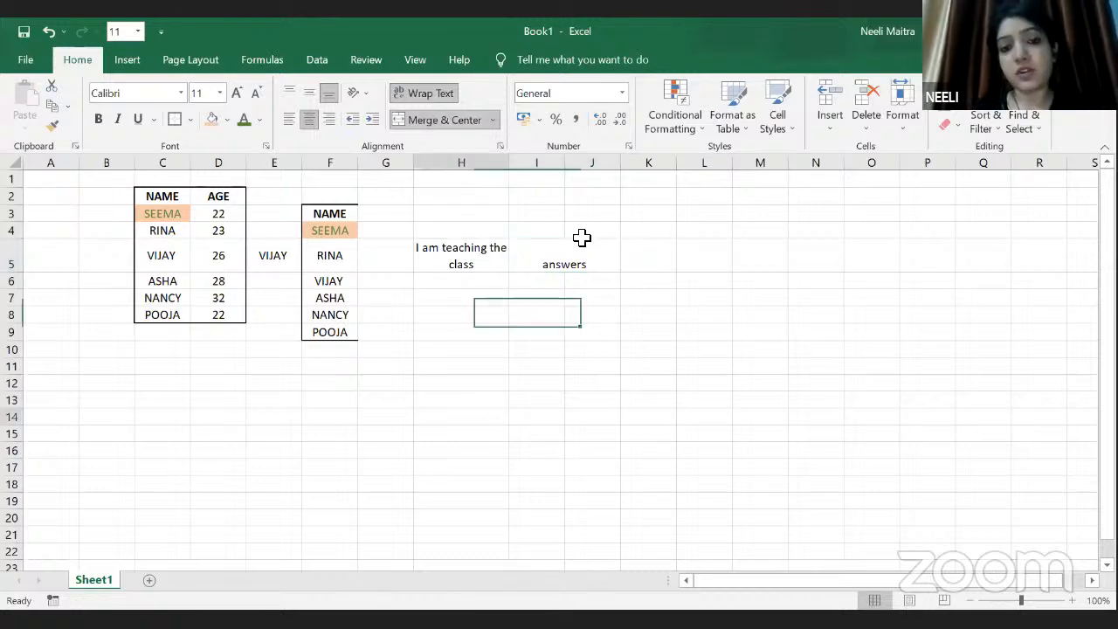
{"action": "left_click", "coordinate": [570, 253]}
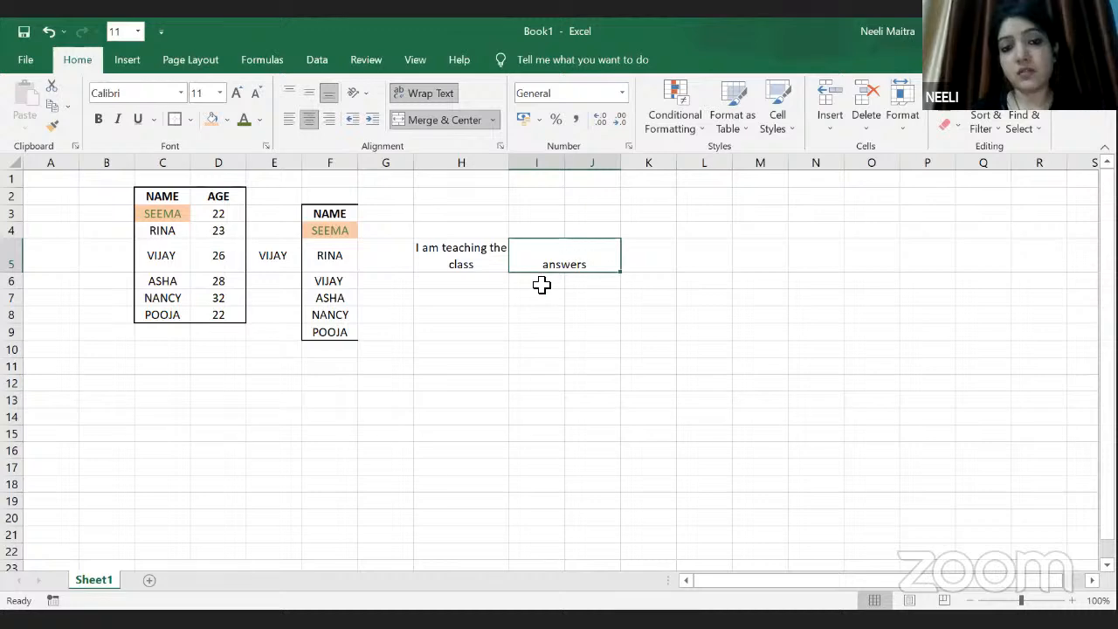
Enter "yes", "no" and "maybe" in cells I6, J6 and K6 beneath the "answers" heading
{"action": "left_click", "coordinate": [543, 285]}
{"action": "type", "text": "v"}
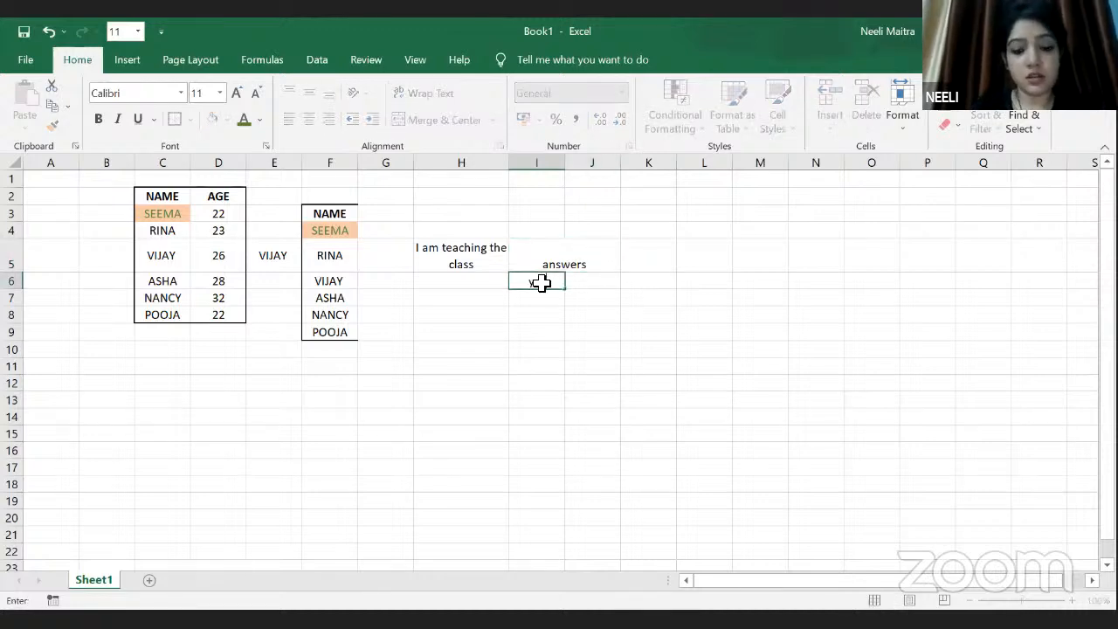
{"action": "key", "text": "Tab"}
{"action": "type", "text": "no"}
{"action": "key", "text": "Return"}
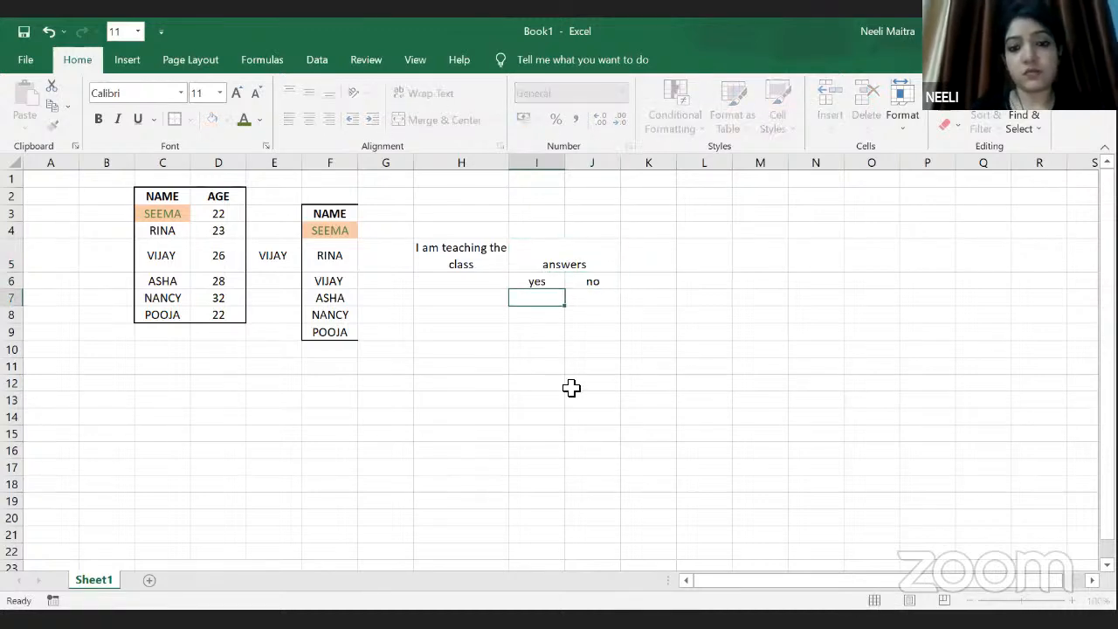
{"action": "left_click", "coordinate": [571, 387]}
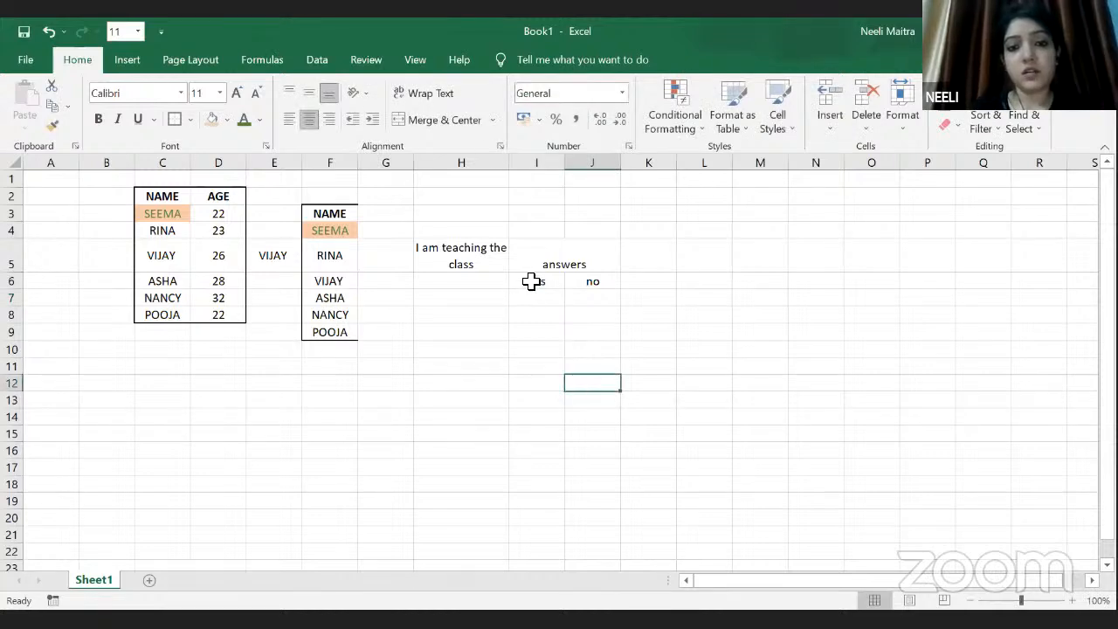
{"action": "left_click", "coordinate": [635, 283]}
{"action": "type", "text": "maybe"}
{"action": "key", "text": "Return"}
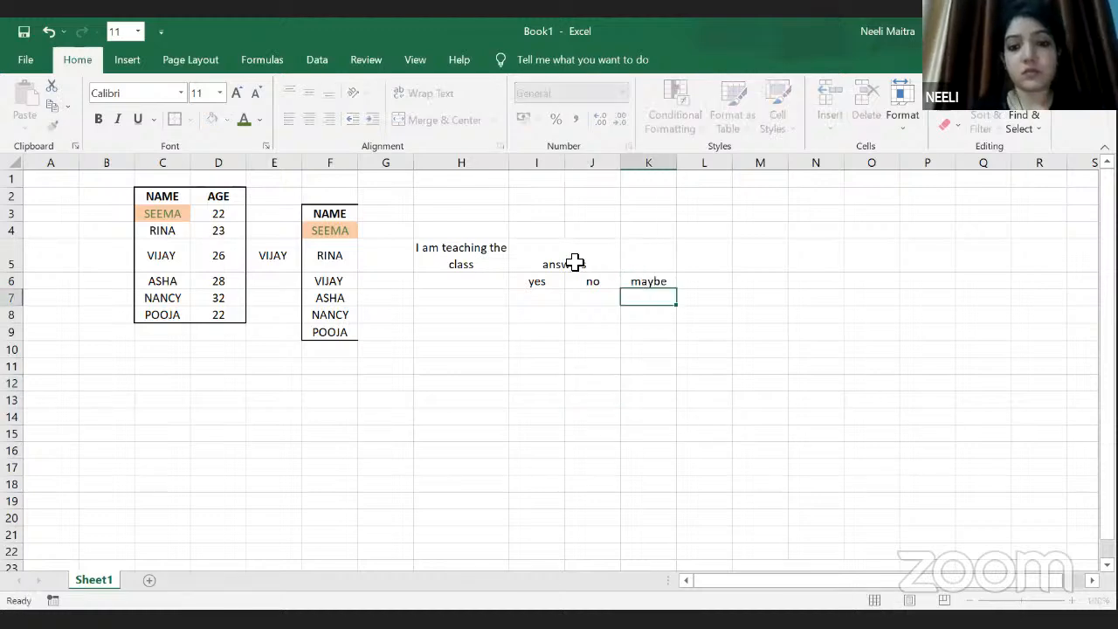
Extend the merged and centred "answers" heading to span cells I5:K5
{"action": "left_click_drag", "start_coordinate": [572, 261], "coordinate": [653, 253]}
{"action": "left_click", "coordinate": [452, 122]}
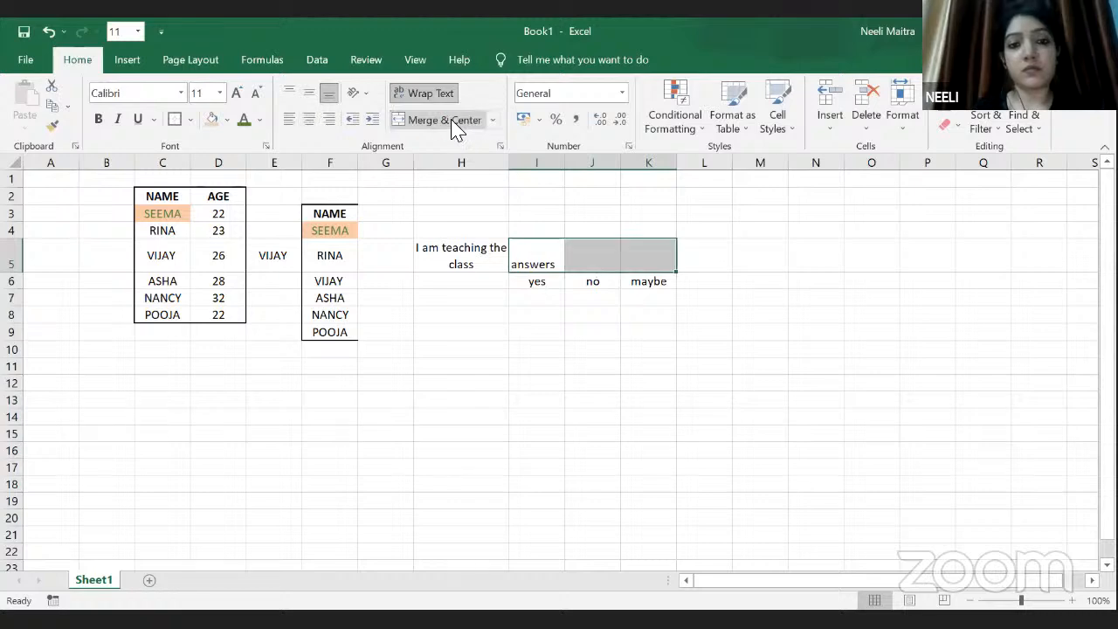
{"action": "left_click", "coordinate": [461, 517]}
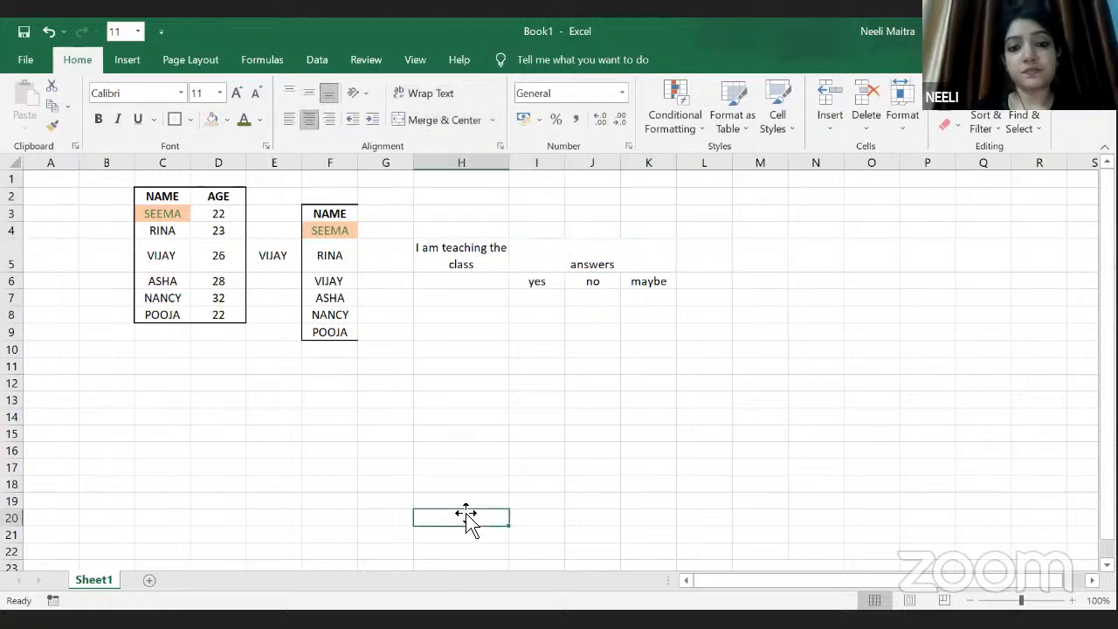
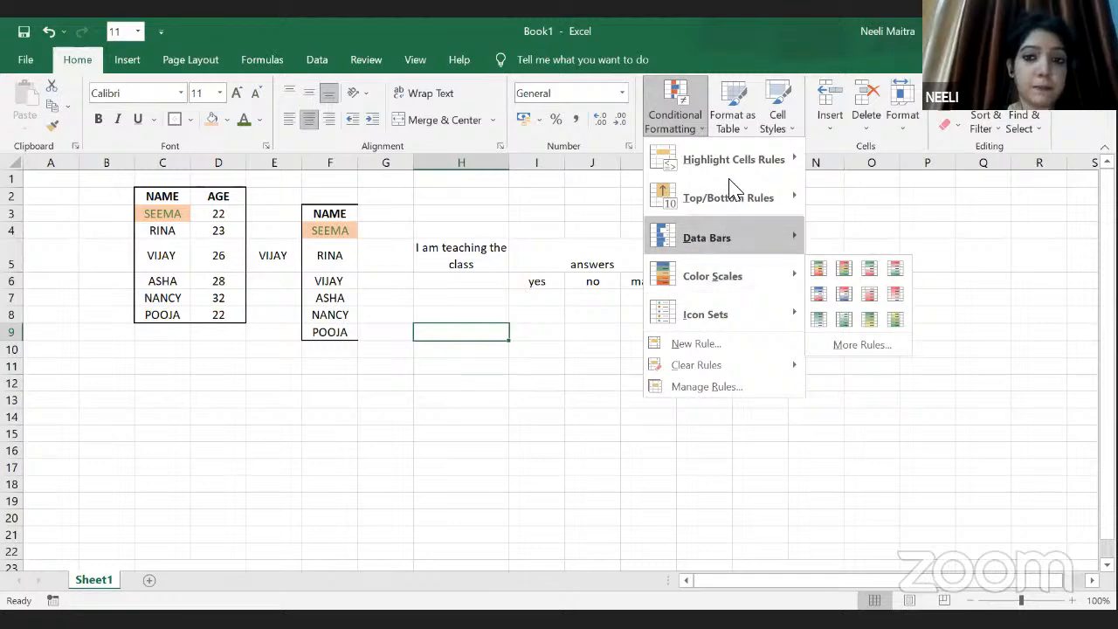
Add a Greater Than 5 conditional formatting rule with Light Red Fill with Dark Red Text to empty cell H9
{"action": "mouse_move", "coordinate": [737, 172]}
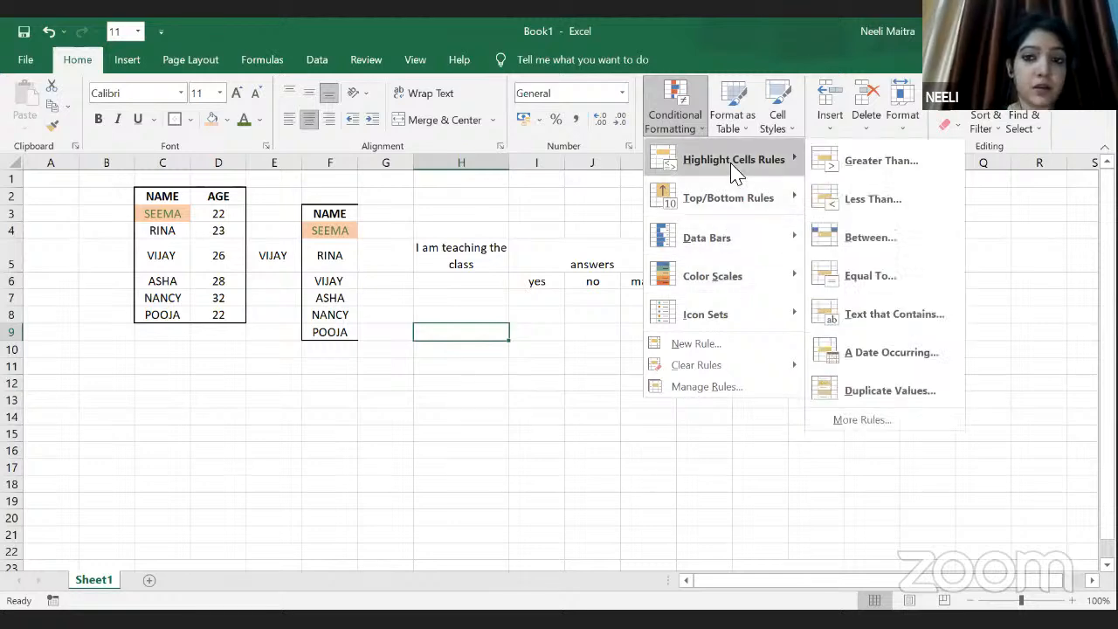
{"action": "left_click", "coordinate": [882, 170]}
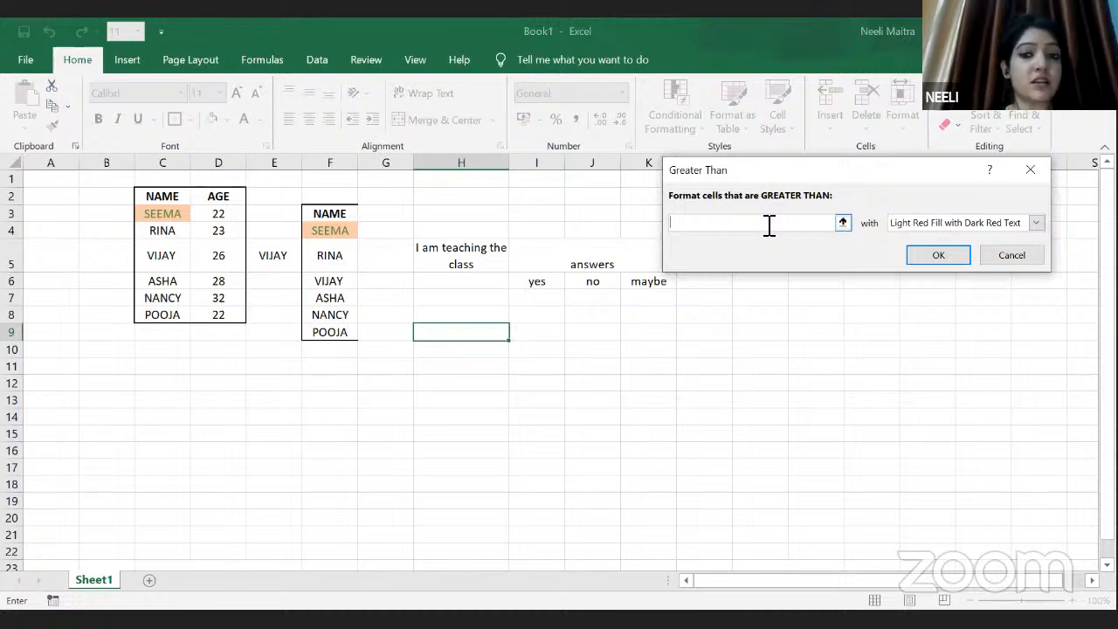
{"action": "type", "text": "5"}
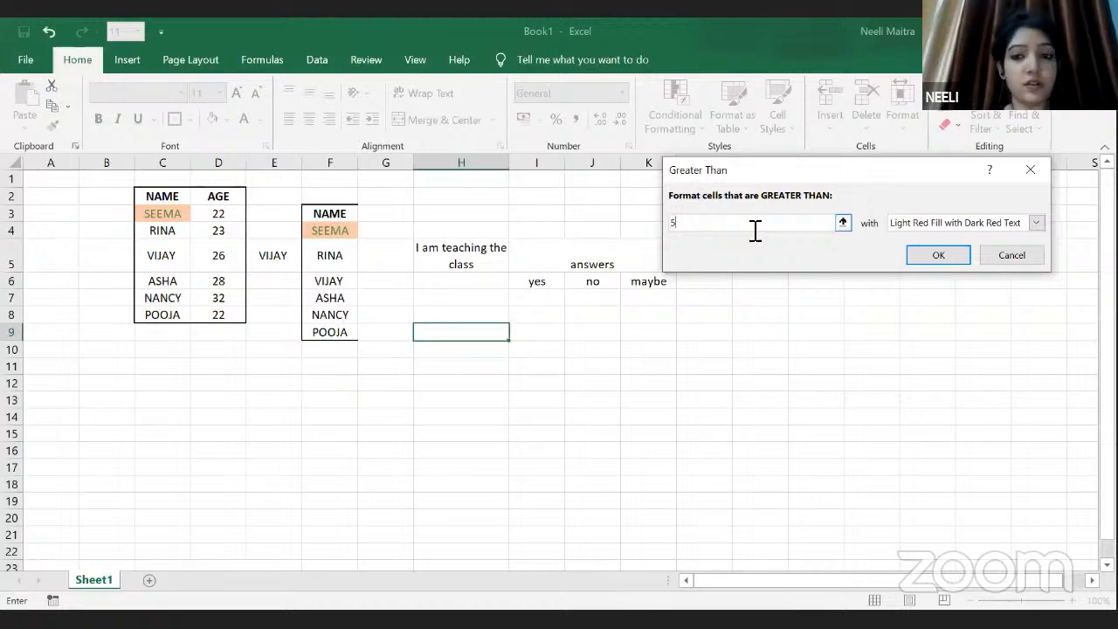
{"action": "left_click", "coordinate": [940, 262]}
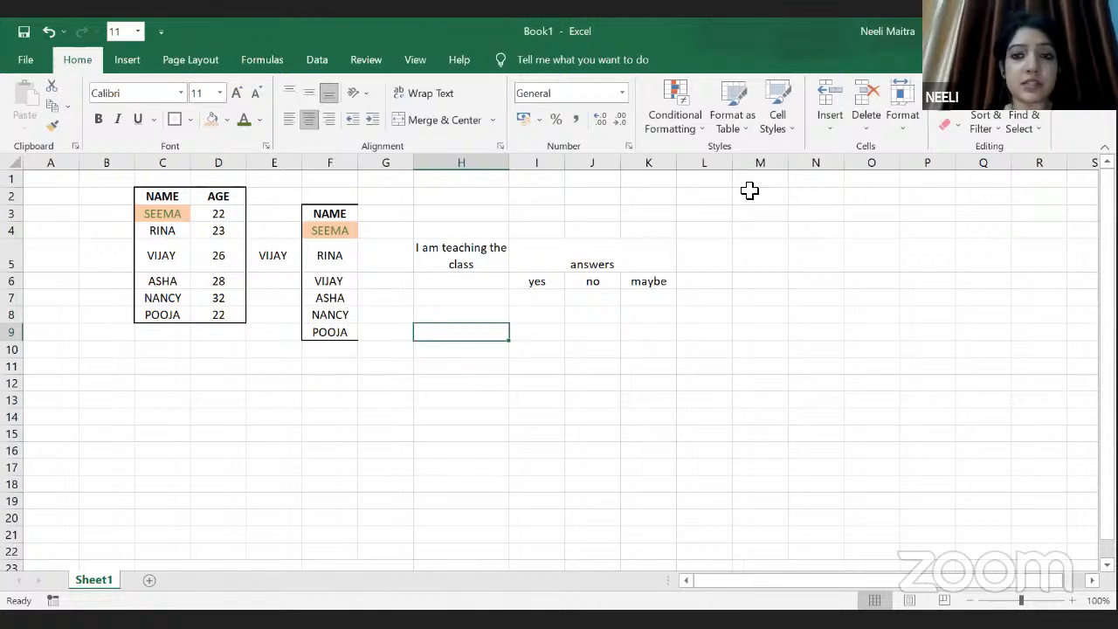
Add another Greater Than 5 highlight rule to cell H9, formatted with Red Border
{"action": "left_click", "coordinate": [701, 131]}
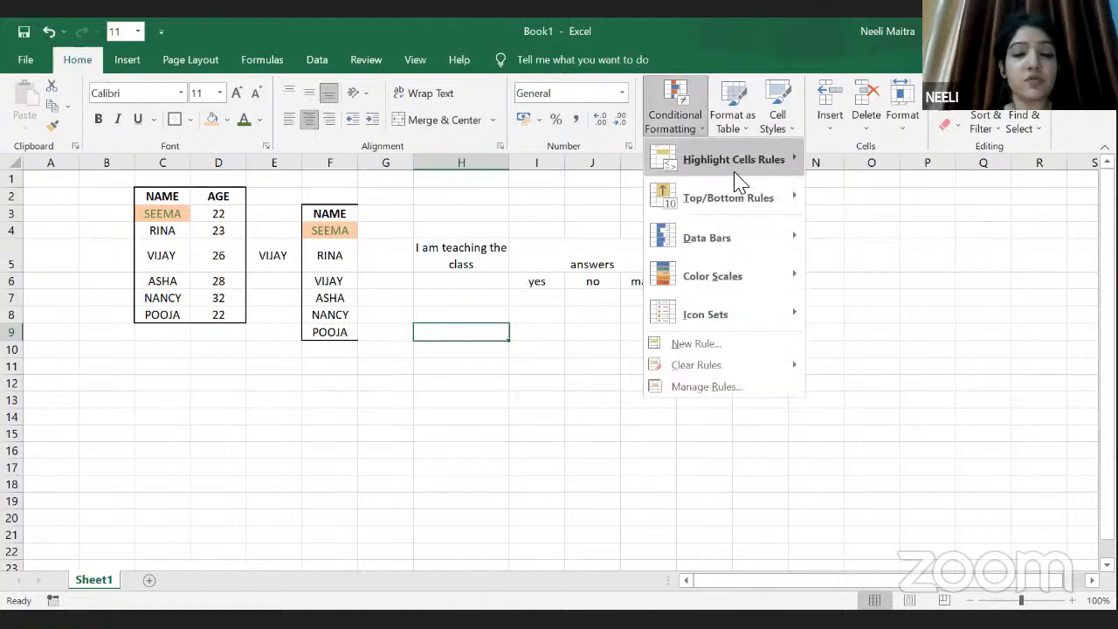
{"action": "mouse_move", "coordinate": [738, 180]}
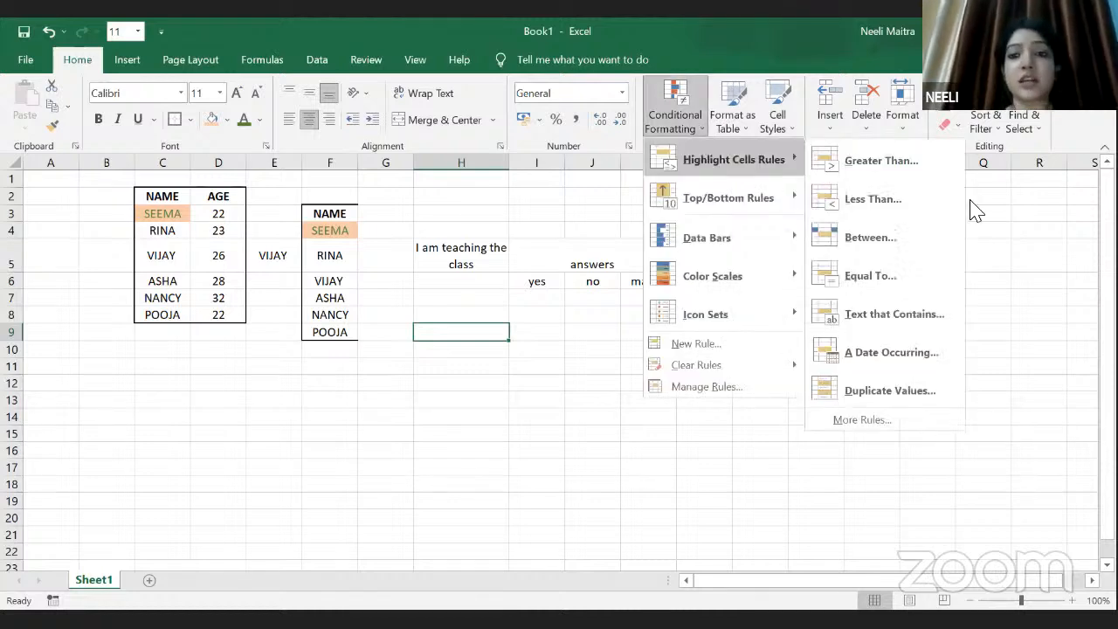
{"action": "left_click", "coordinate": [881, 163]}
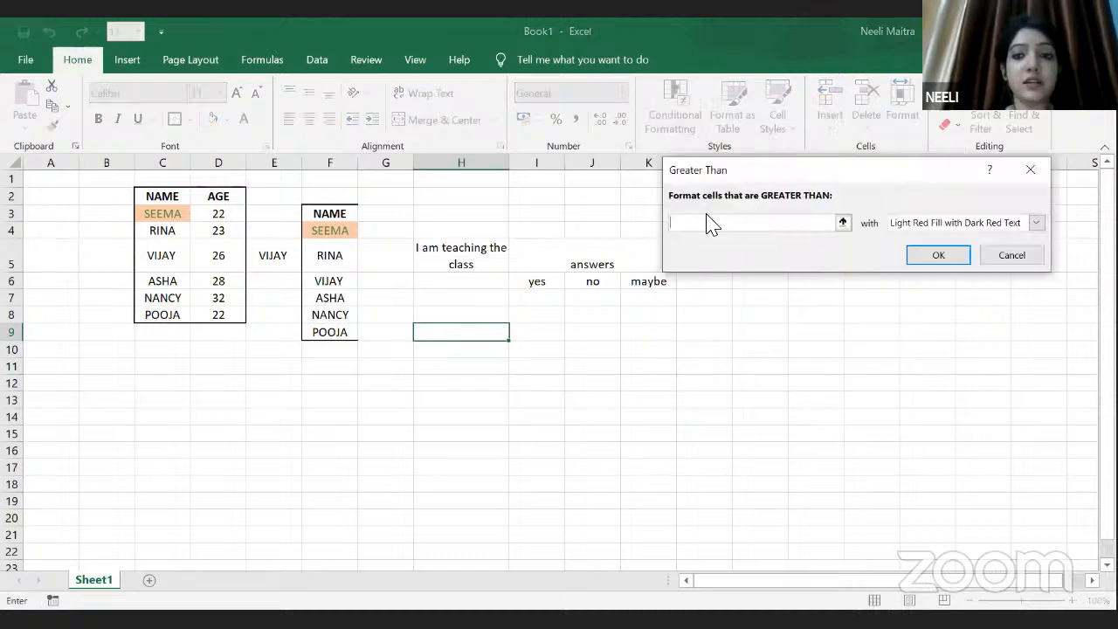
{"action": "type", "text": "5"}
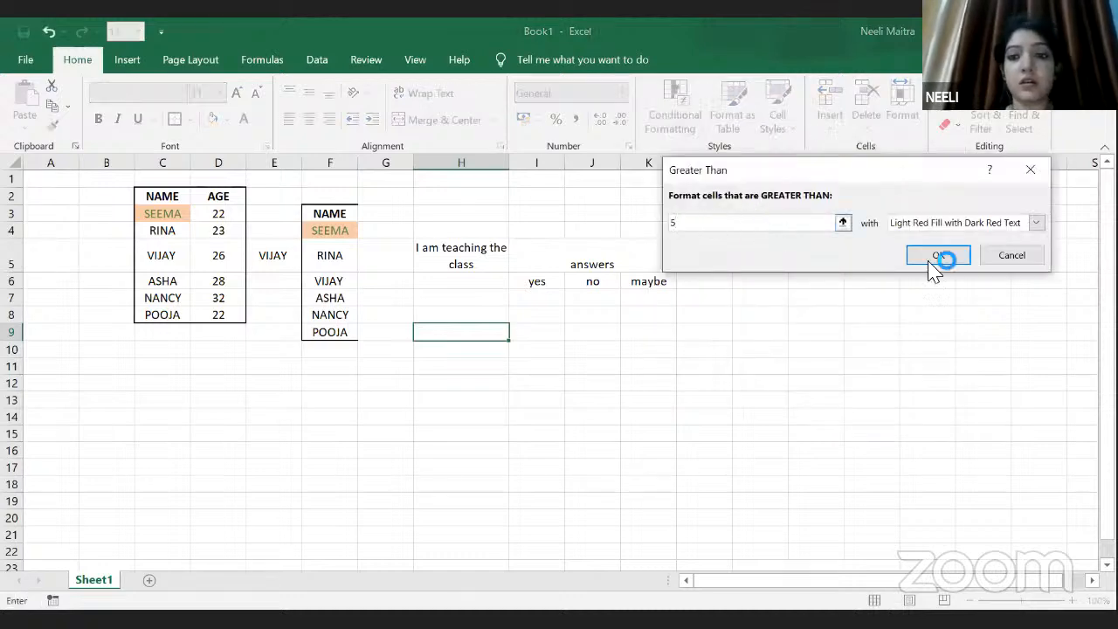
{"action": "left_click", "coordinate": [1036, 224]}
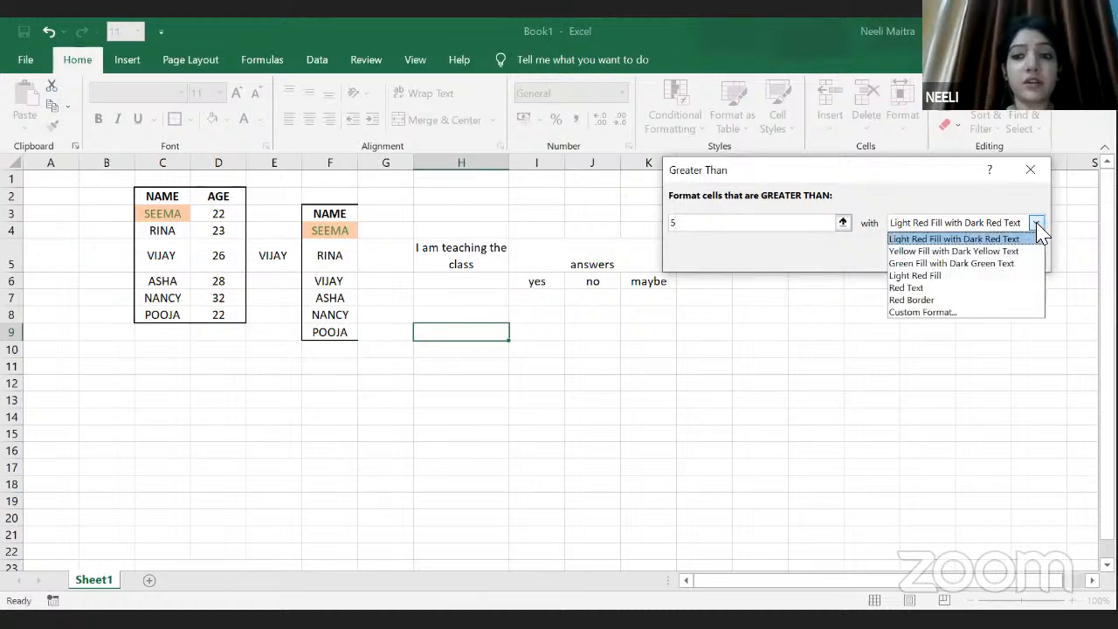
{"action": "left_click", "coordinate": [910, 300]}
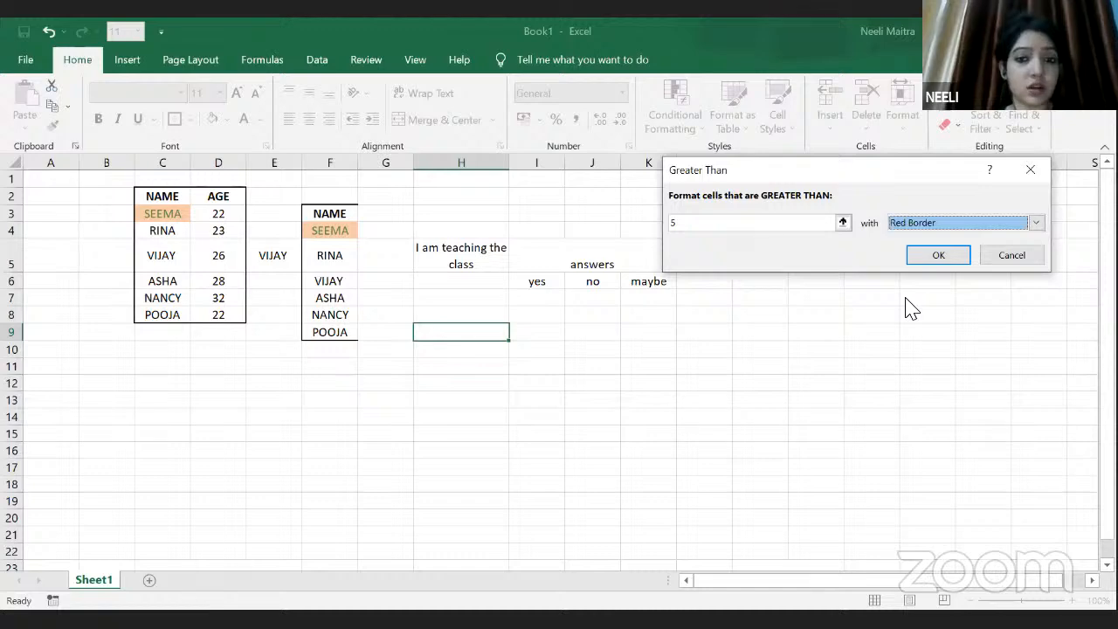
{"action": "left_click", "coordinate": [937, 256]}
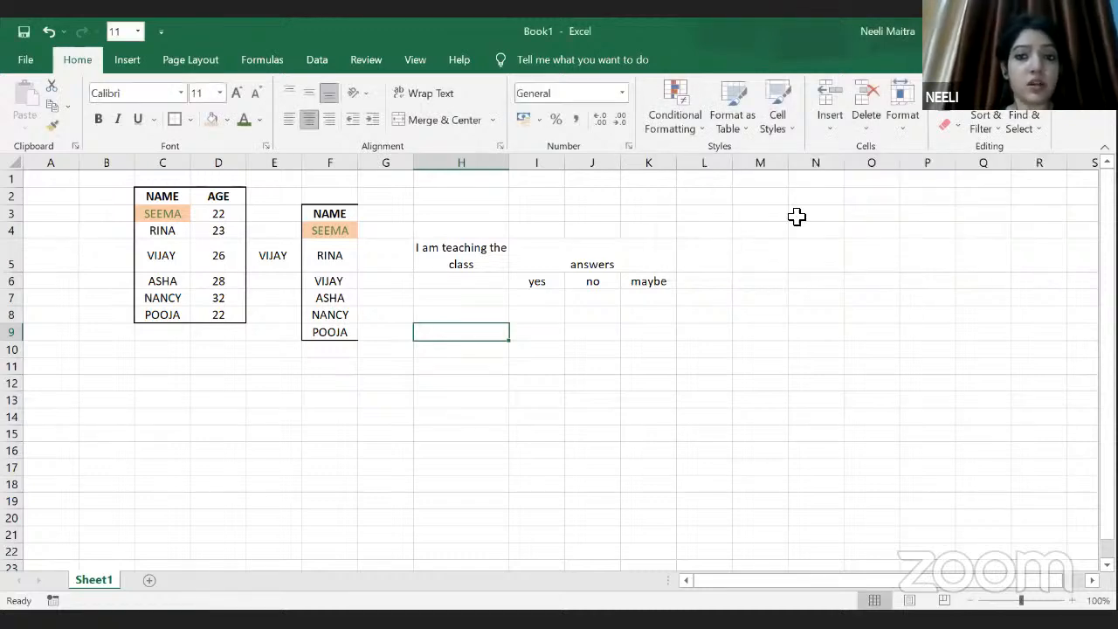
Add a Top 10 Items rule to cell H9 with rank 10 and Light Red Fill with Dark Red Text
{"action": "left_click", "coordinate": [701, 133]}
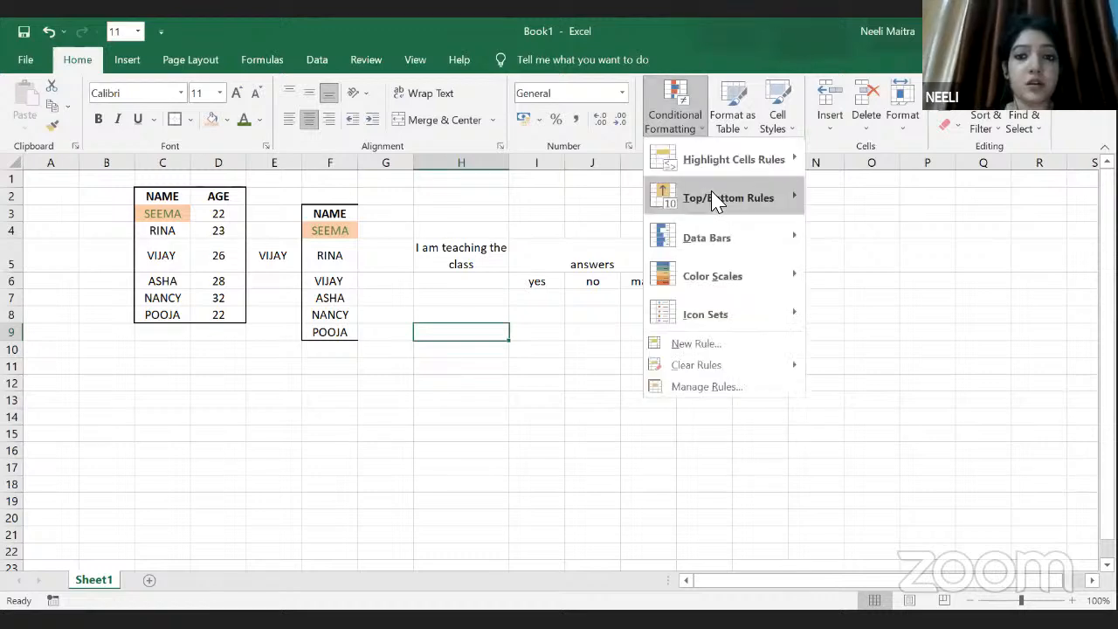
{"action": "mouse_move", "coordinate": [716, 201]}
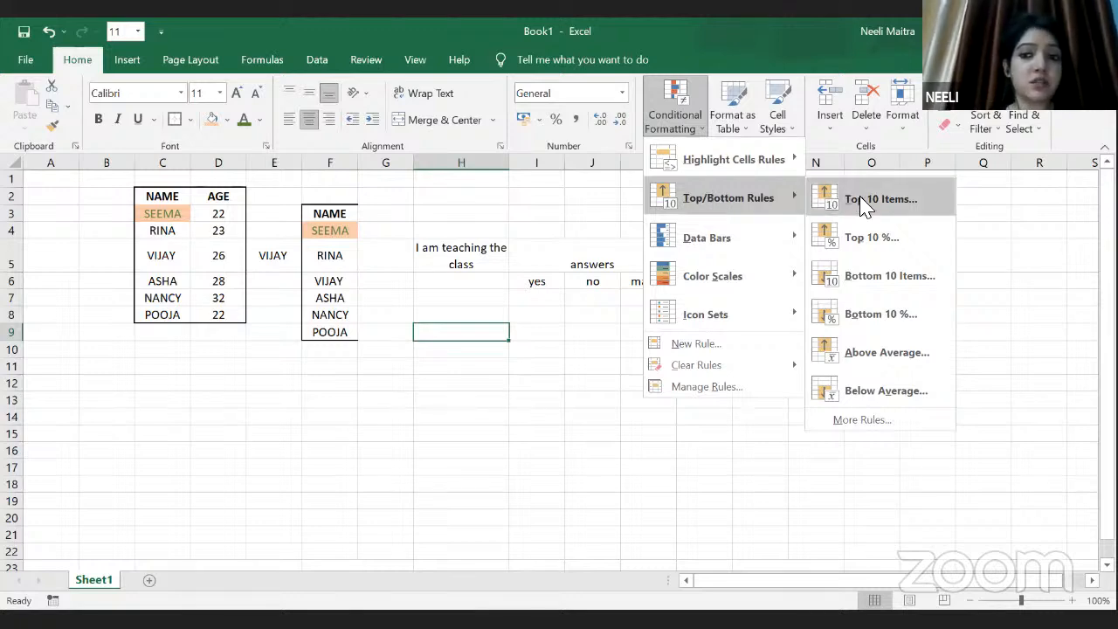
{"action": "left_click", "coordinate": [877, 210]}
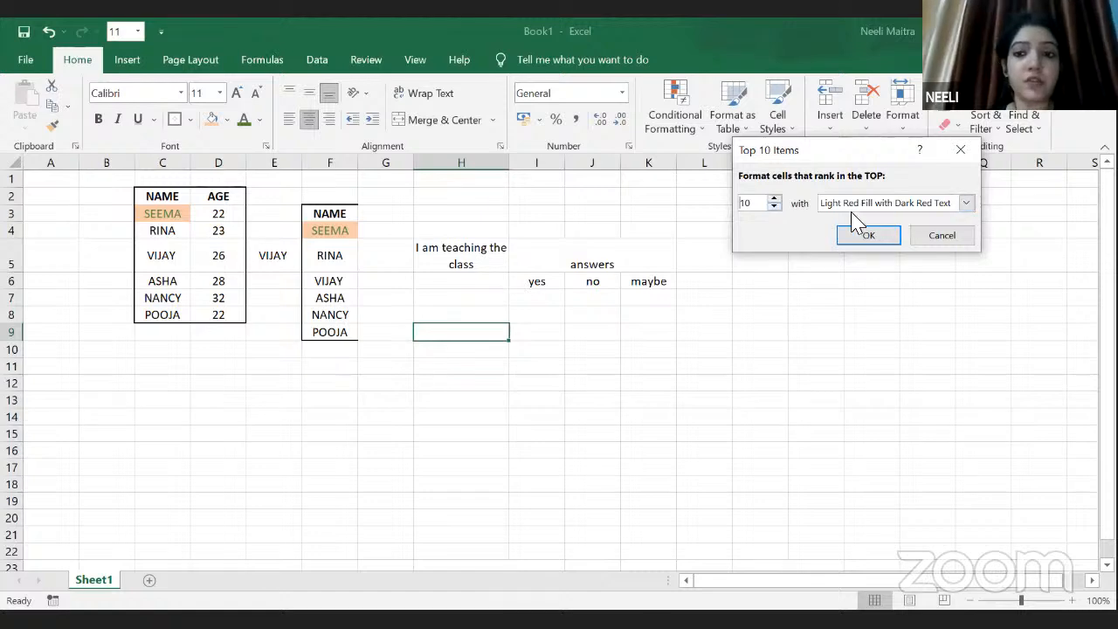
{"action": "left_click", "coordinate": [966, 205]}
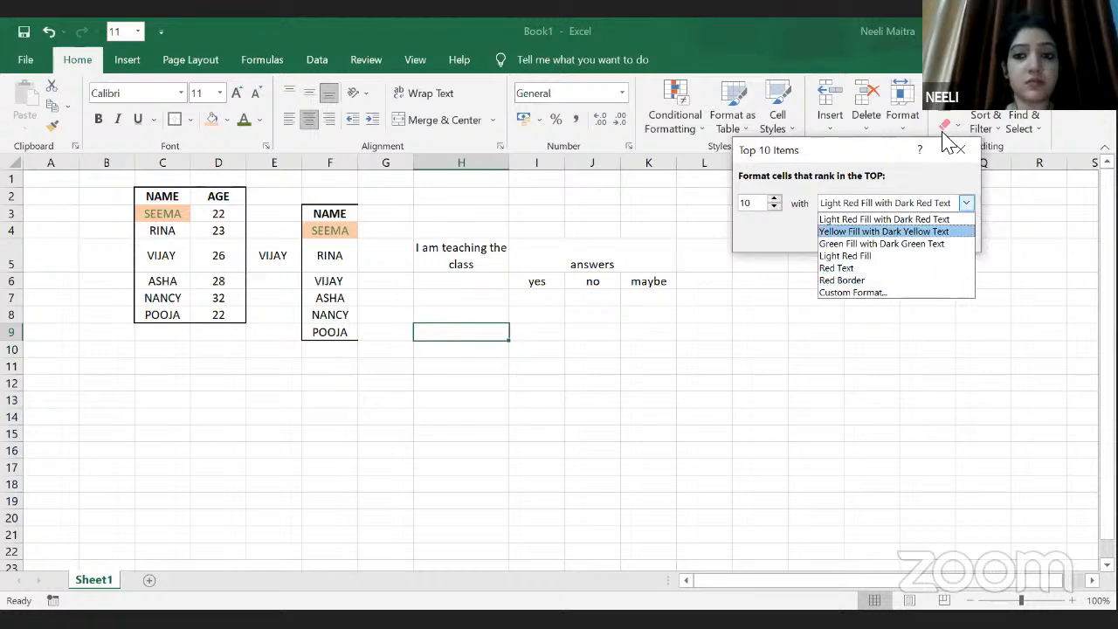
{"action": "left_click", "coordinate": [961, 157]}
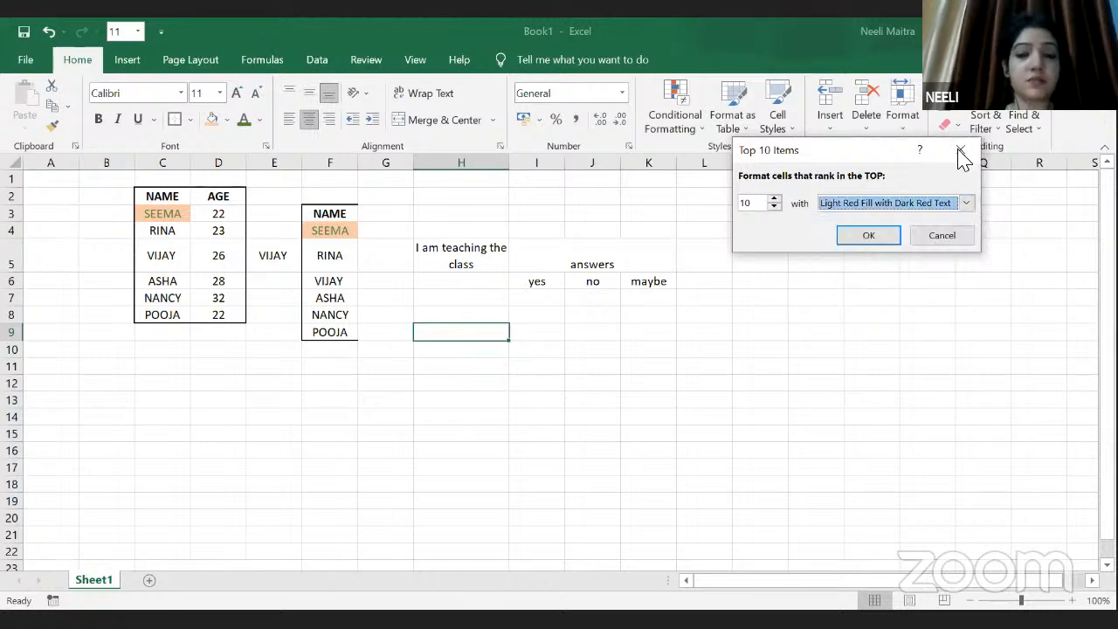
{"action": "left_click", "coordinate": [861, 235]}
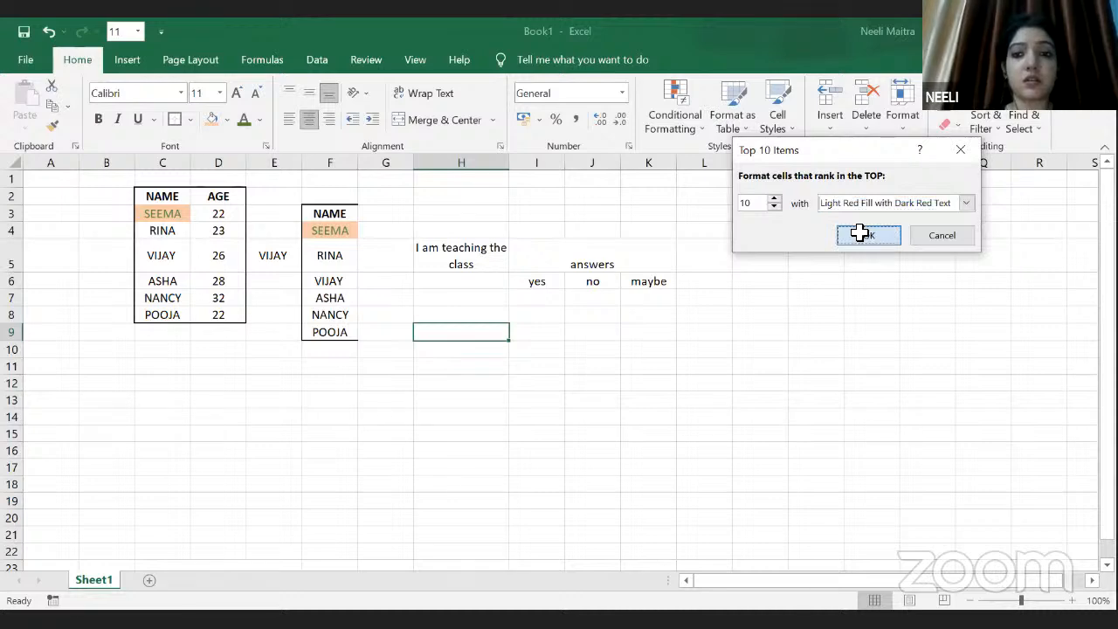
Apply the blue gradient-fill data bar format to cell H9
{"action": "left_click", "coordinate": [703, 131]}
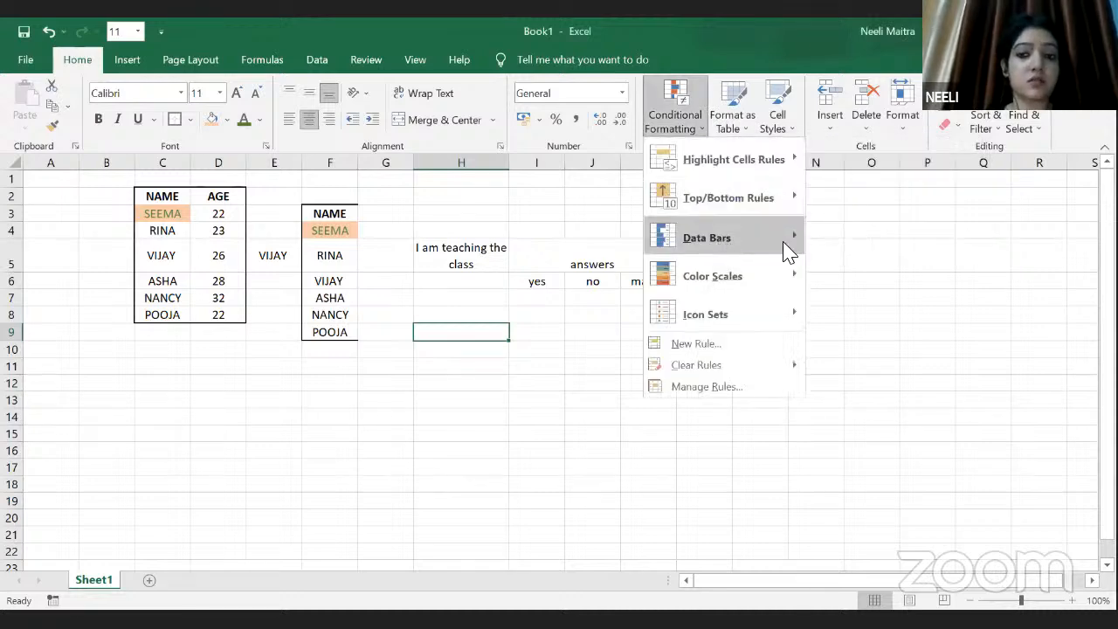
{"action": "mouse_move", "coordinate": [780, 249]}
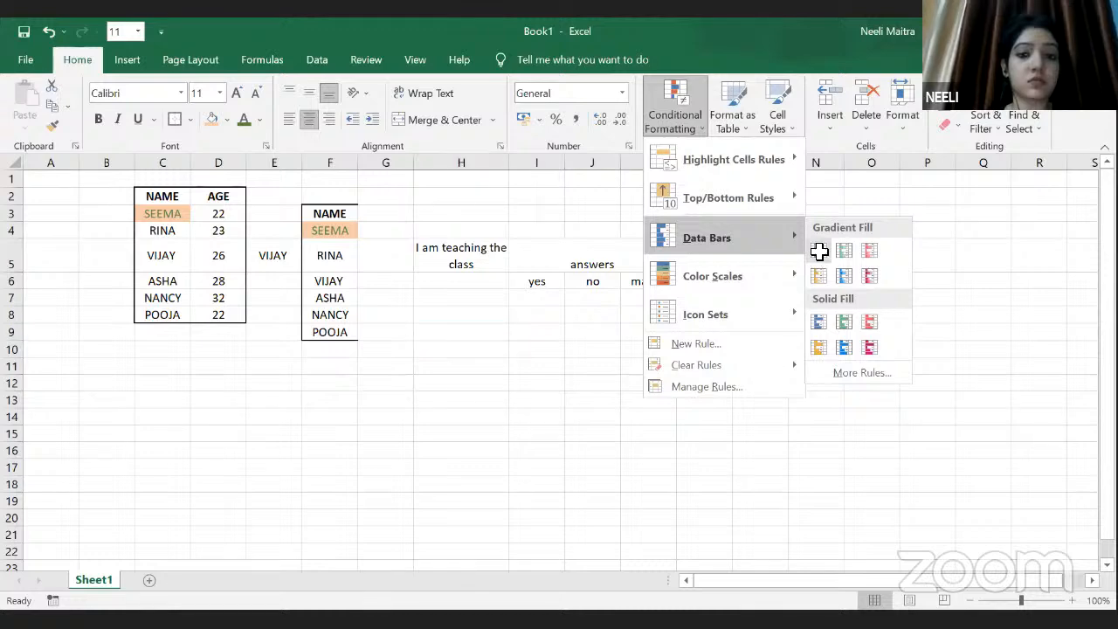
{"action": "left_click", "coordinate": [819, 251]}
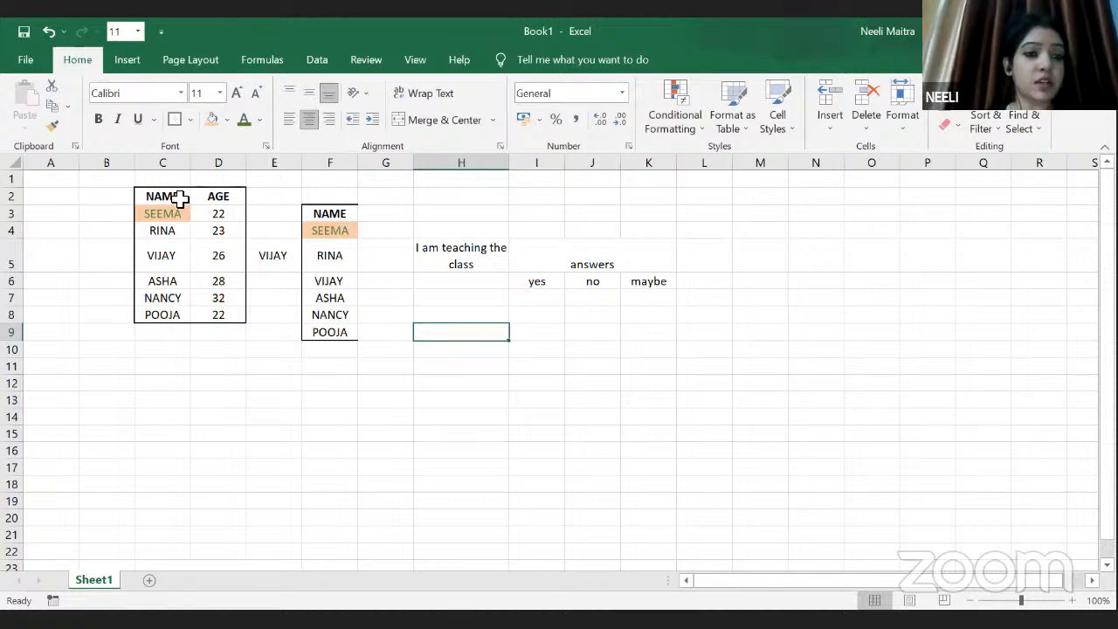
Highlight values greater than 10 in the name and age table C2:D8 with Light Red Fill with Dark Red Text
{"action": "left_click_drag", "start_coordinate": [179, 200], "coordinate": [221, 324]}
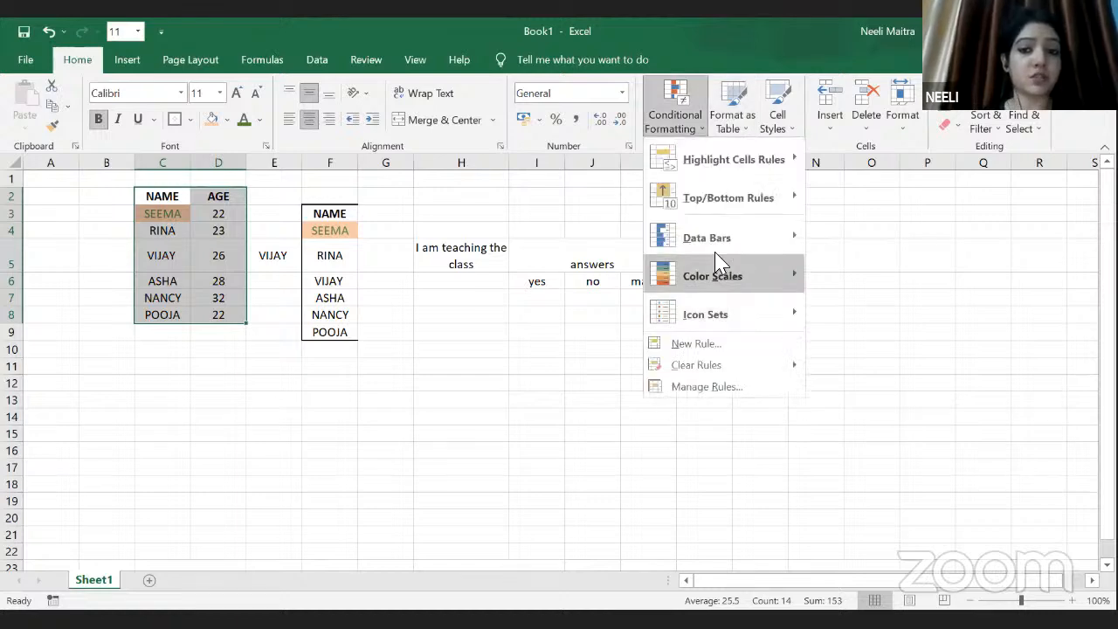
{"action": "mouse_move", "coordinate": [715, 252]}
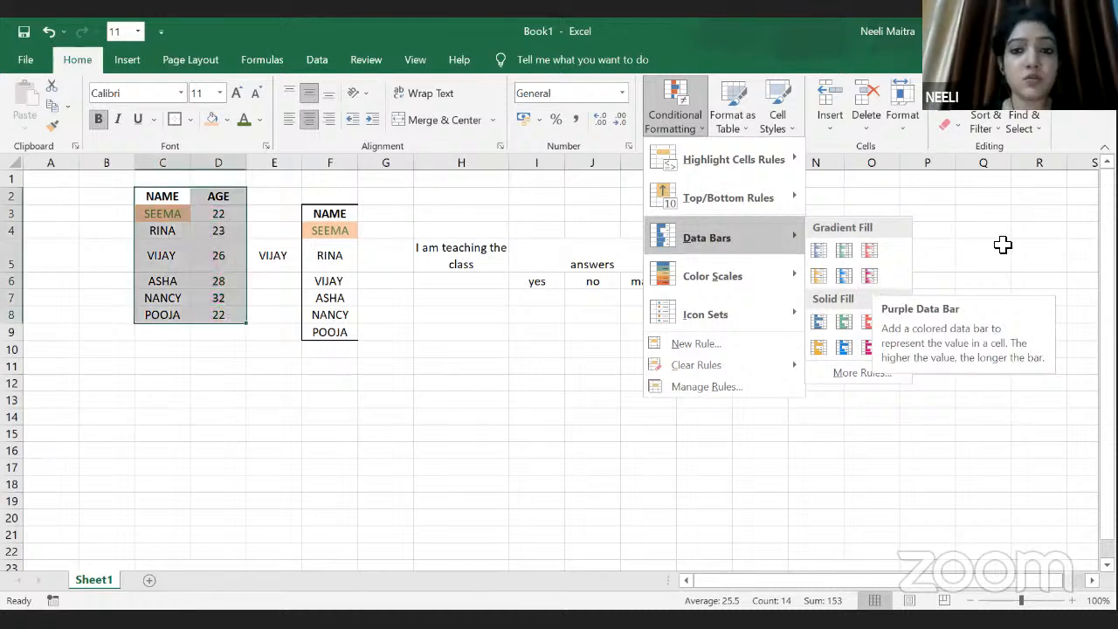
{"action": "left_click", "coordinate": [703, 132]}
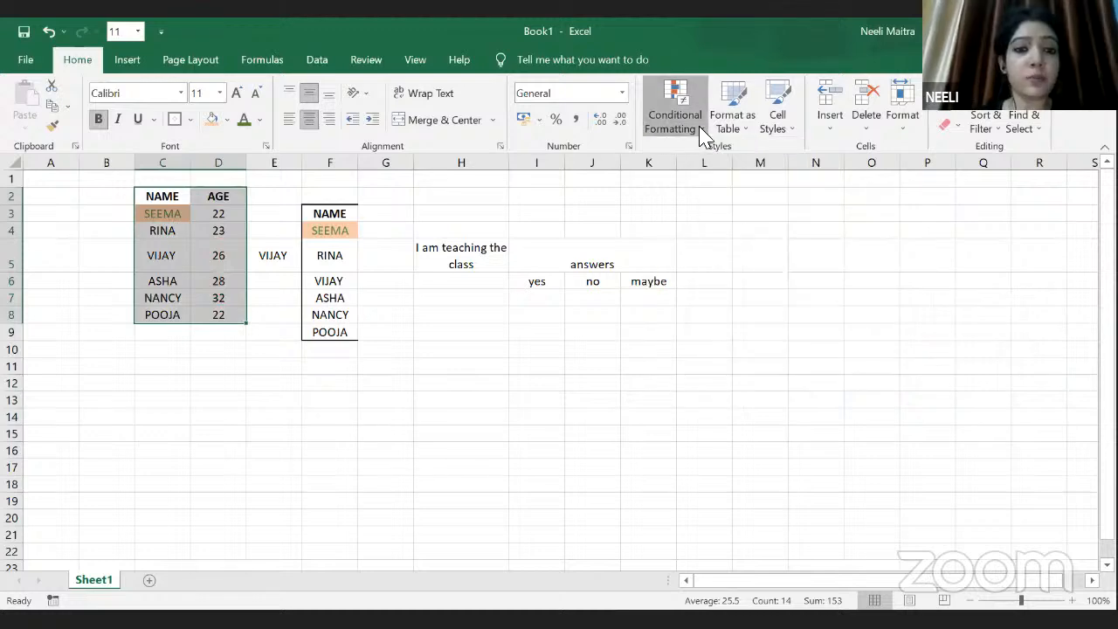
{"action": "left_click", "coordinate": [704, 133]}
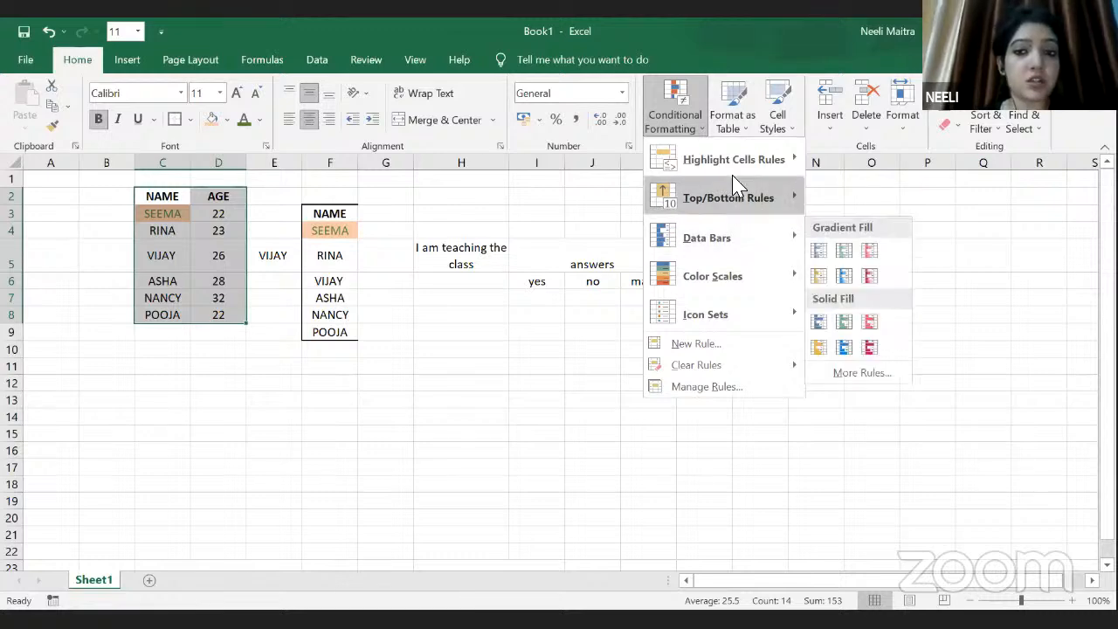
{"action": "mouse_move", "coordinate": [737, 173]}
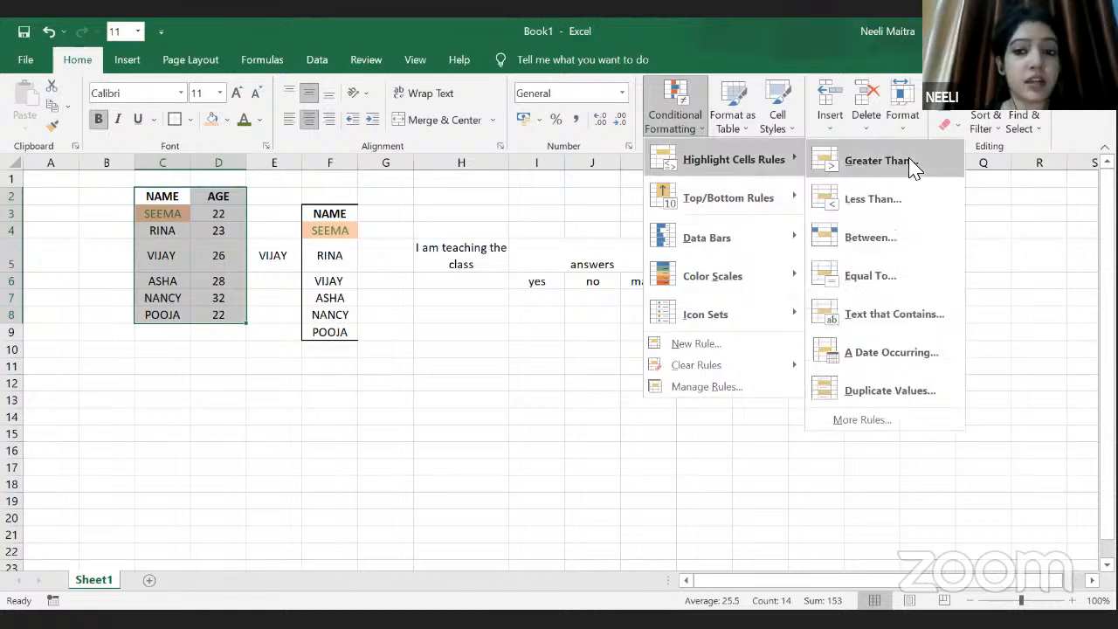
{"action": "left_click", "coordinate": [808, 178]}
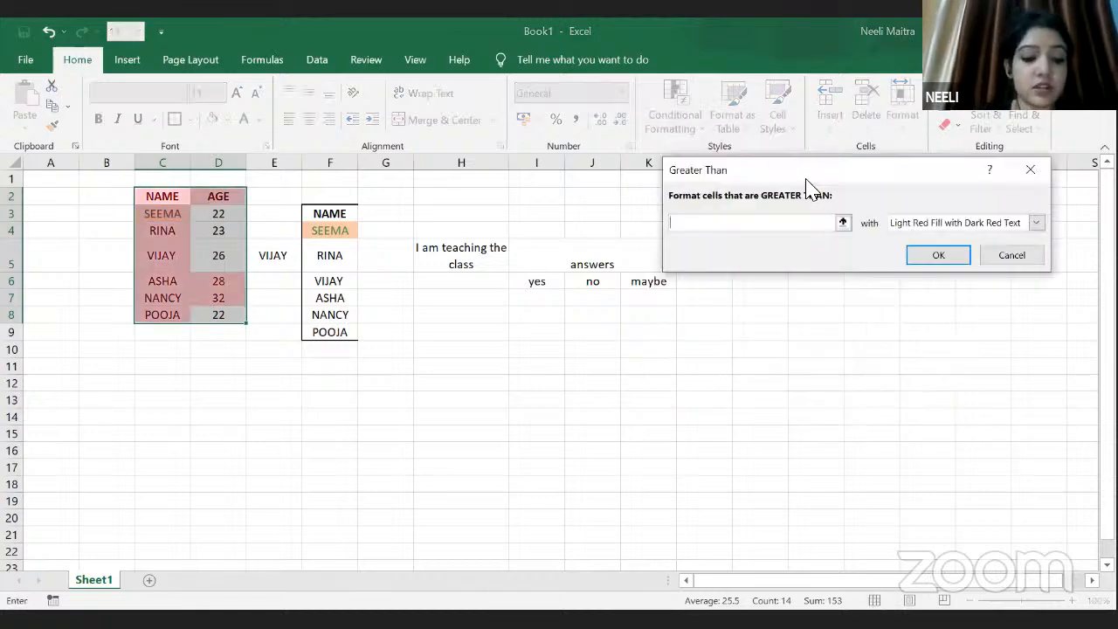
{"action": "type", "text": "10"}
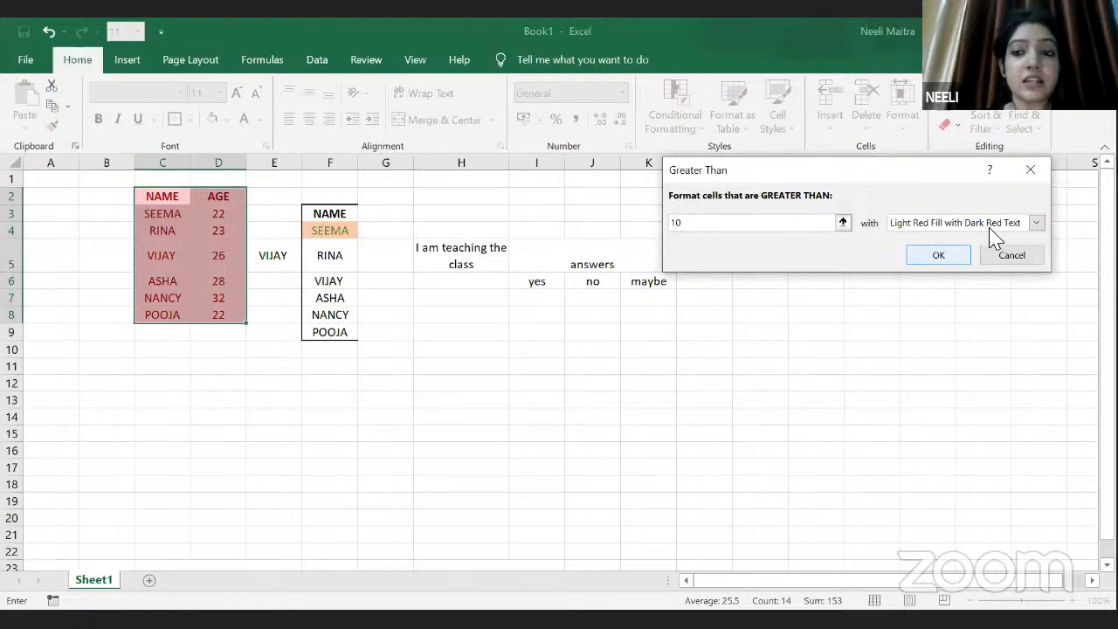
{"action": "left_click", "coordinate": [938, 255]}
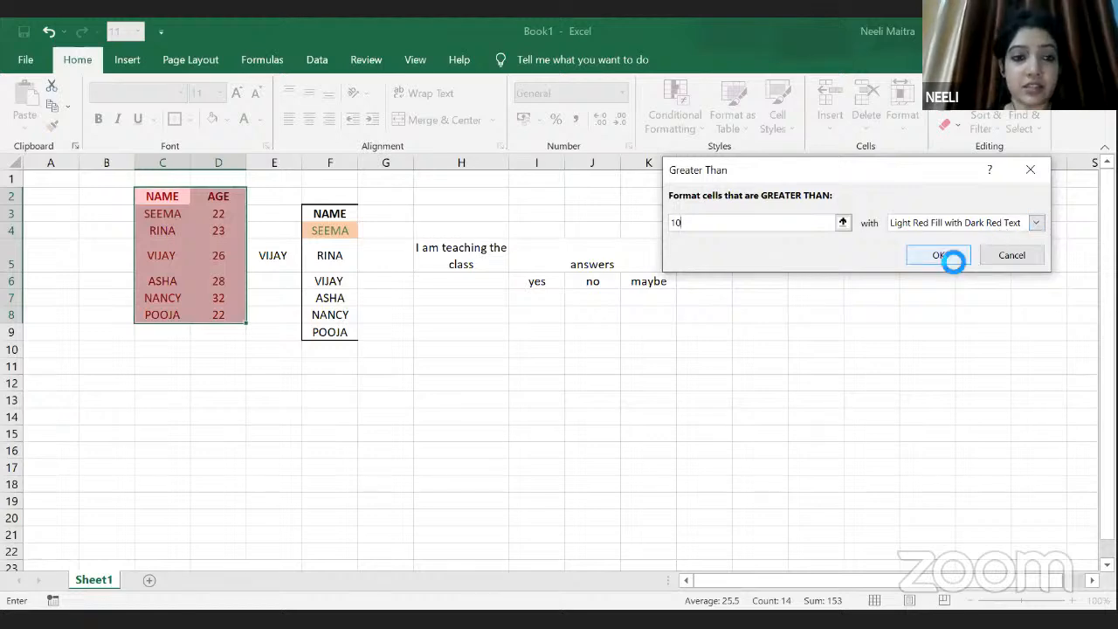
Select the age values in D3:D8 of the name and age table
{"action": "left_click", "coordinate": [150, 249]}
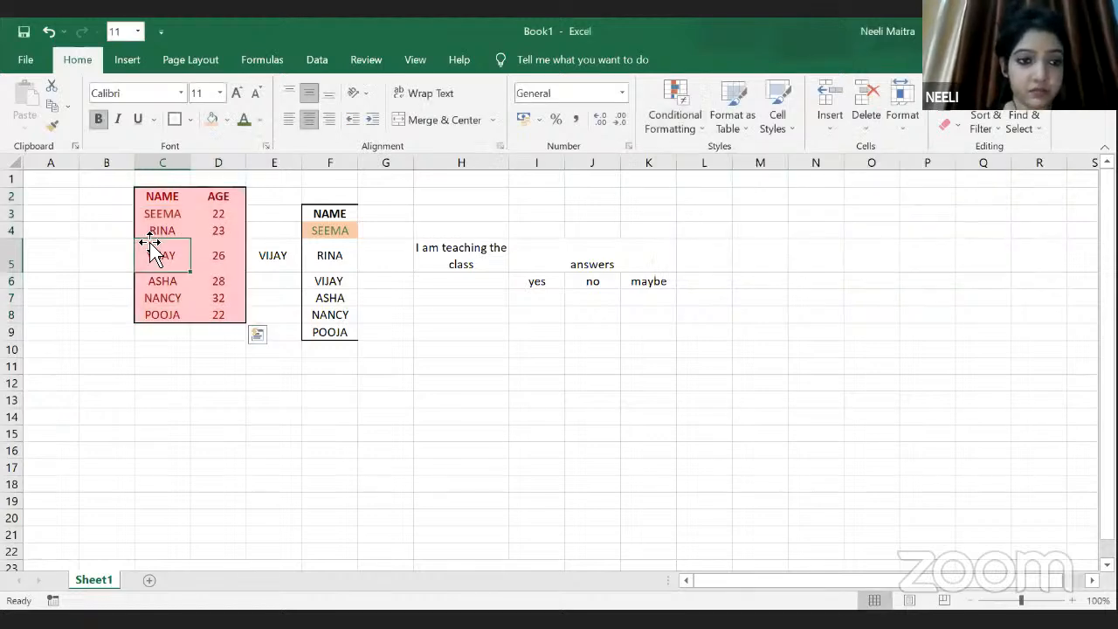
{"action": "left_click", "coordinate": [176, 227]}
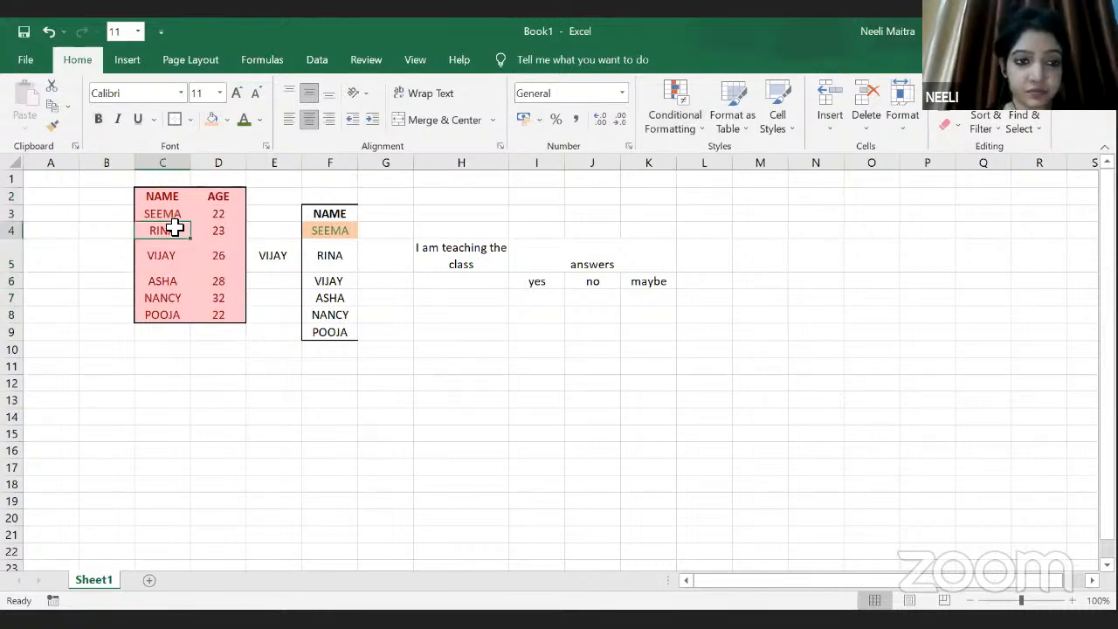
{"action": "left_click_drag", "start_coordinate": [219, 217], "coordinate": [229, 315]}
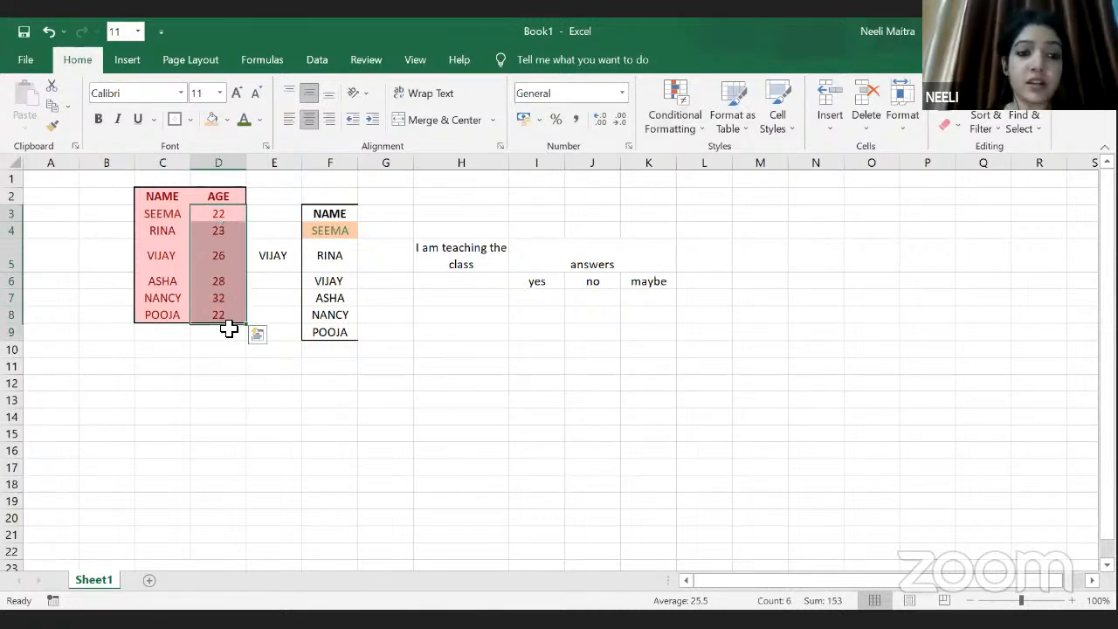
{"action": "left_click", "coordinate": [706, 131]}
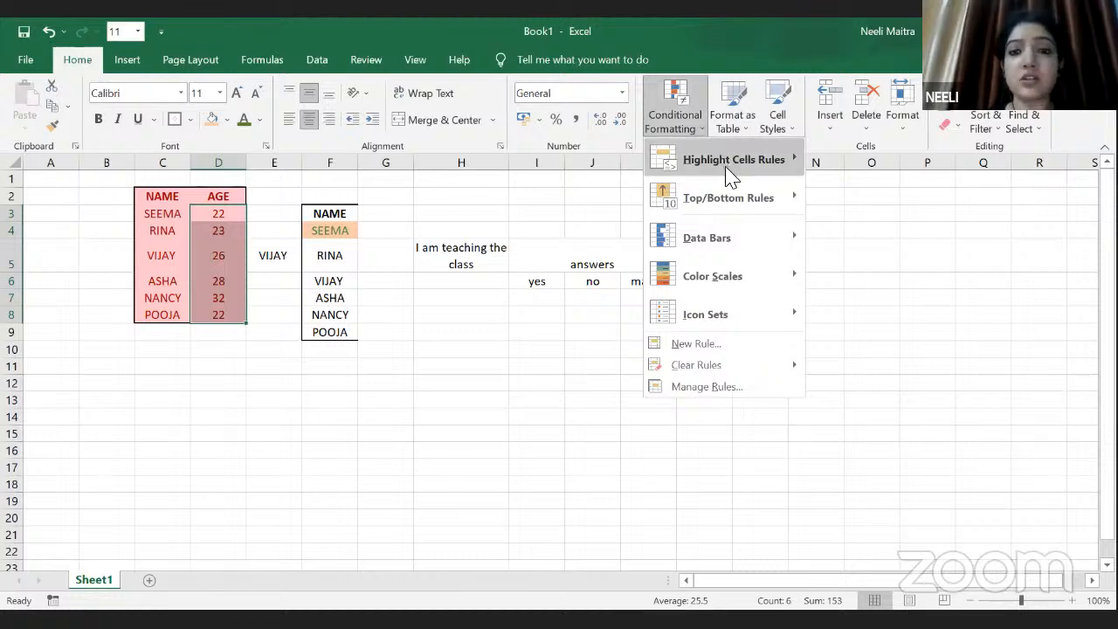
{"action": "mouse_move", "coordinate": [729, 174]}
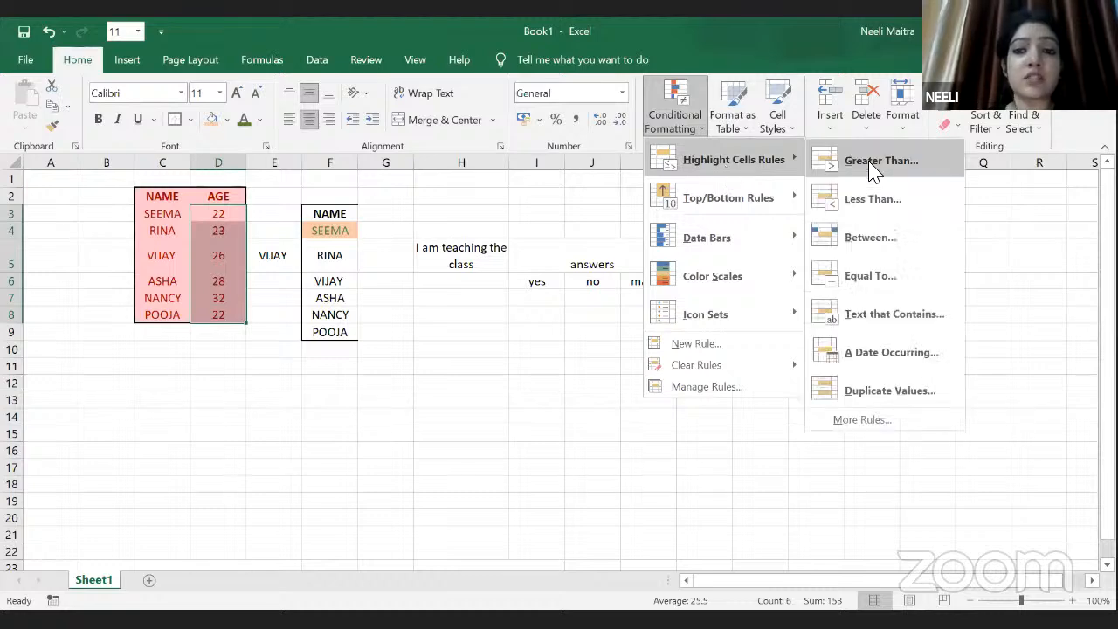
{"action": "left_click", "coordinate": [871, 171]}
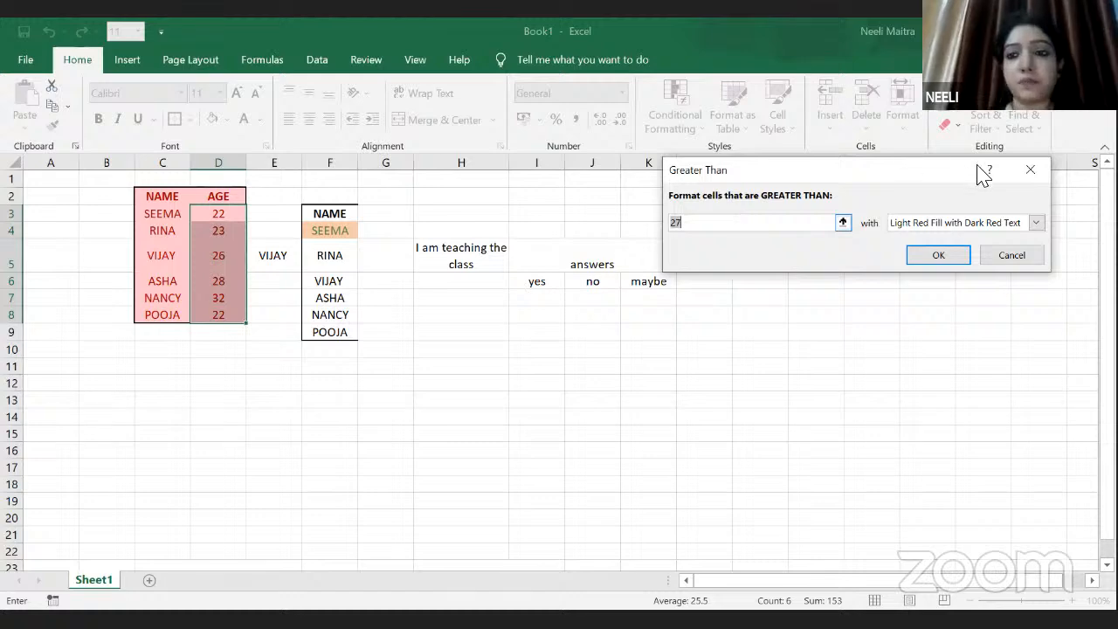
{"action": "left_click", "coordinate": [1031, 170]}
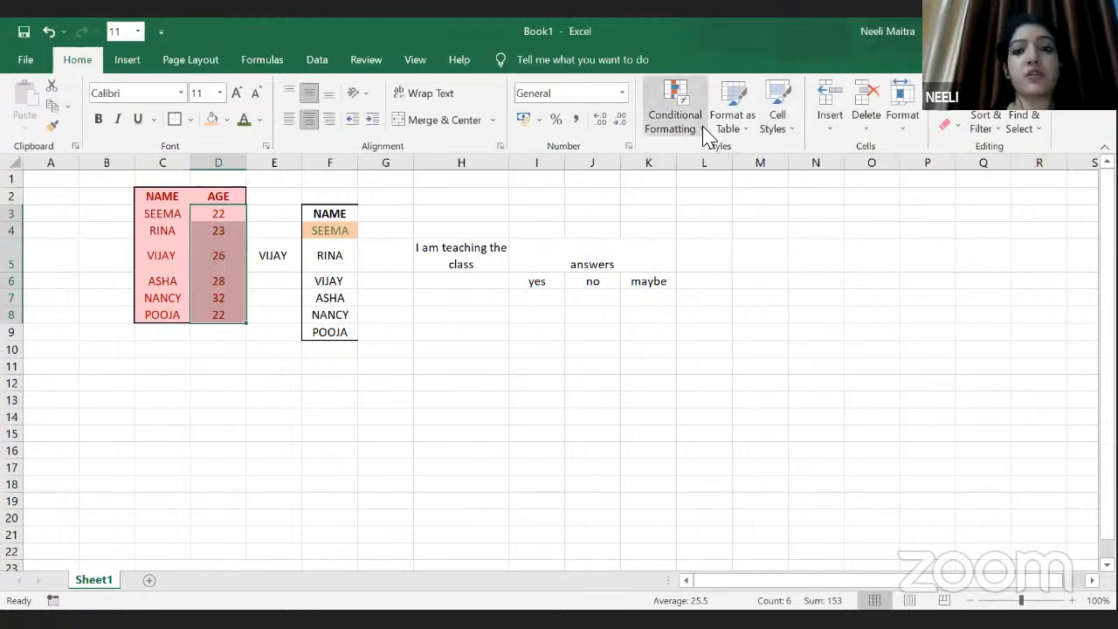
{"action": "left_click", "coordinate": [704, 131]}
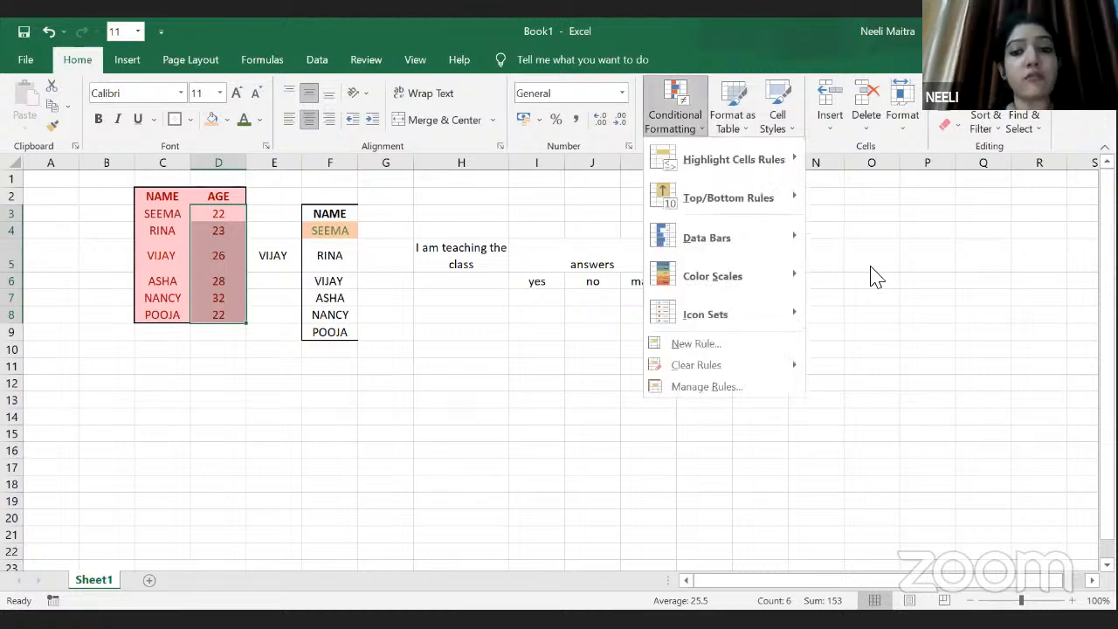
{"action": "left_click", "coordinate": [877, 270]}
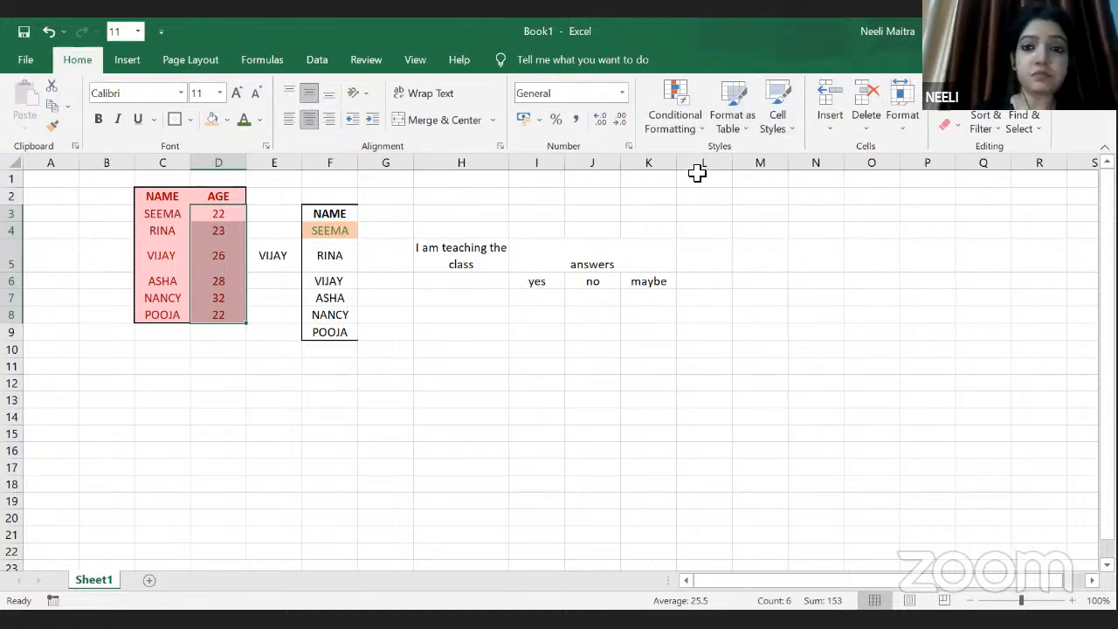
Apply the Red - White - Green Color Scale to the ages in D3:D8 and deselect the range
{"action": "left_click", "coordinate": [703, 132]}
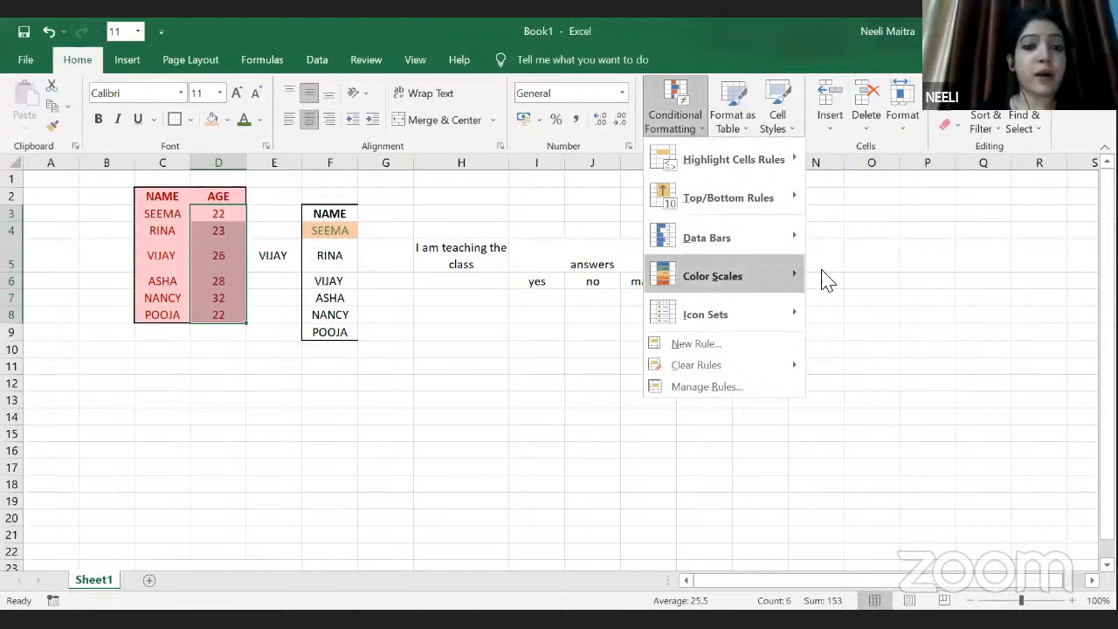
{"action": "mouse_move", "coordinate": [753, 276]}
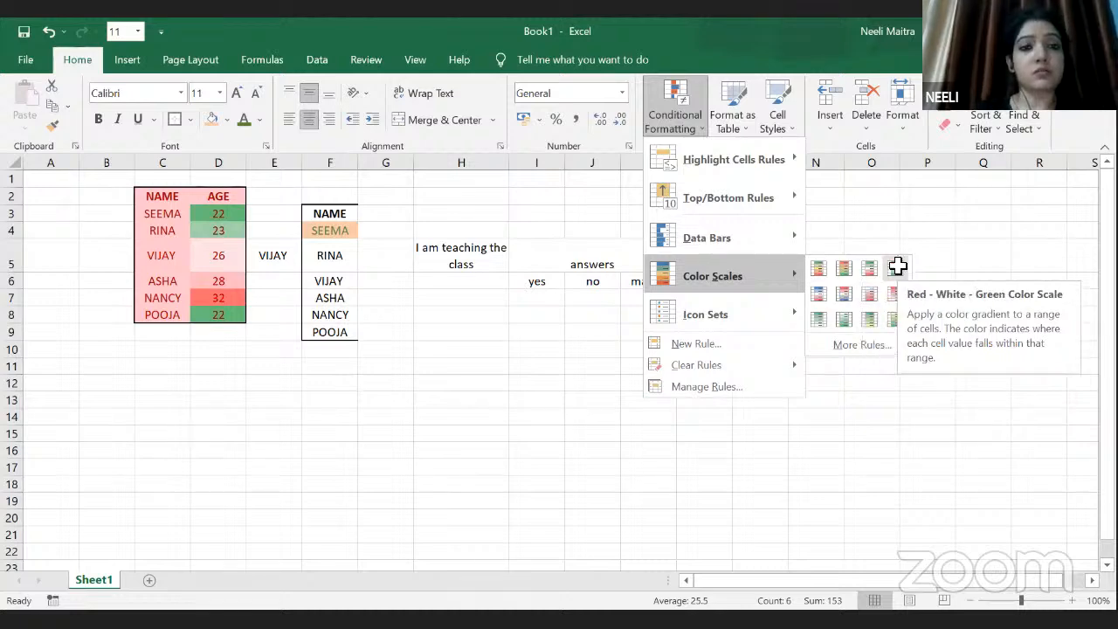
{"action": "left_click", "coordinate": [831, 372]}
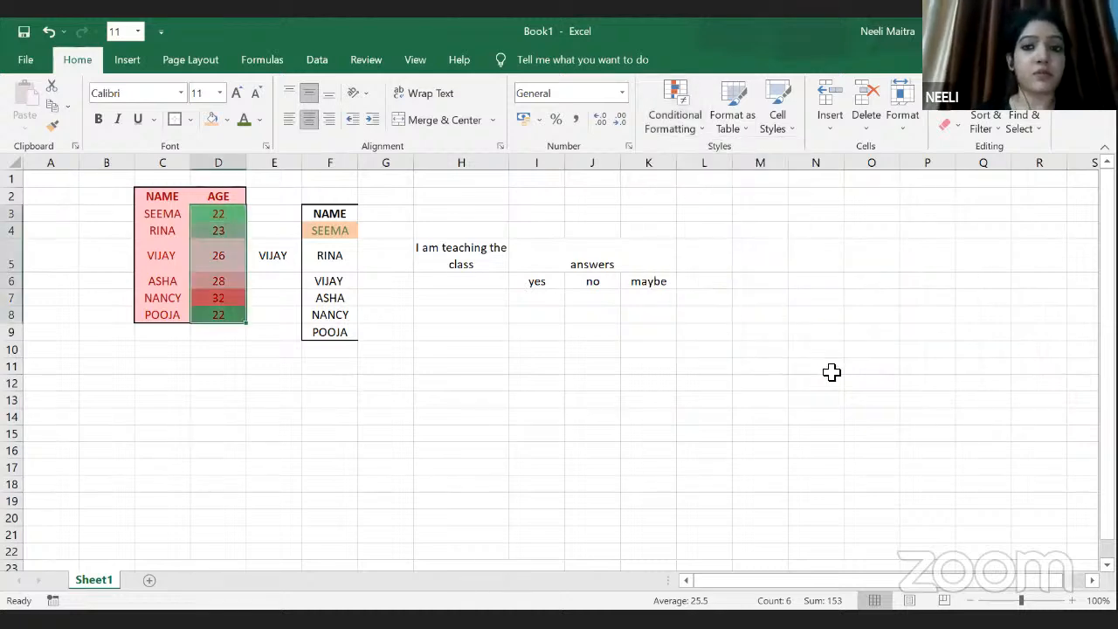
{"action": "left_click", "coordinate": [830, 372]}
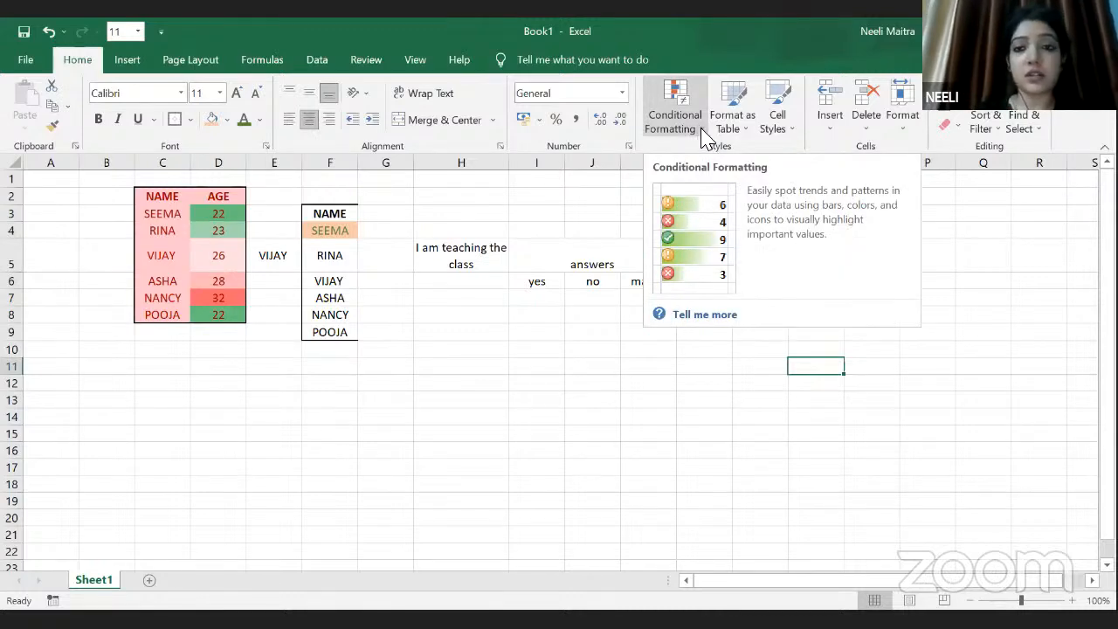
{"action": "left_click", "coordinate": [703, 138]}
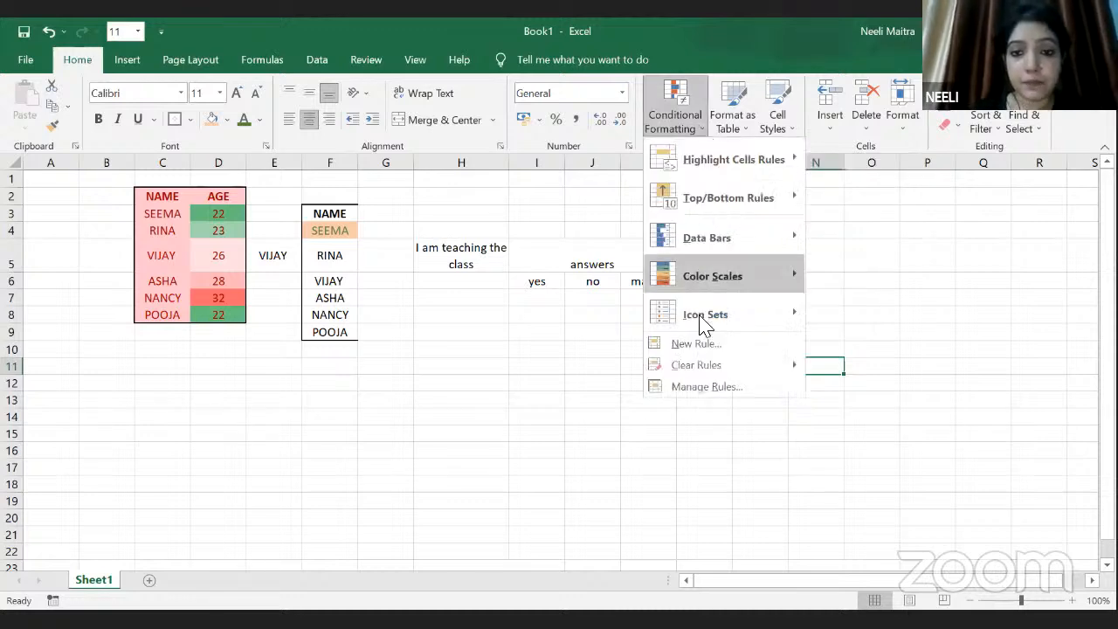
{"action": "mouse_move", "coordinate": [704, 325]}
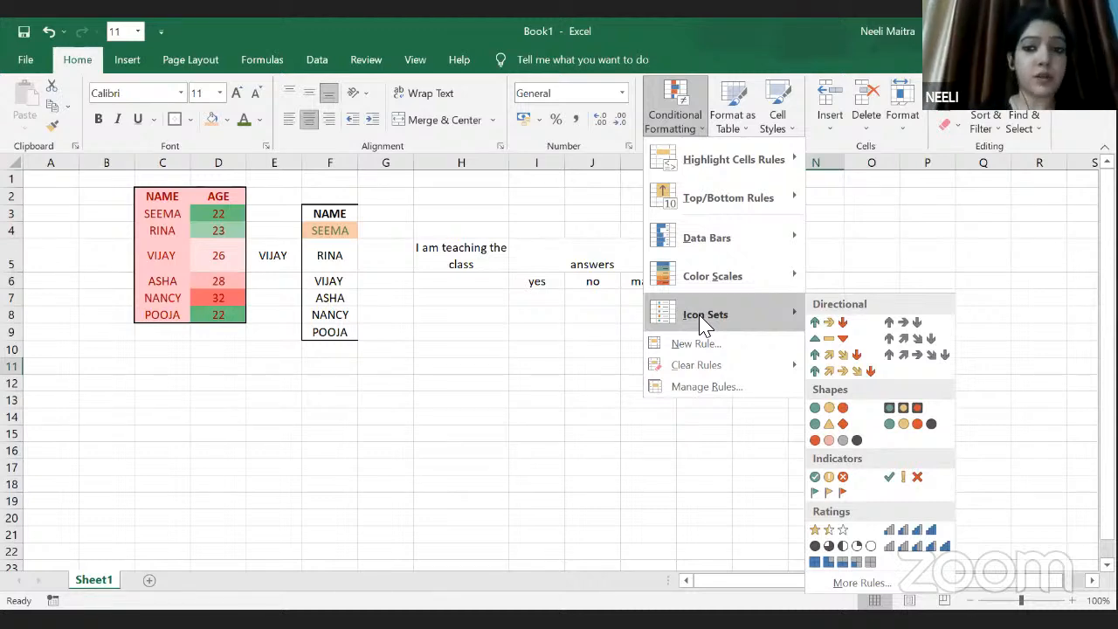
{"action": "left_click", "coordinate": [852, 222]}
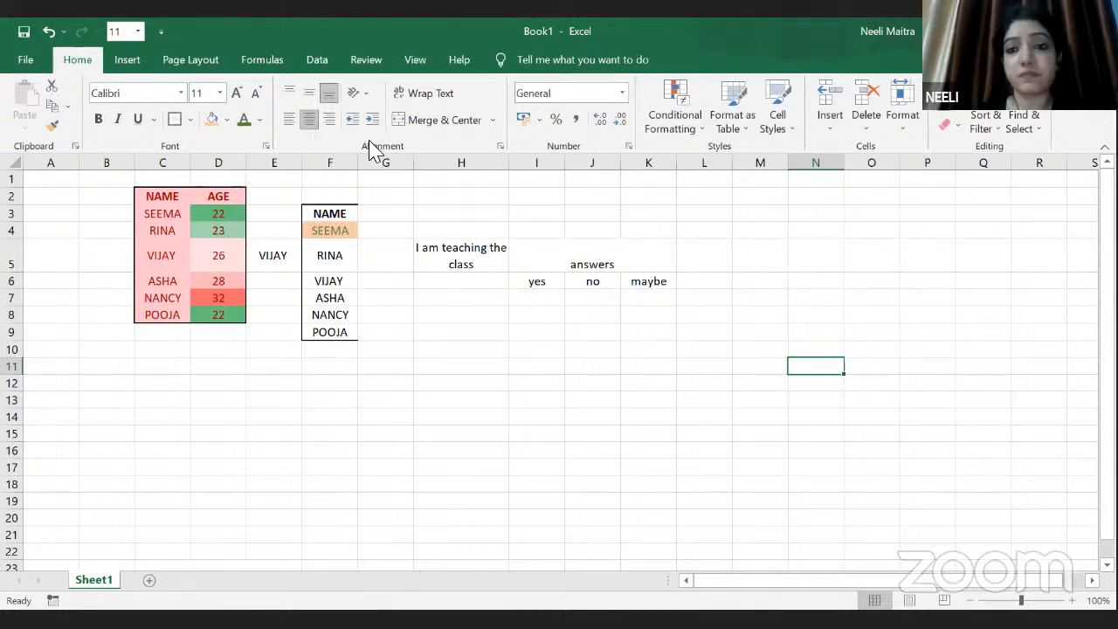
{"action": "left_click", "coordinate": [747, 137]}
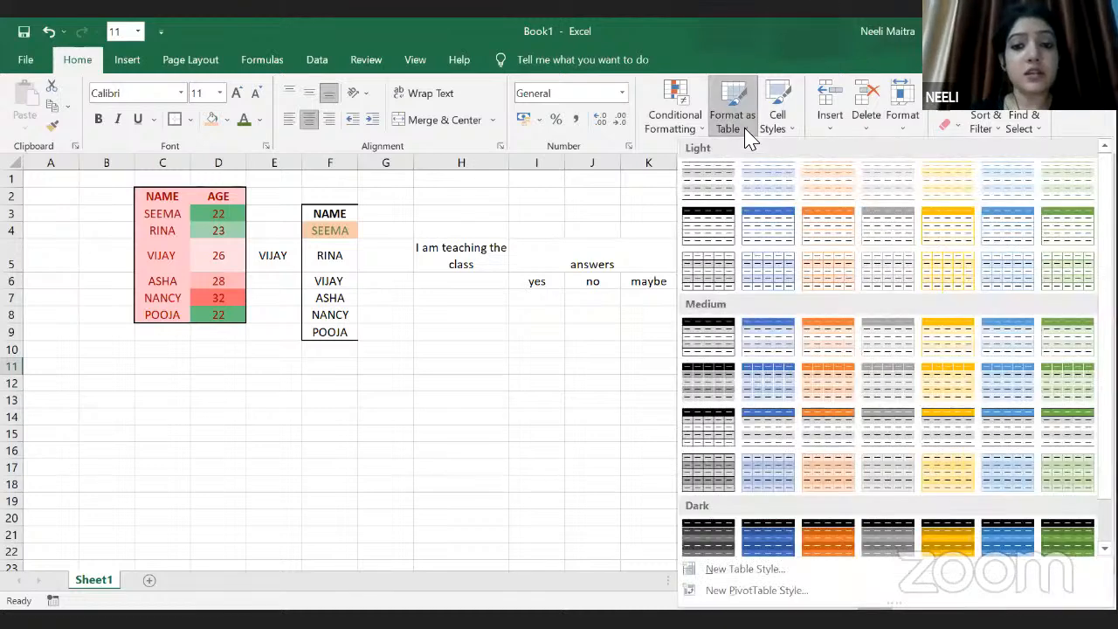
{"action": "left_click", "coordinate": [768, 232]}
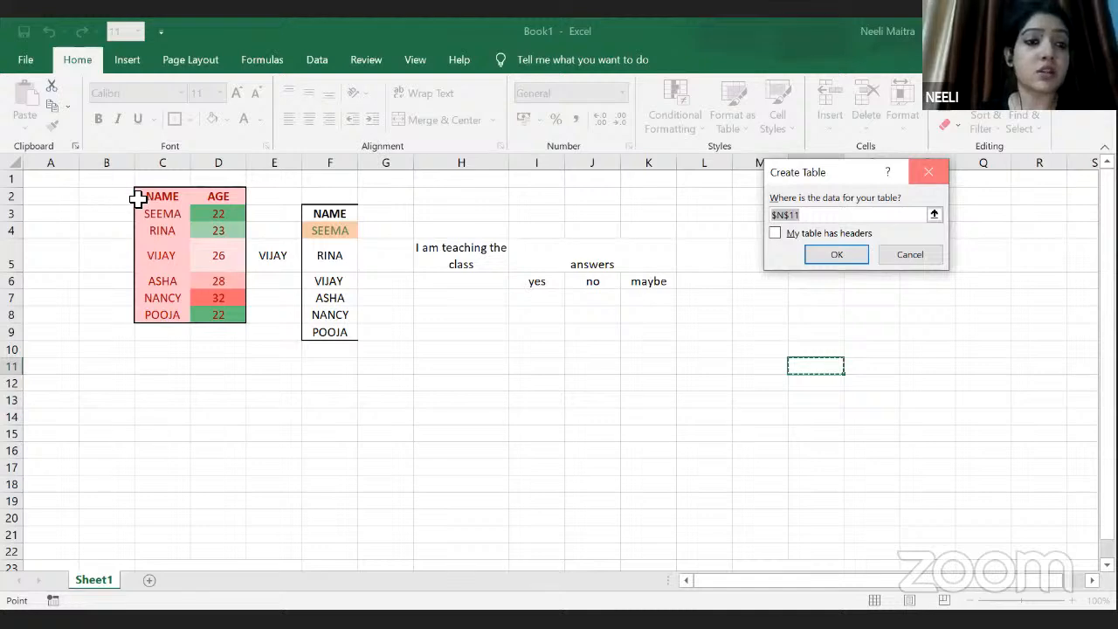
{"action": "key", "text": "Escape"}
Format the name and age range C2:D8 as a table with headers, using a light table style
{"action": "left_click_drag", "start_coordinate": [162, 195], "coordinate": [230, 320]}
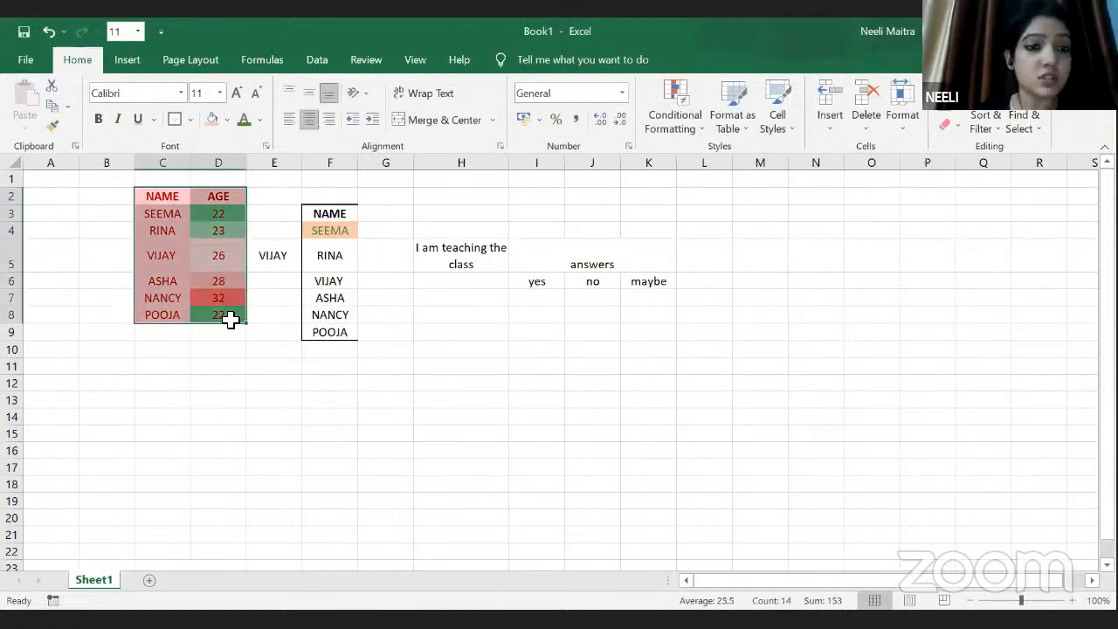
{"action": "left_click", "coordinate": [748, 131]}
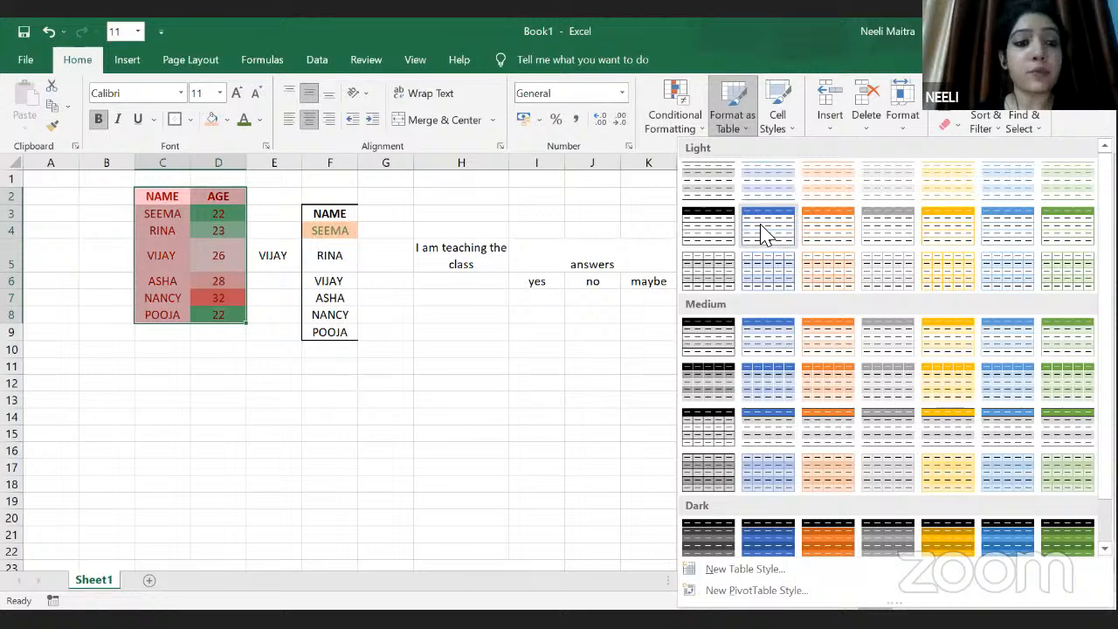
{"action": "left_click", "coordinate": [763, 234]}
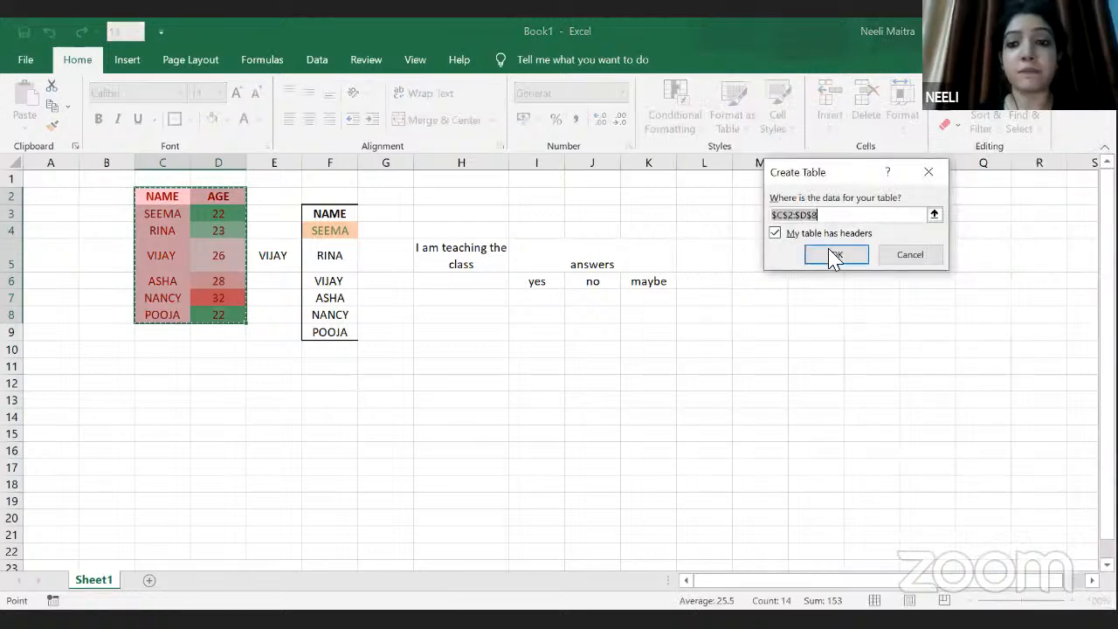
{"action": "left_click", "coordinate": [829, 253]}
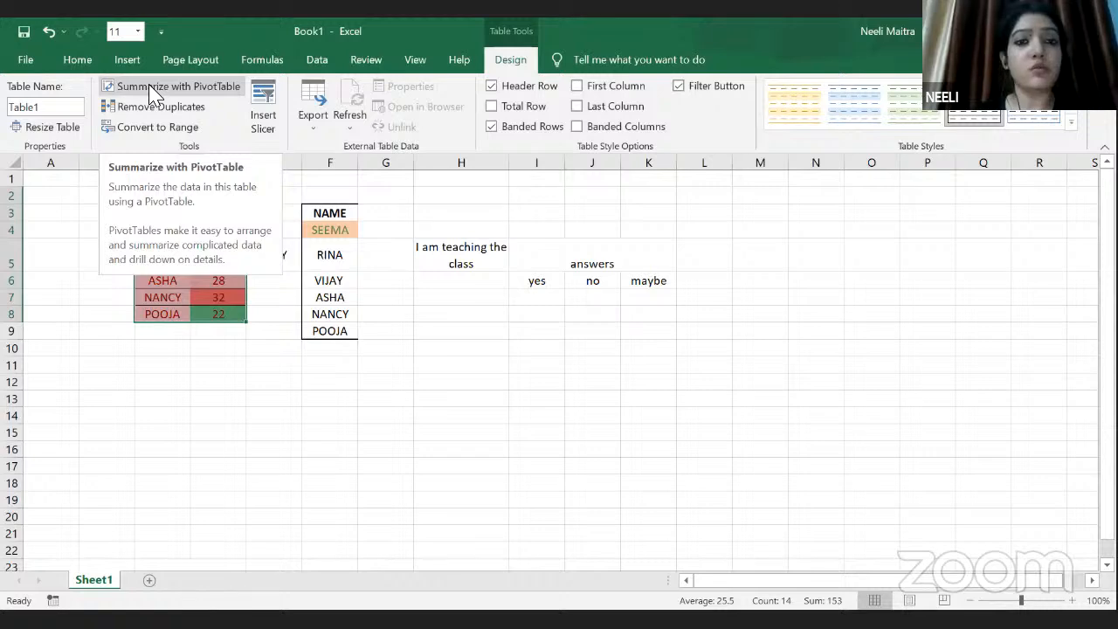
{"action": "left_click", "coordinate": [79, 61]}
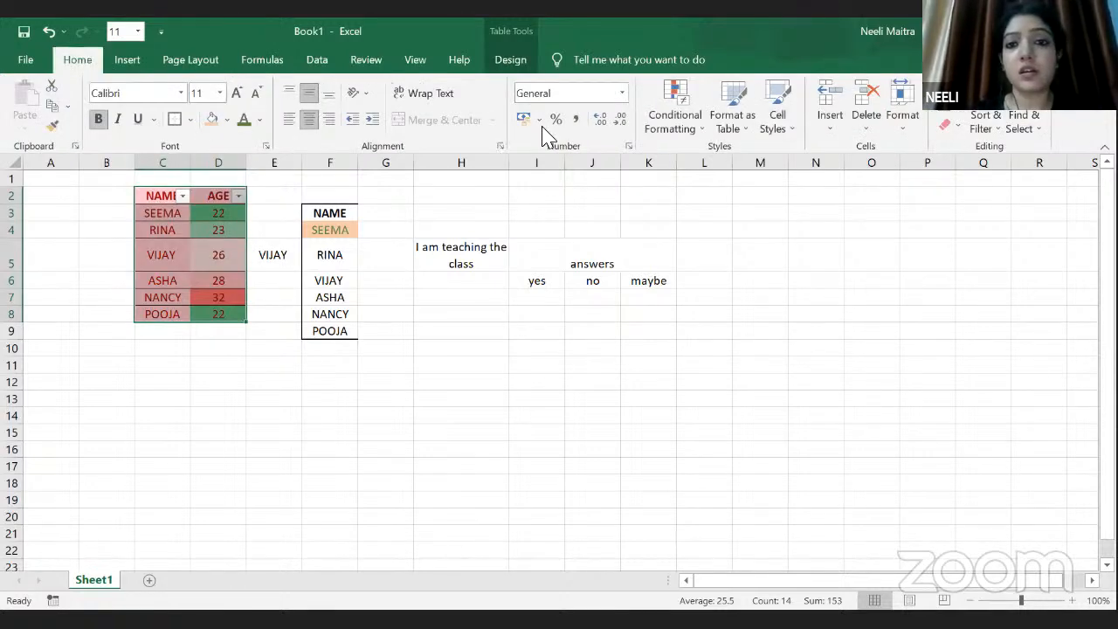
{"action": "left_click", "coordinate": [751, 133]}
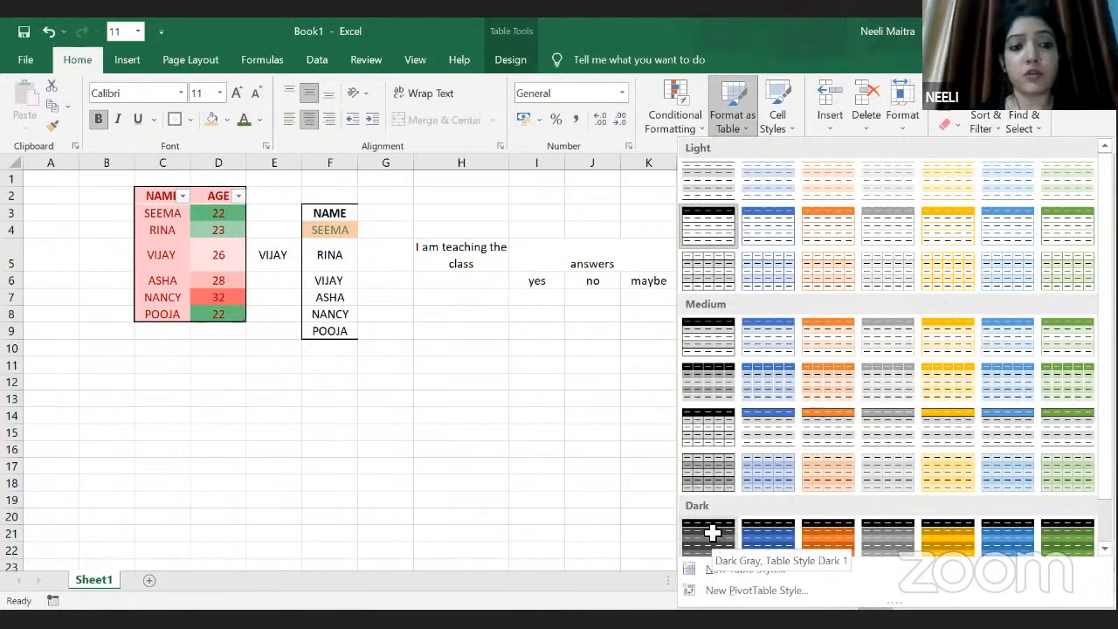
{"action": "left_click", "coordinate": [739, 127]}
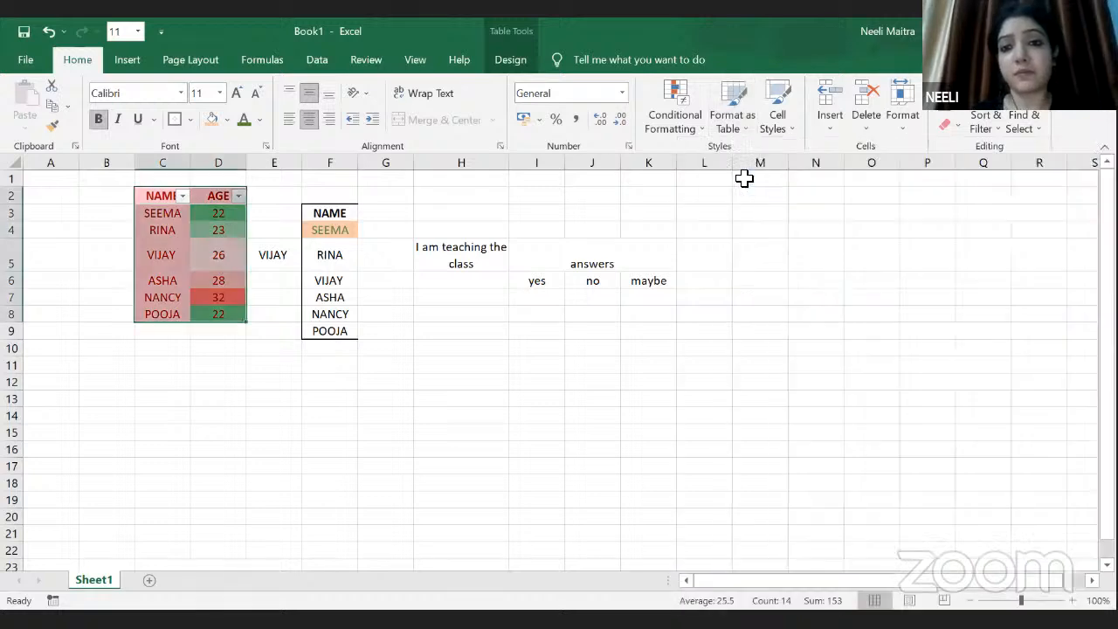
{"action": "left_click", "coordinate": [791, 128]}
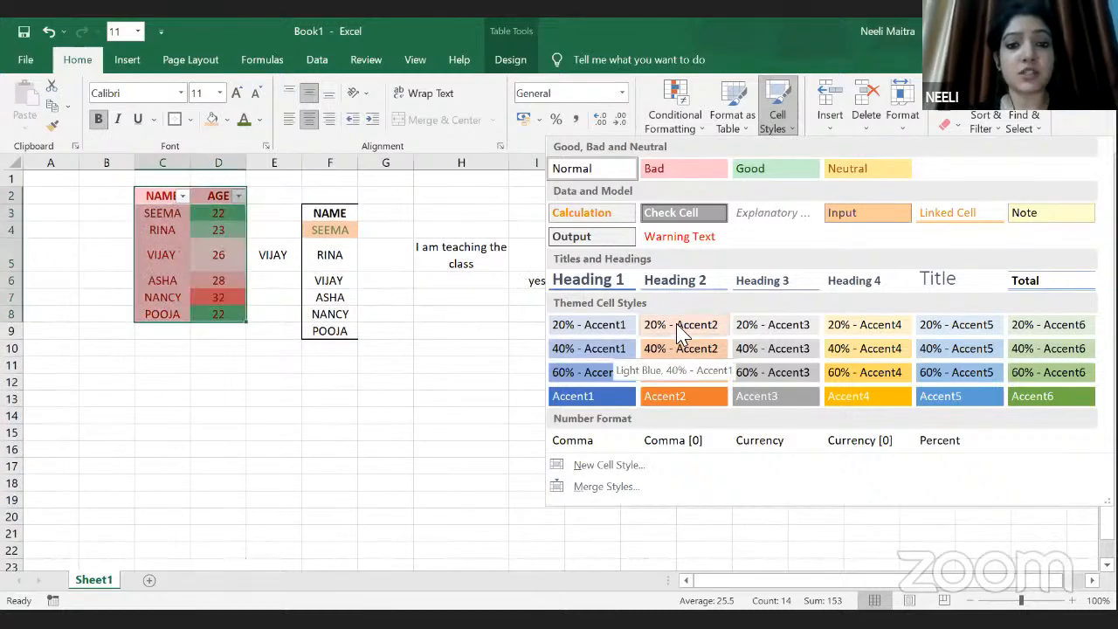
{"action": "left_click", "coordinate": [953, 396]}
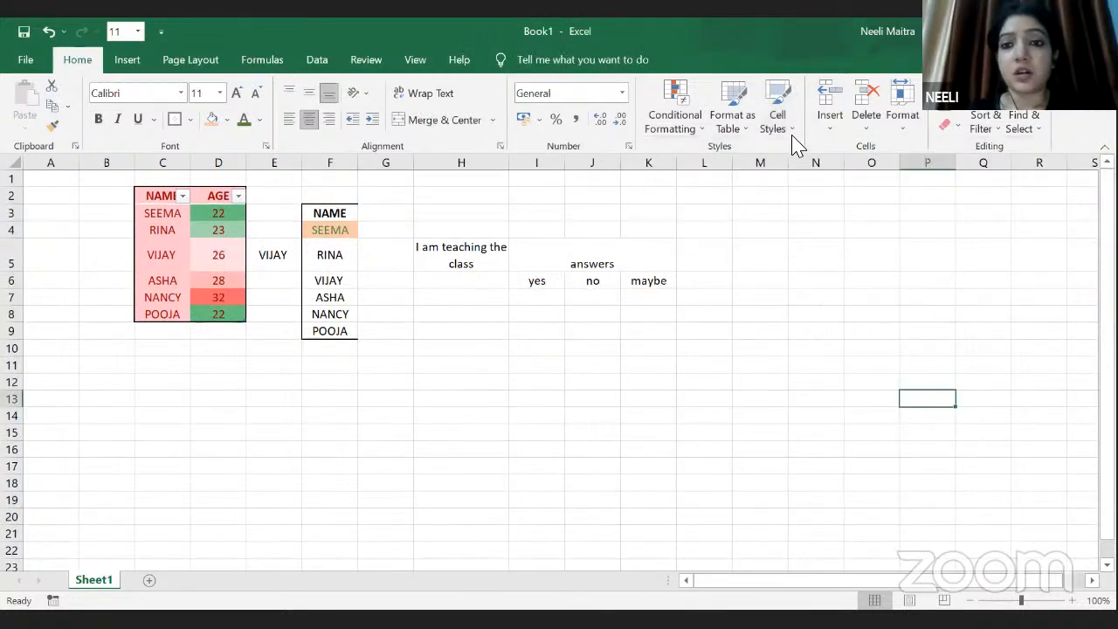
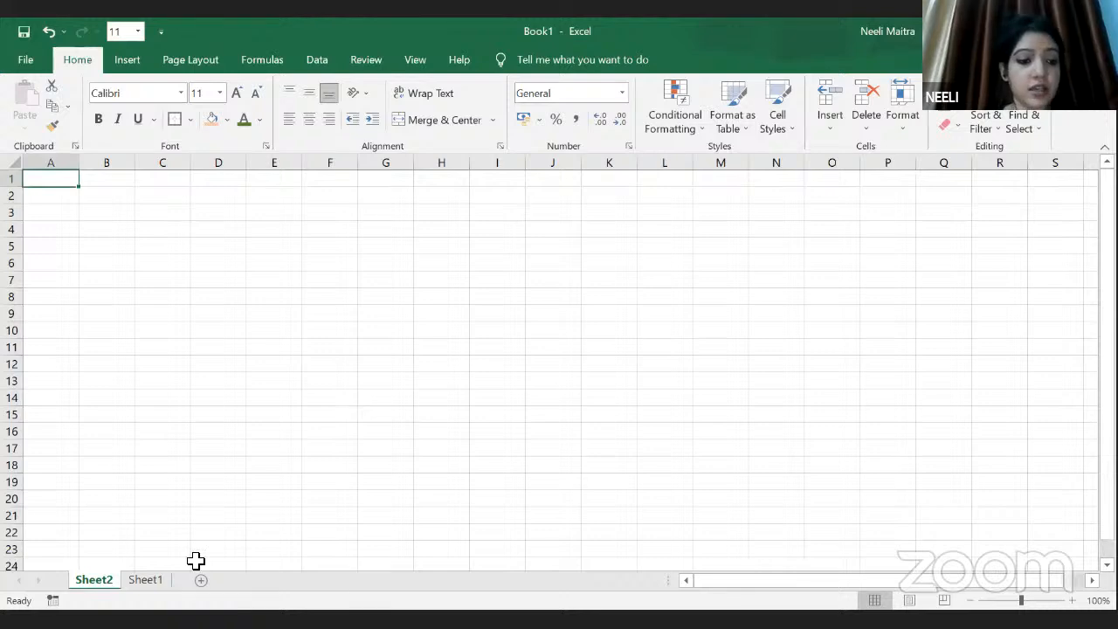
Compare the blank Sheet2 with Sheet1 and return to Sheet1
{"action": "left_click", "coordinate": [193, 566]}
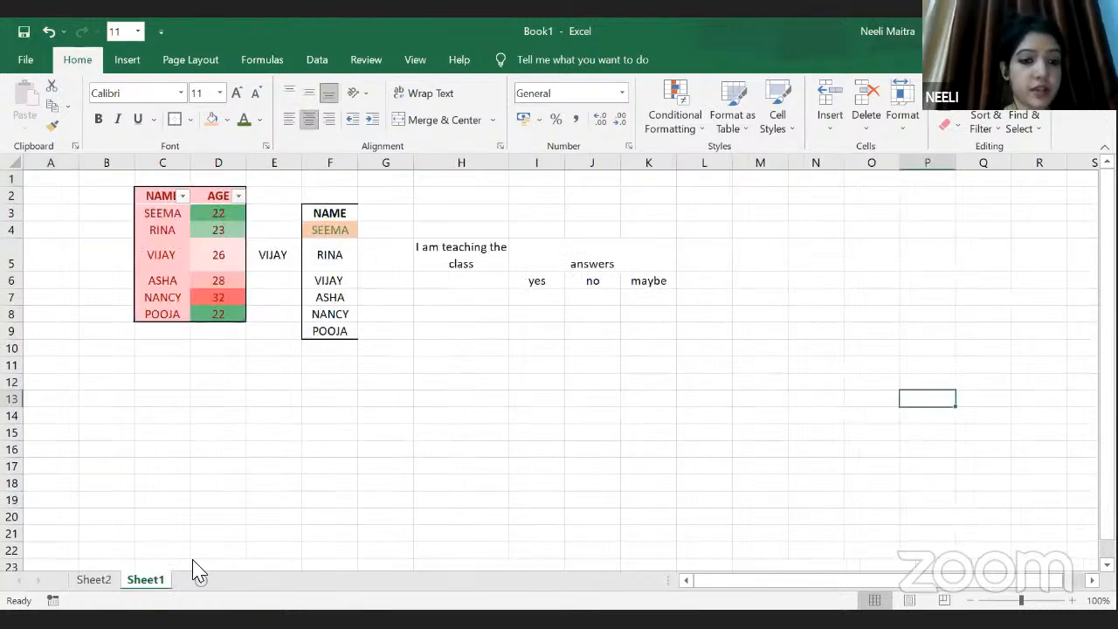
{"action": "left_click", "coordinate": [97, 581]}
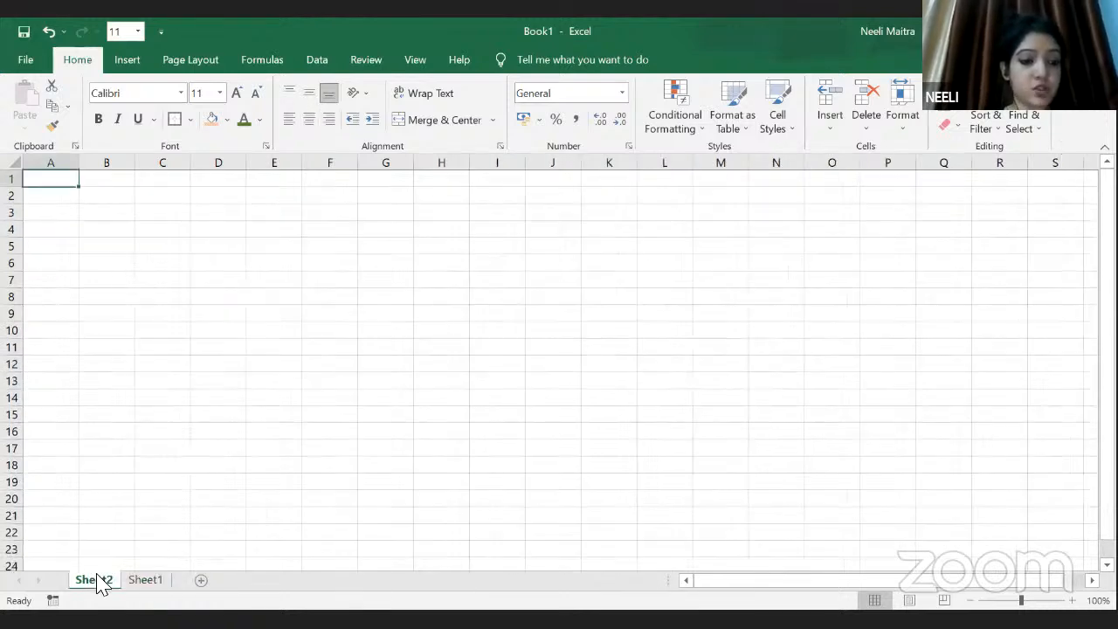
{"action": "left_click", "coordinate": [145, 580]}
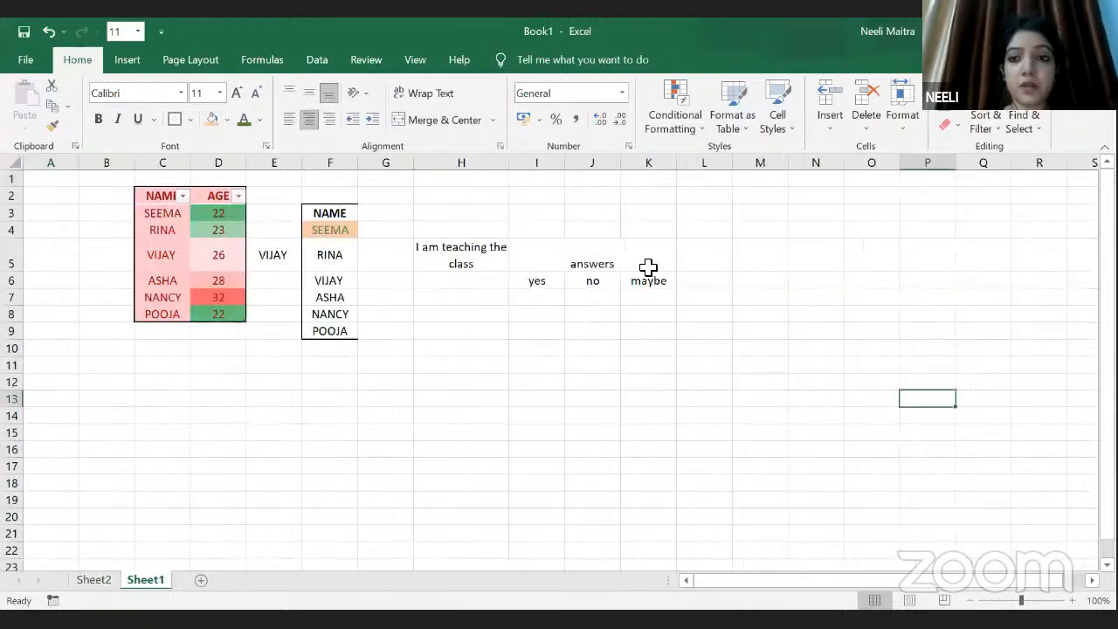
Examine the commands for inserting, deleting and formatting cells, the conditional formatting options and the AutoSum functions
{"action": "left_click", "coordinate": [829, 127]}
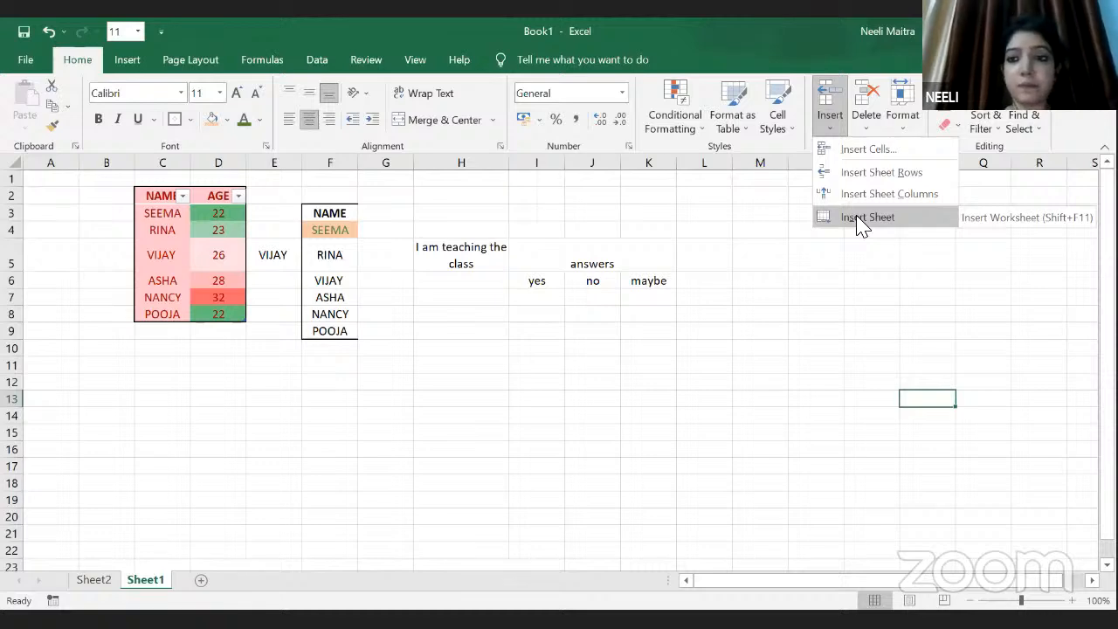
{"action": "left_click", "coordinate": [865, 140]}
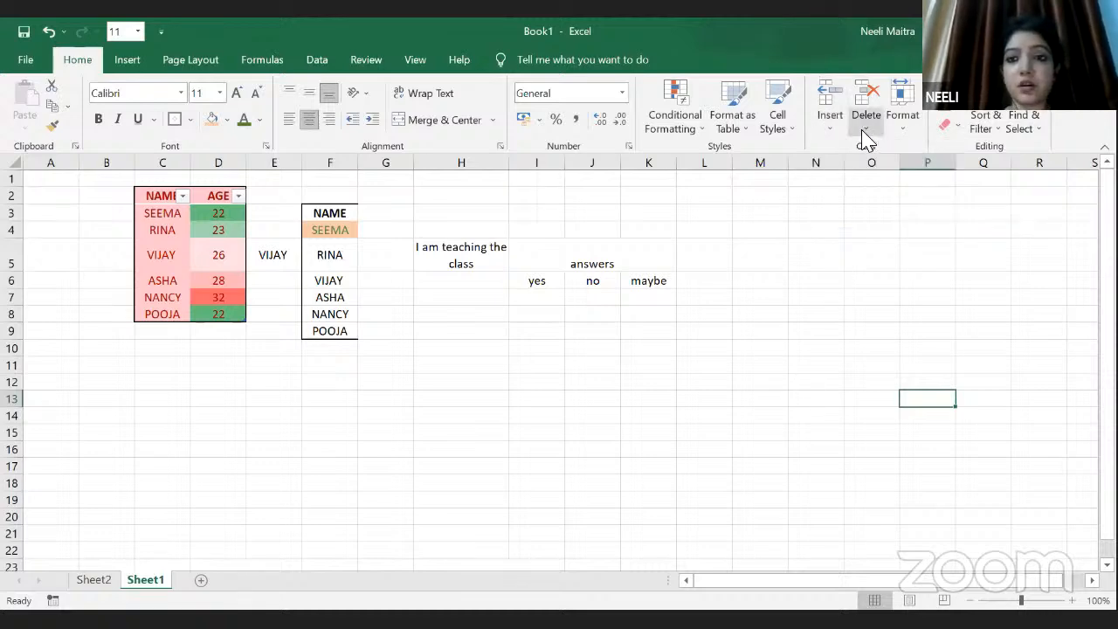
{"action": "left_click", "coordinate": [865, 135]}
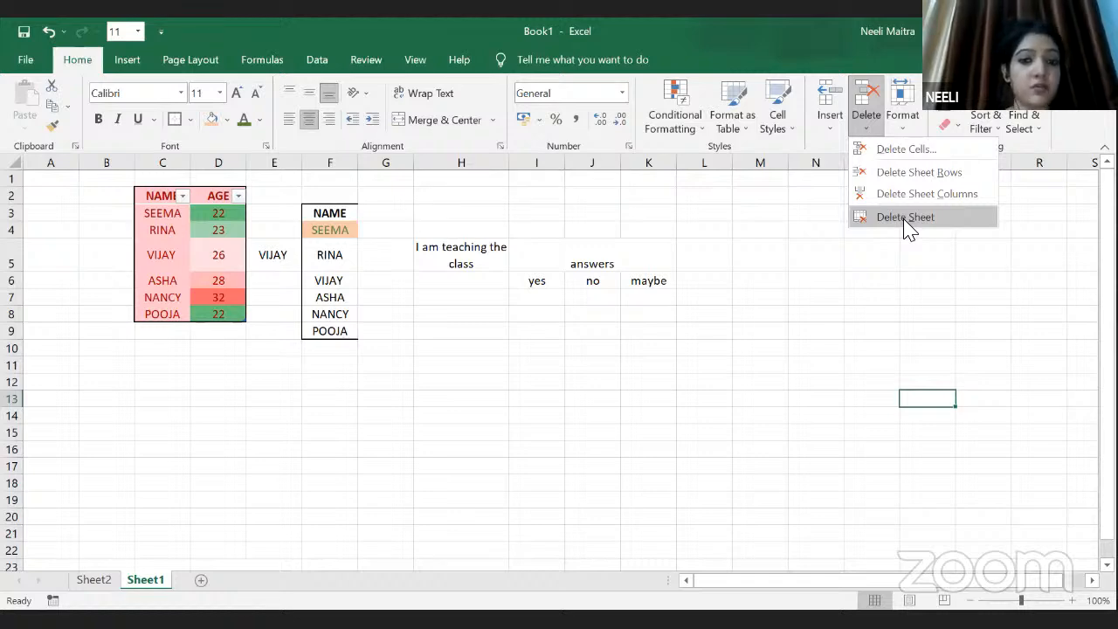
{"action": "left_click", "coordinate": [903, 132]}
{"action": "left_click", "coordinate": [904, 138]}
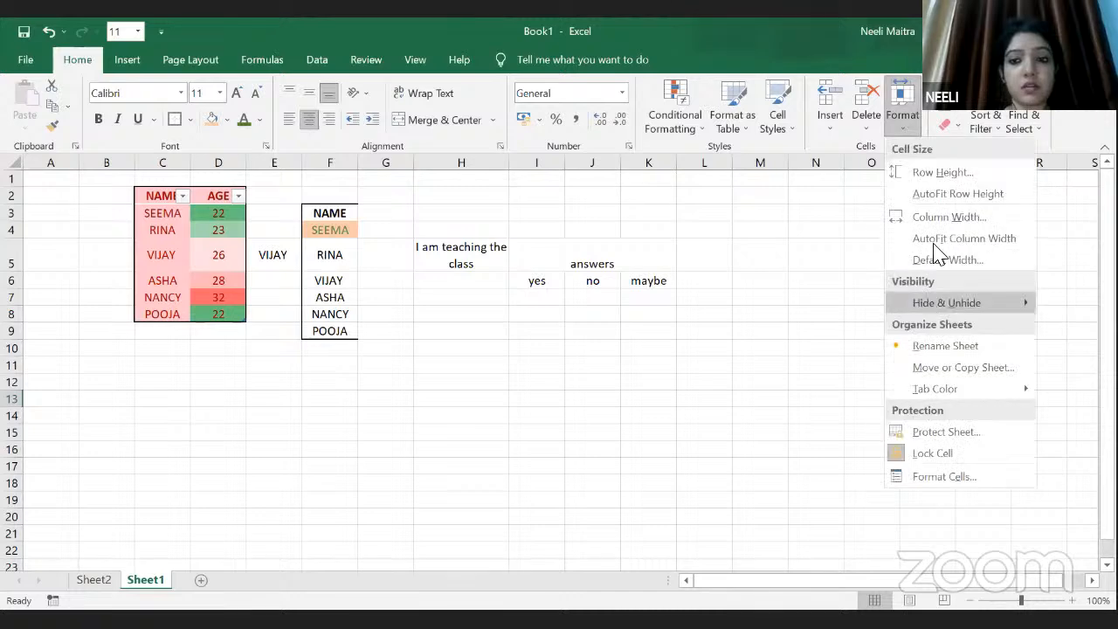
{"action": "mouse_move", "coordinate": [947, 302]}
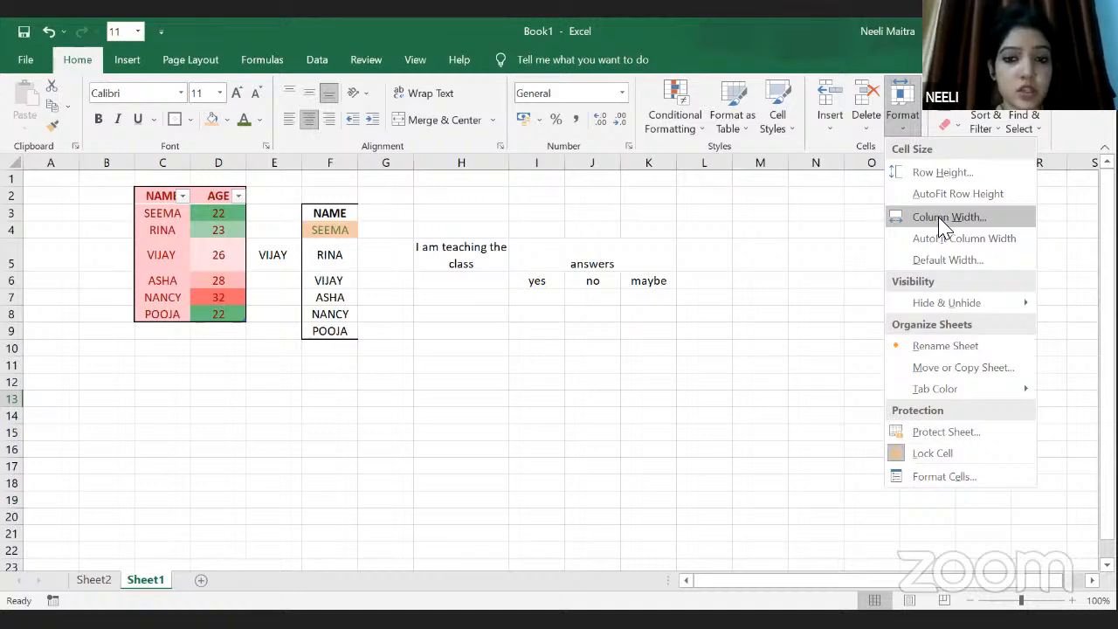
{"action": "left_click", "coordinate": [653, 198]}
{"action": "left_click", "coordinate": [653, 195]}
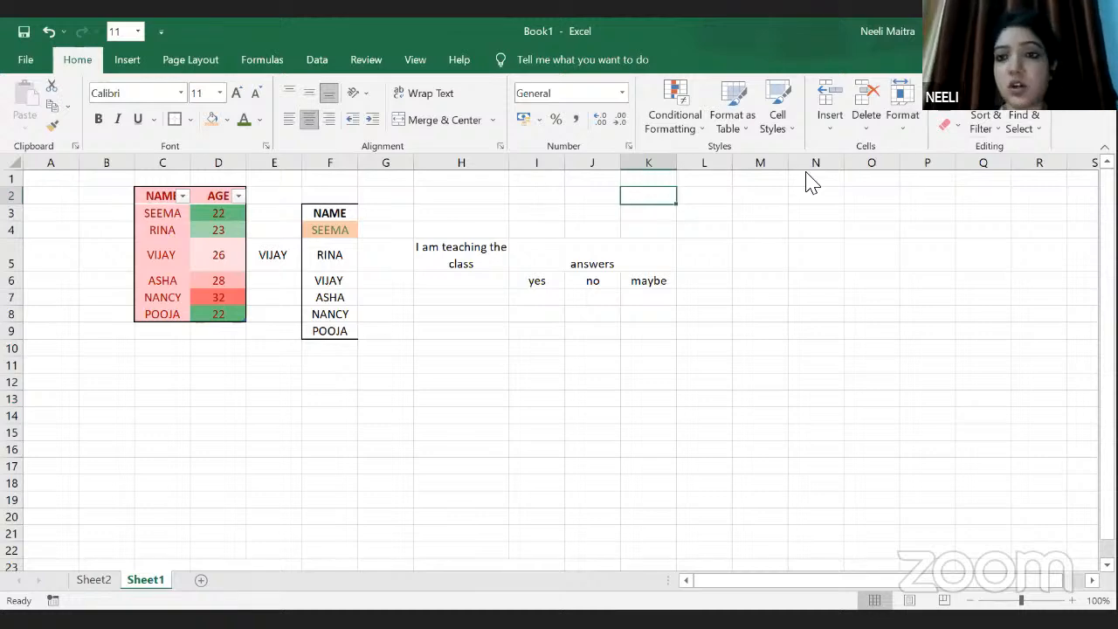
{"action": "left_click", "coordinate": [903, 132]}
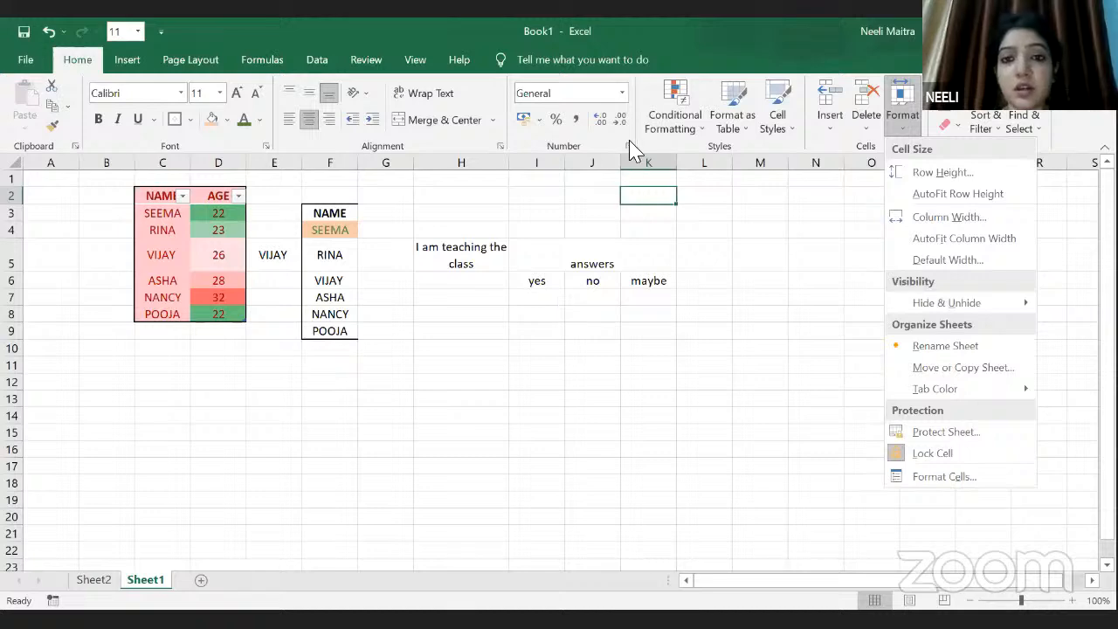
{"action": "left_click", "coordinate": [680, 123]}
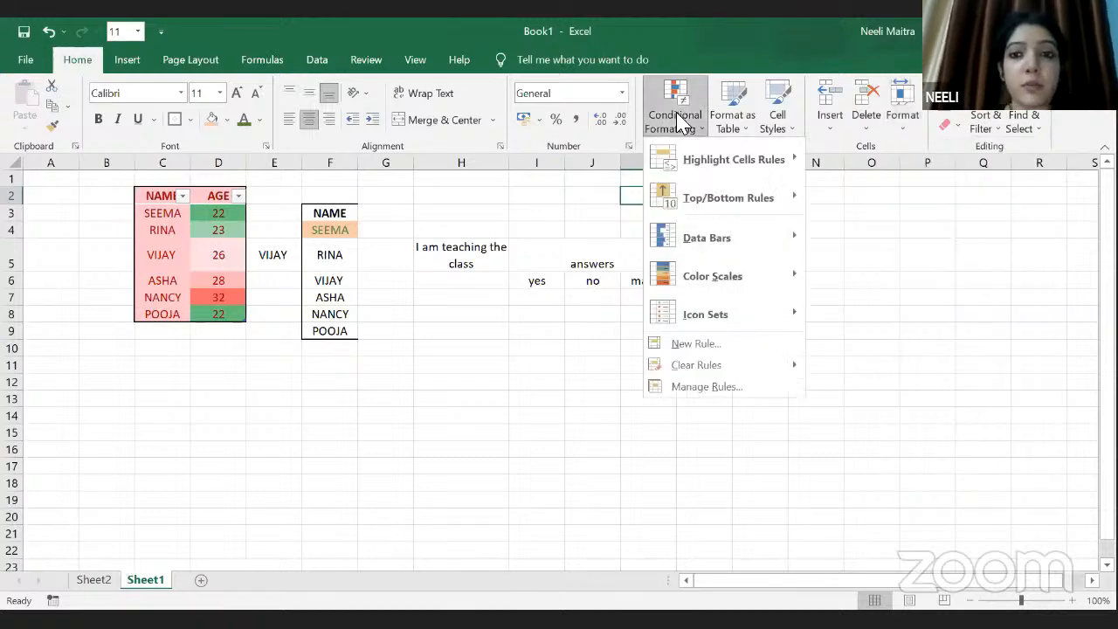
{"action": "left_click", "coordinate": [893, 332]}
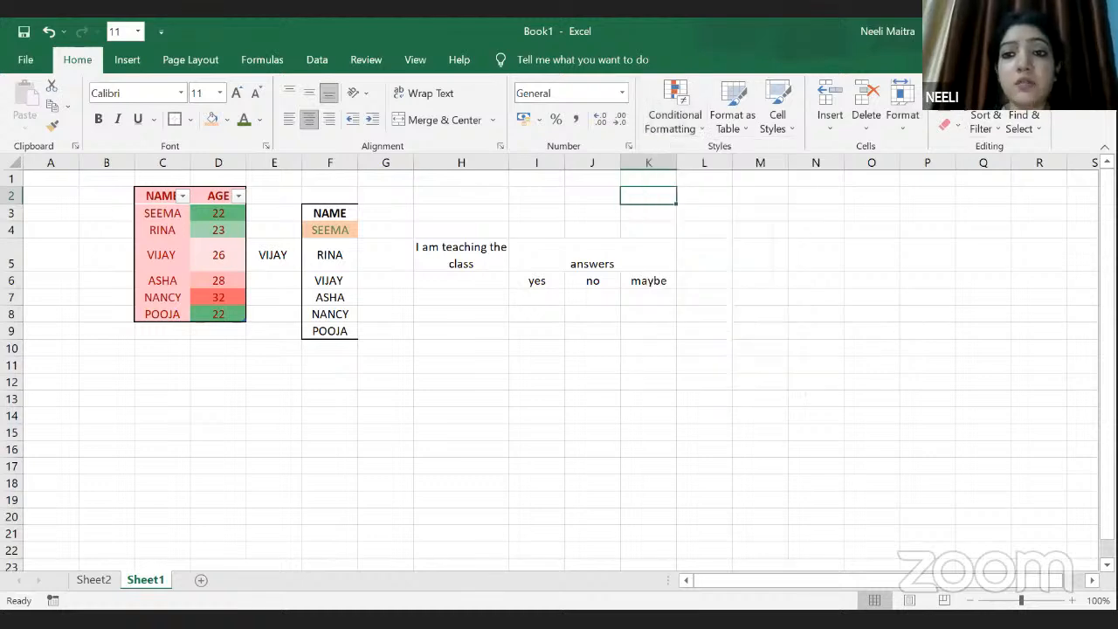
{"action": "left_click", "coordinate": [955, 93]}
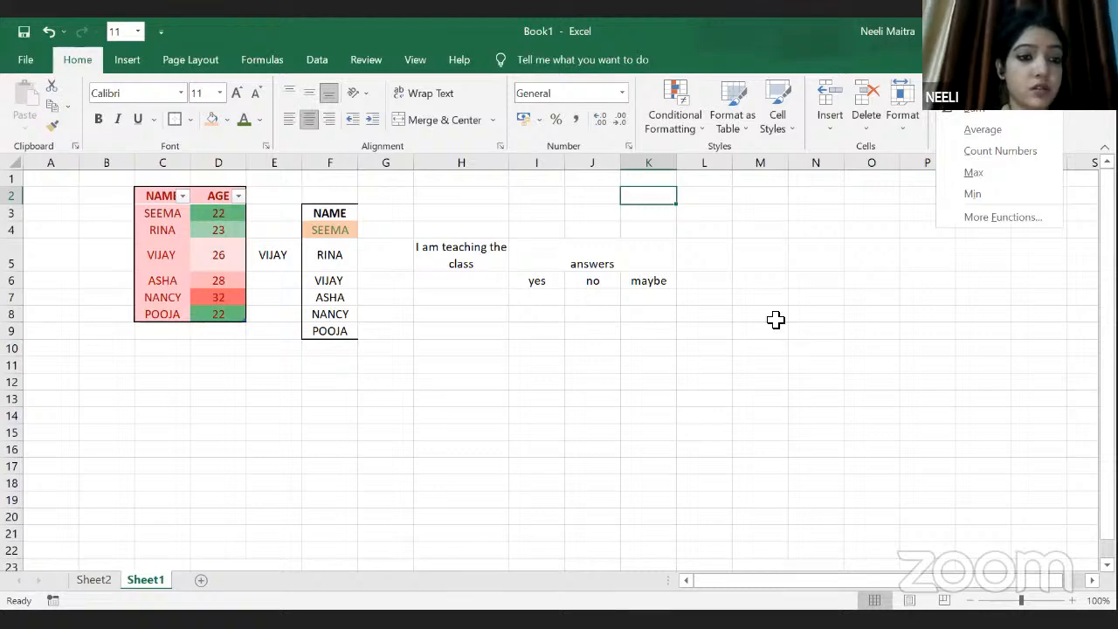
Total the ages in D3:D8 in cell D9 below the table with =sum(Table1[AGE])
{"action": "left_click", "coordinate": [214, 337]}
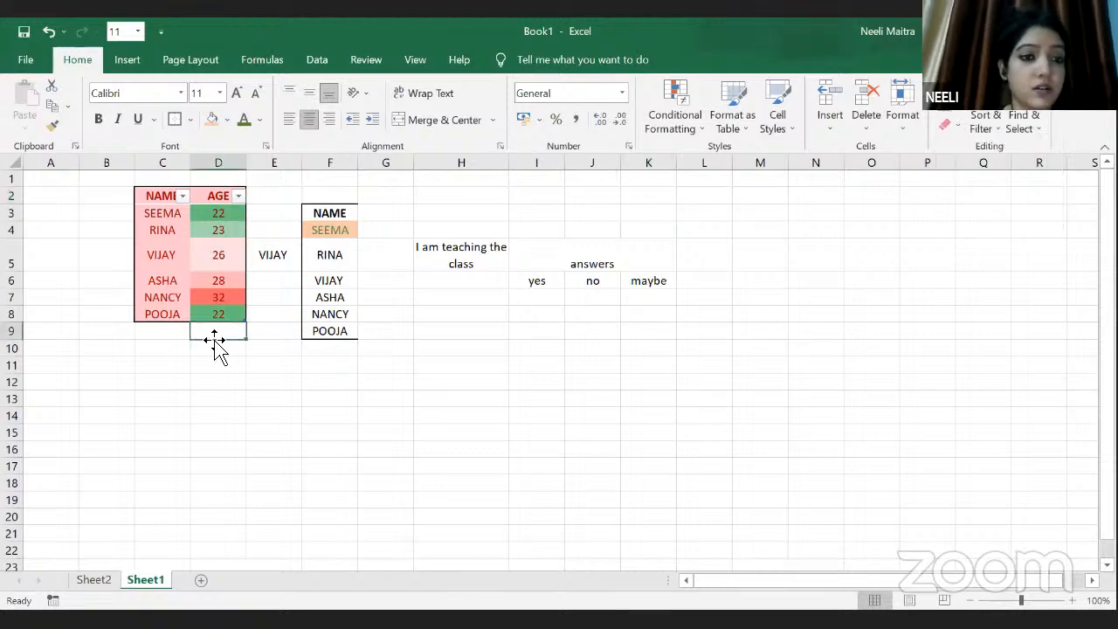
{"action": "type", "text": "=s"}
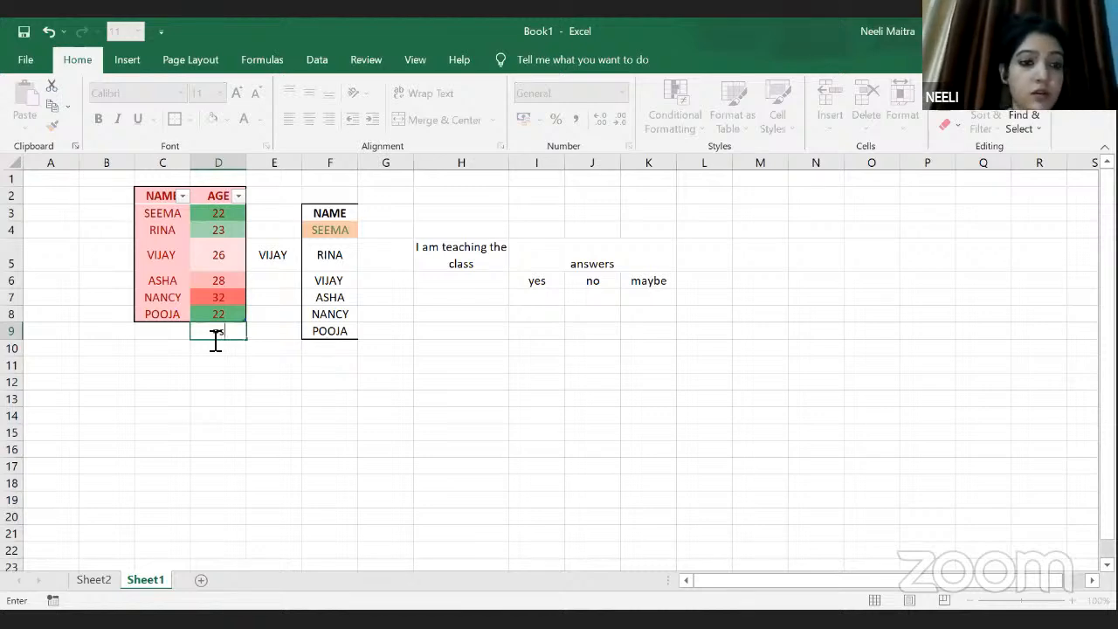
{"action": "type", "text": "um"}
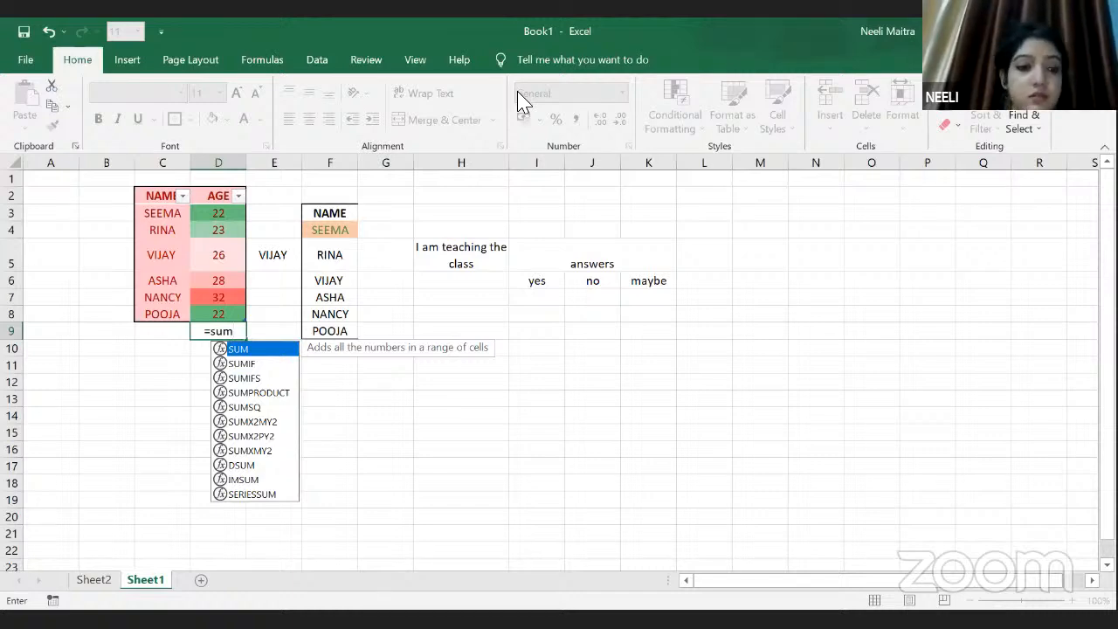
{"action": "type", "text": "("}
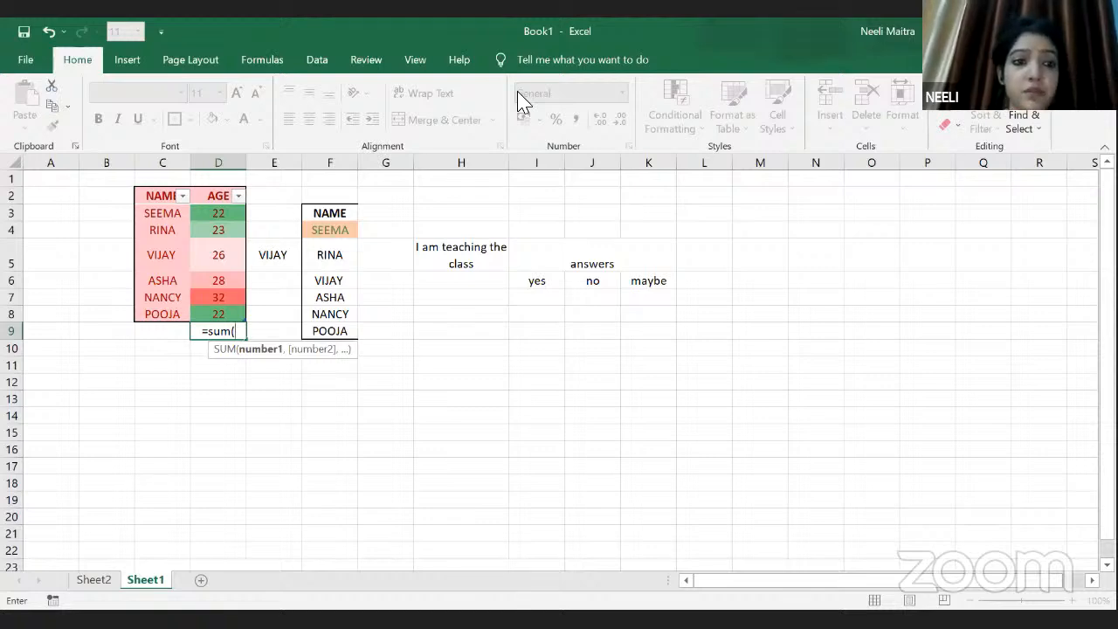
{"action": "left_click", "coordinate": [224, 217]}
{"action": "left_click_drag", "start_coordinate": [222, 229], "coordinate": [223, 316]}
{"action": "type", "text": ")"}
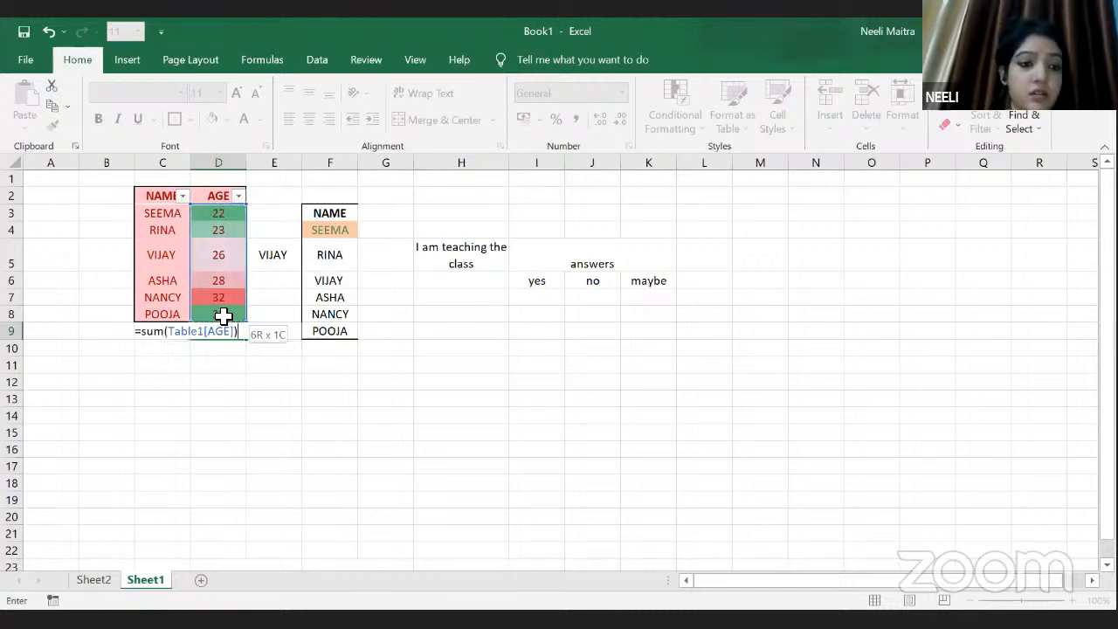
{"action": "key", "text": "Return"}
{"action": "left_click", "coordinate": [218, 465]}
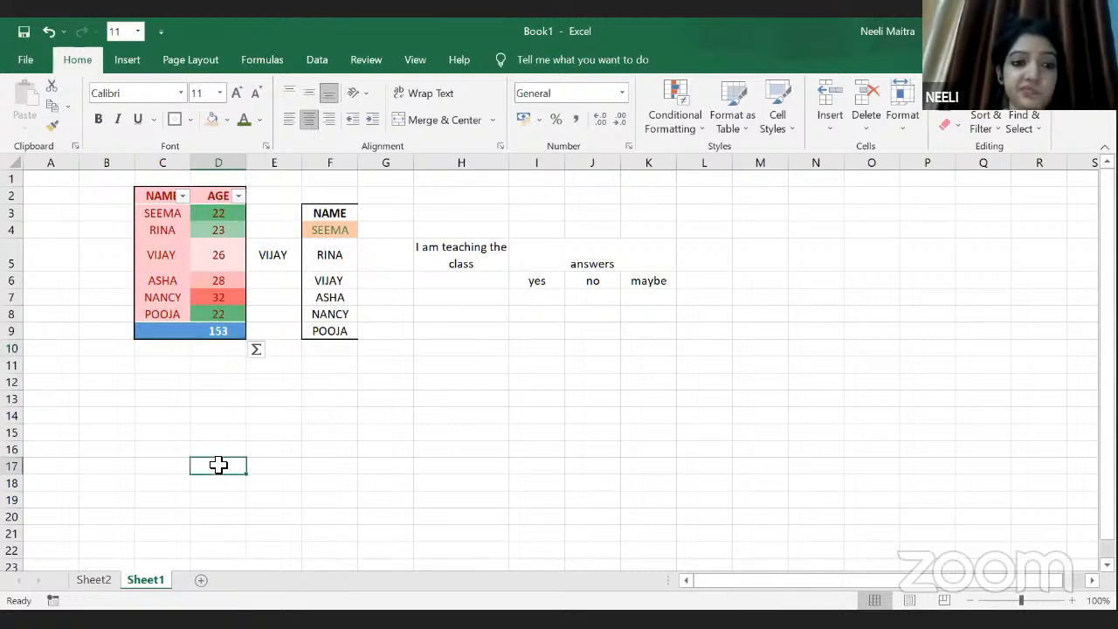
Review the summed ages in D3:D8 and clear the total formula from D9
{"action": "left_click", "coordinate": [234, 333]}
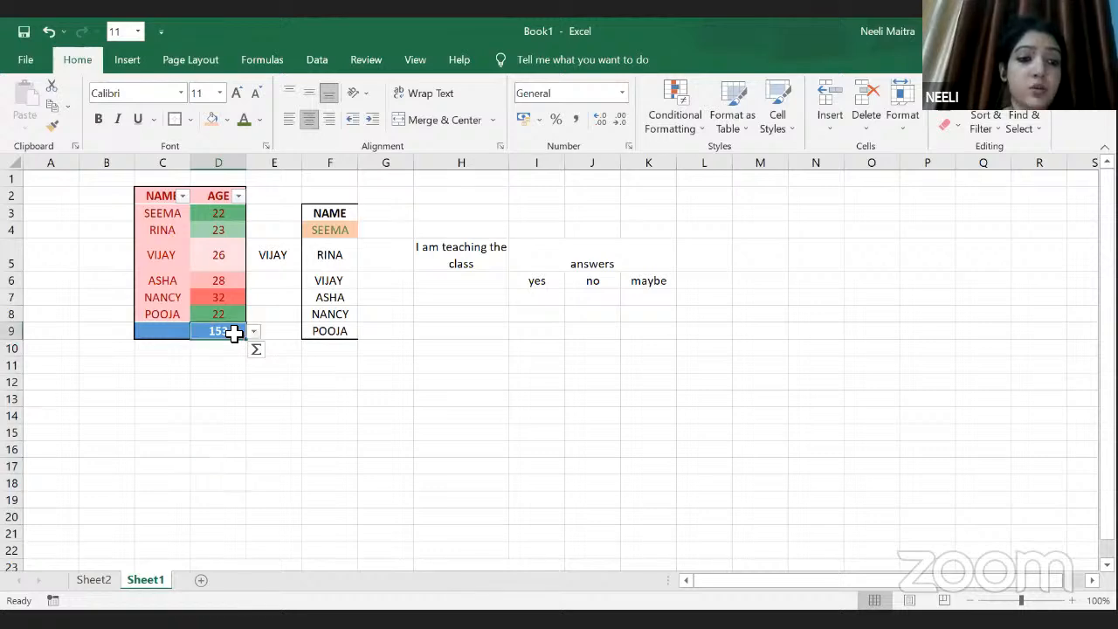
{"action": "left_click", "coordinate": [234, 214]}
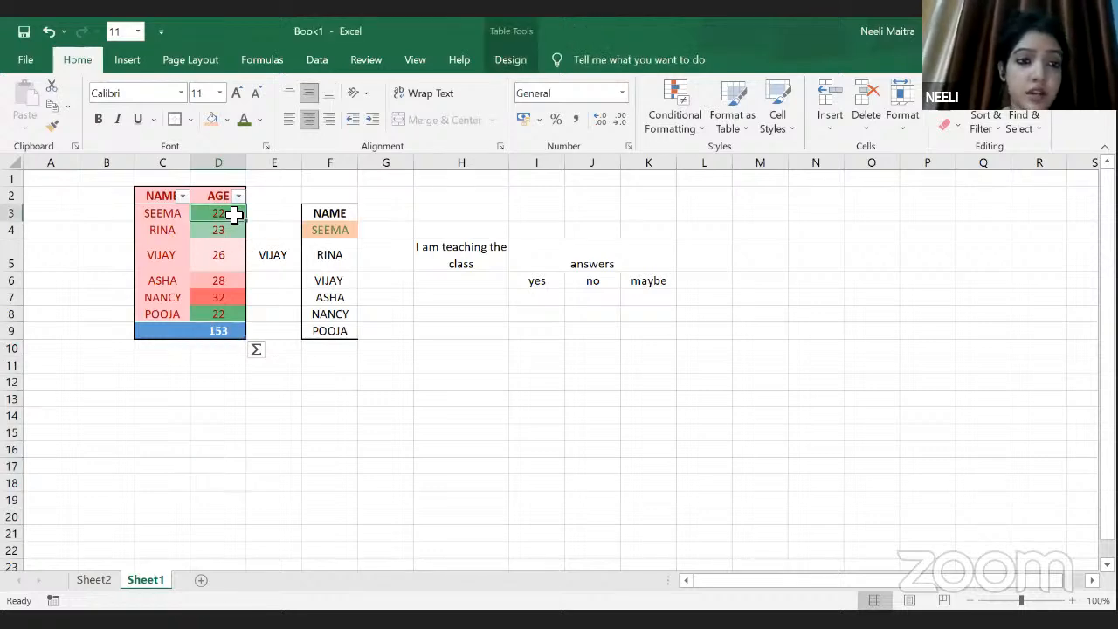
{"action": "left_click_drag", "start_coordinate": [234, 214], "coordinate": [230, 322]}
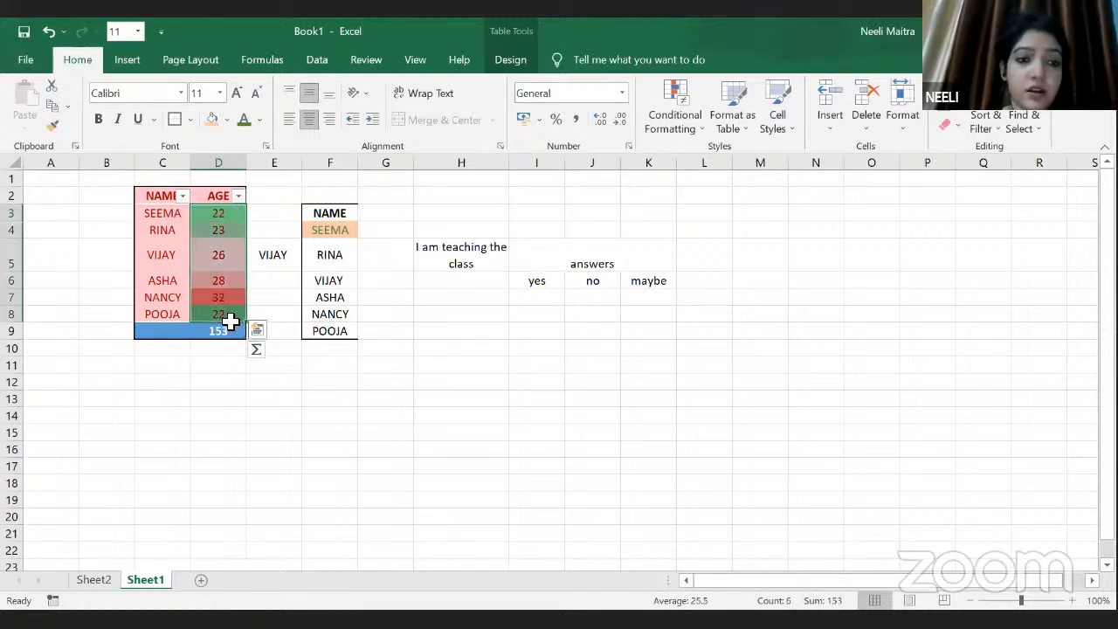
{"action": "left_click", "coordinate": [234, 414]}
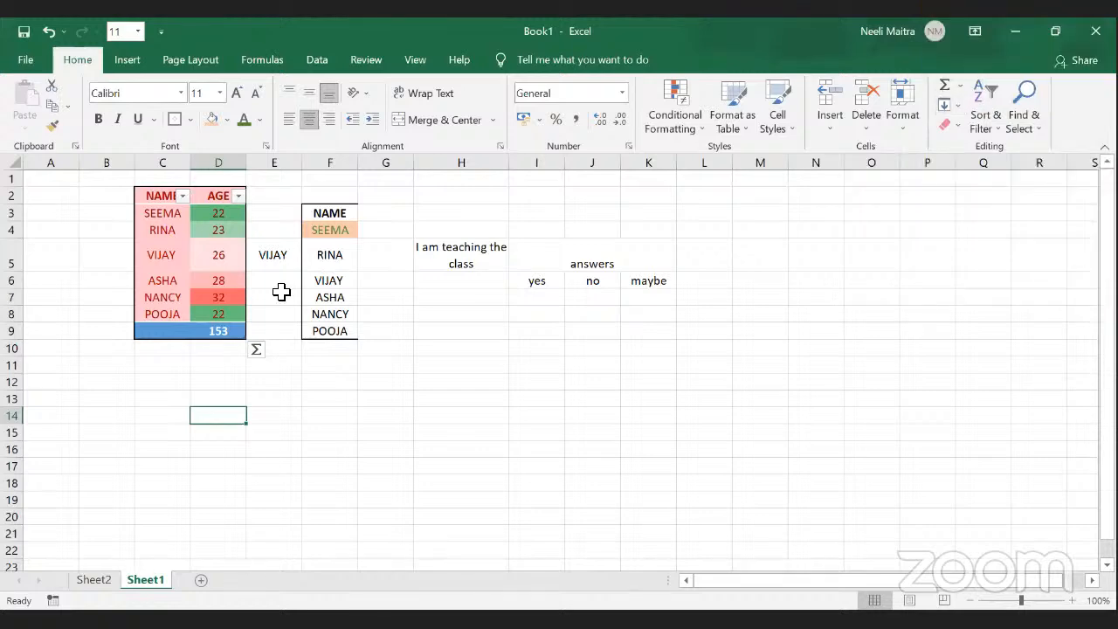
{"action": "double_click", "coordinate": [225, 331]}
{"action": "left_click", "coordinate": [206, 469]}
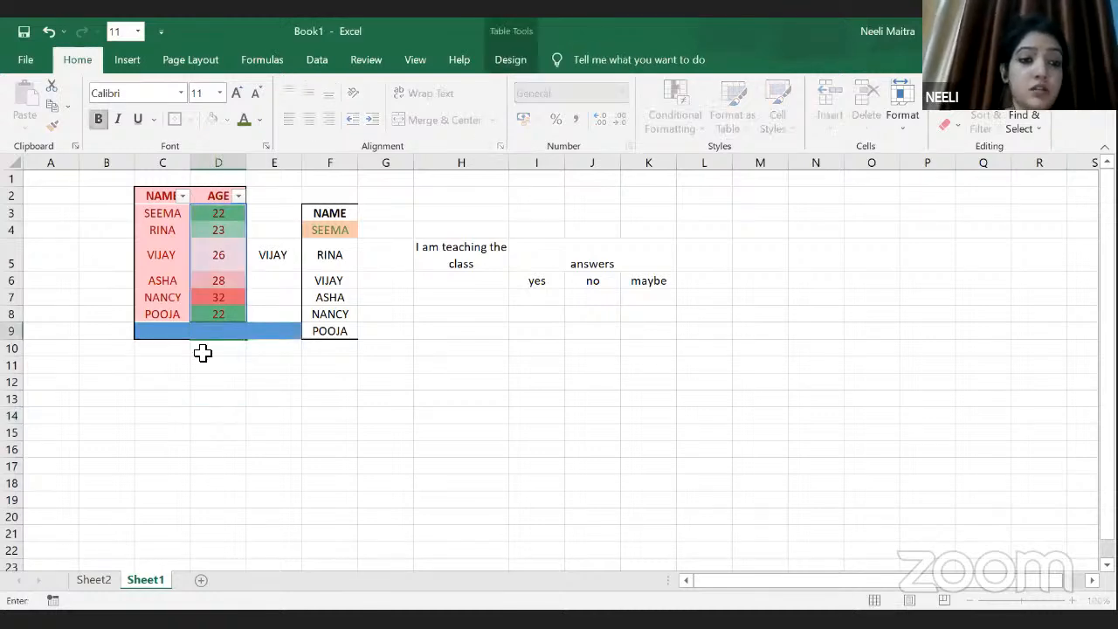
Enter a SUM formula over the AGE column in D9, picking SUM from the function suggestions and D3:D8 as its range
{"action": "left_click", "coordinate": [208, 333]}
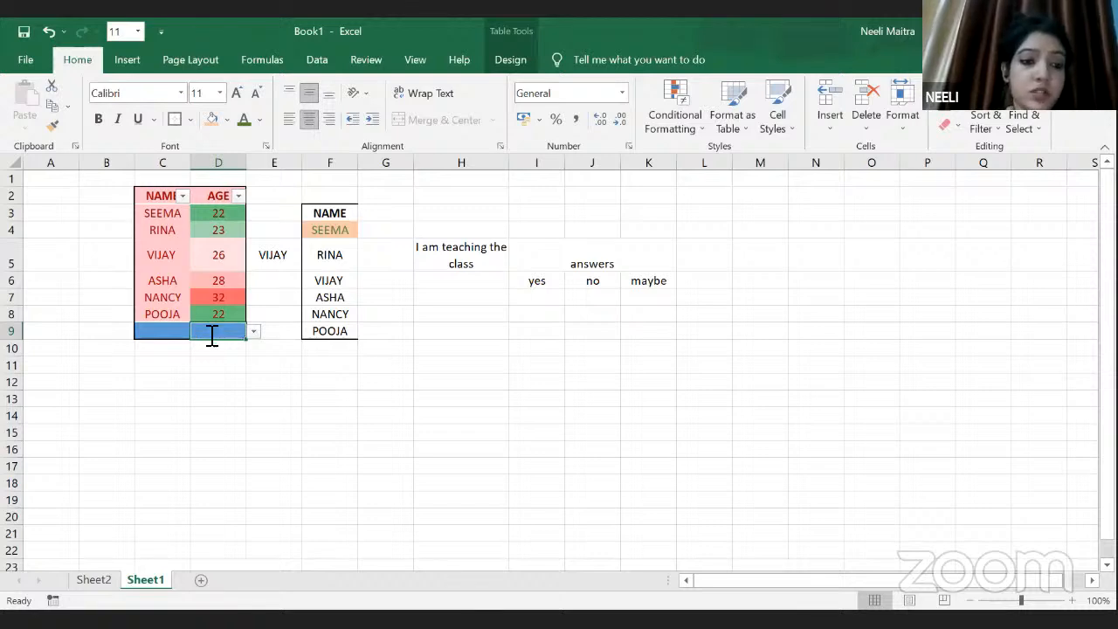
{"action": "type", "text": "="}
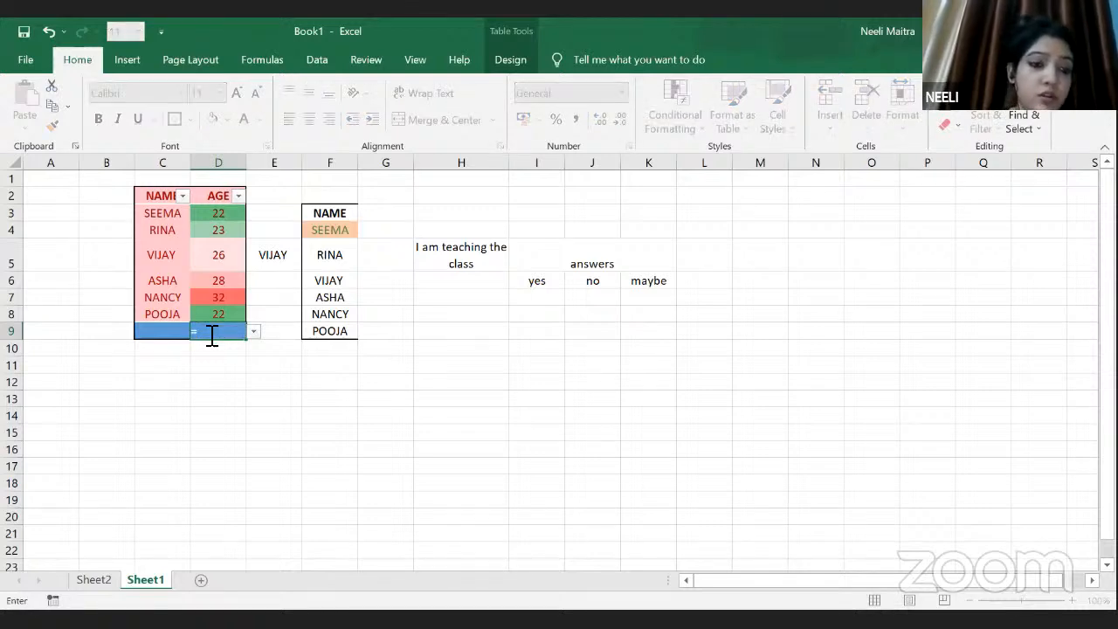
{"action": "type", "text": "s"}
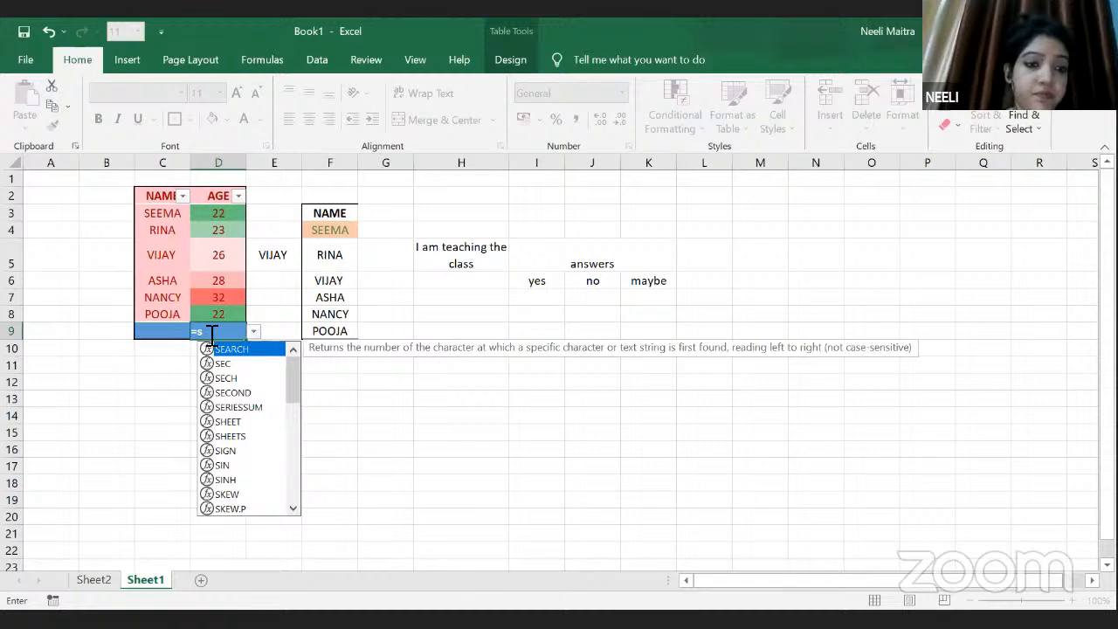
{"action": "type", "text": "u"}
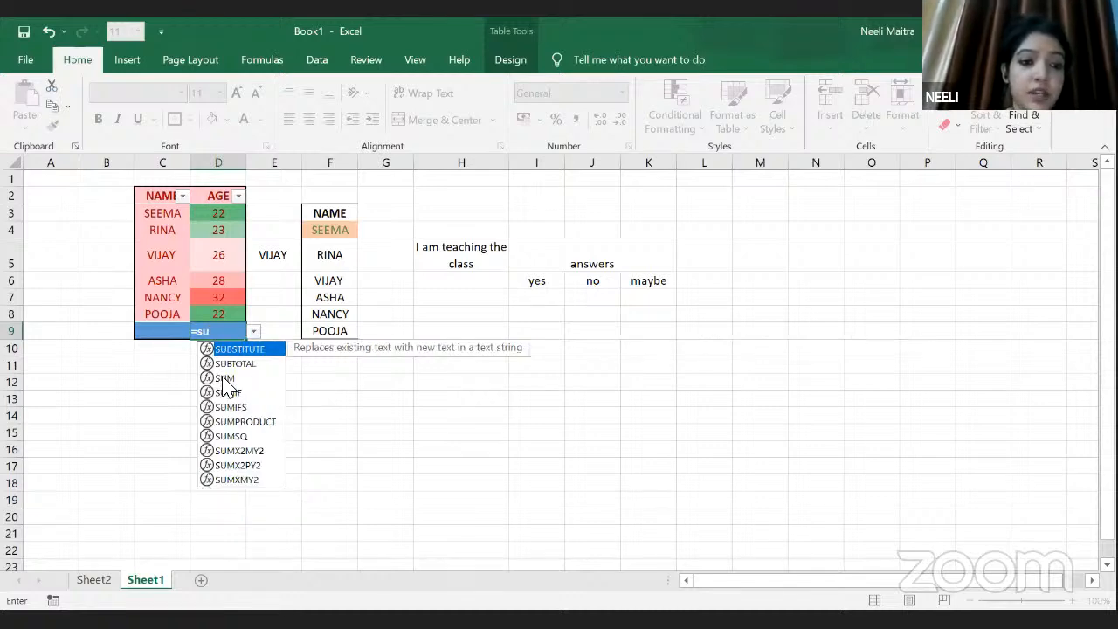
{"action": "left_click", "coordinate": [226, 378]}
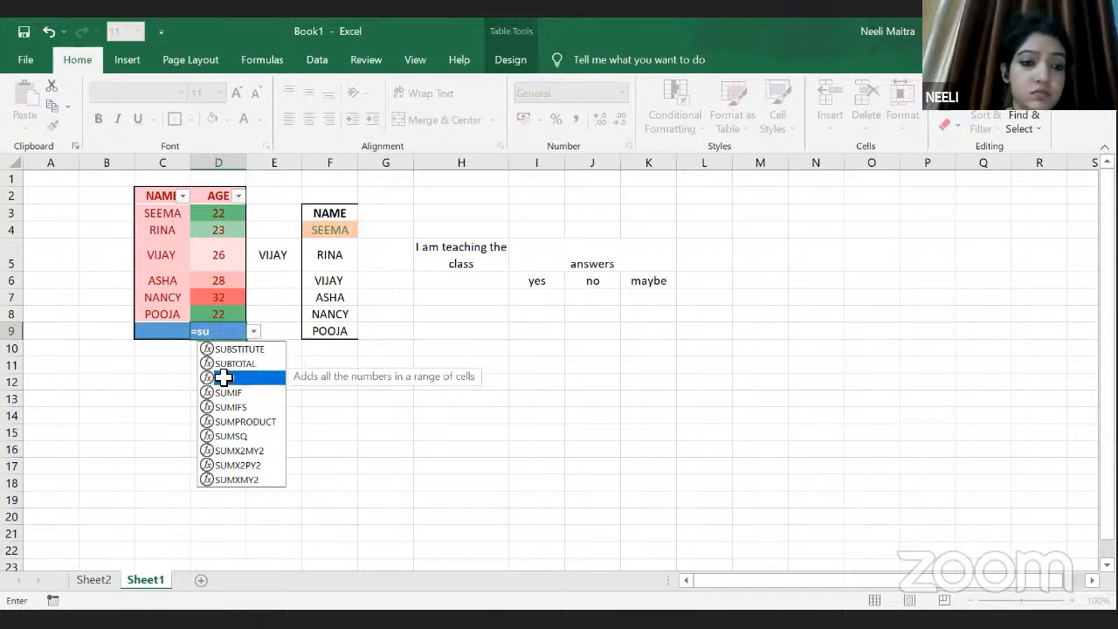
{"action": "double_click", "coordinate": [224, 378]}
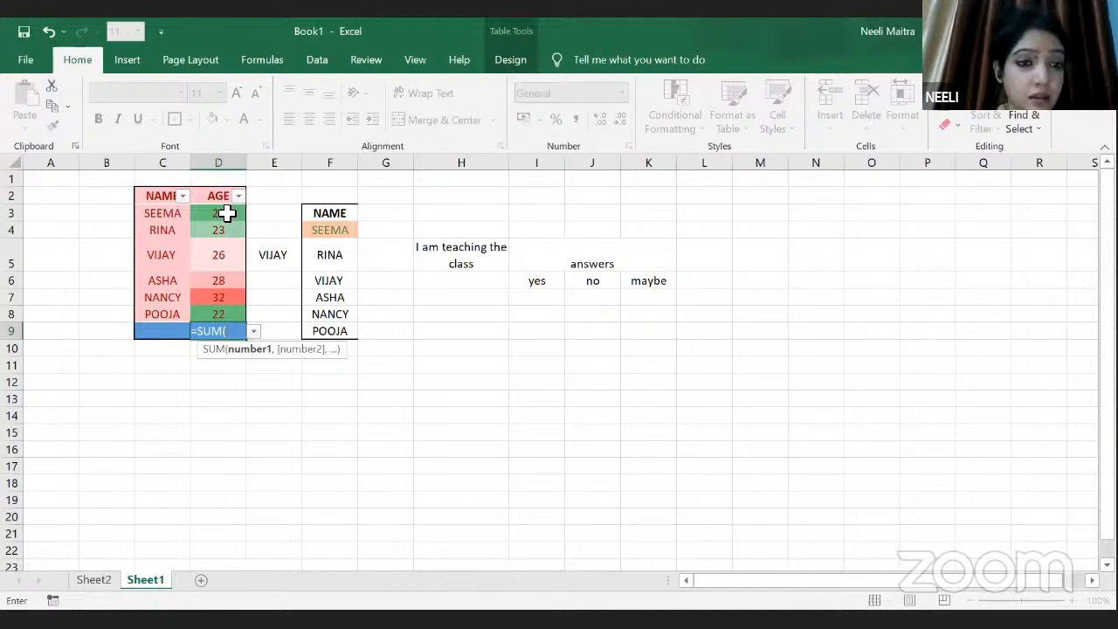
{"action": "left_click", "coordinate": [227, 213]}
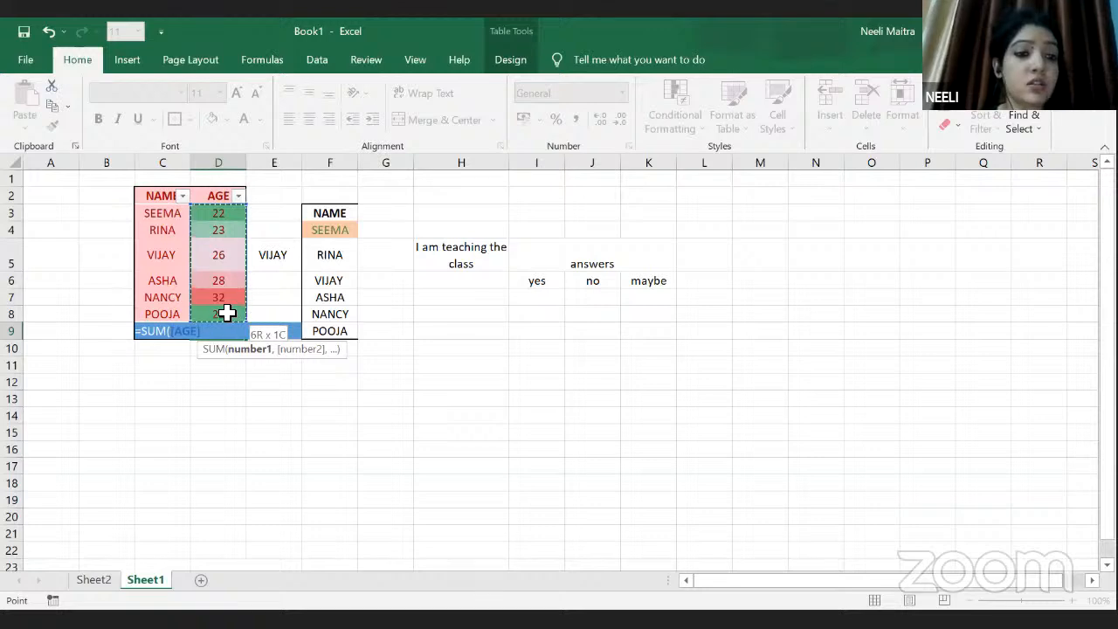
{"action": "left_click", "coordinate": [227, 313], "text": "shift"}
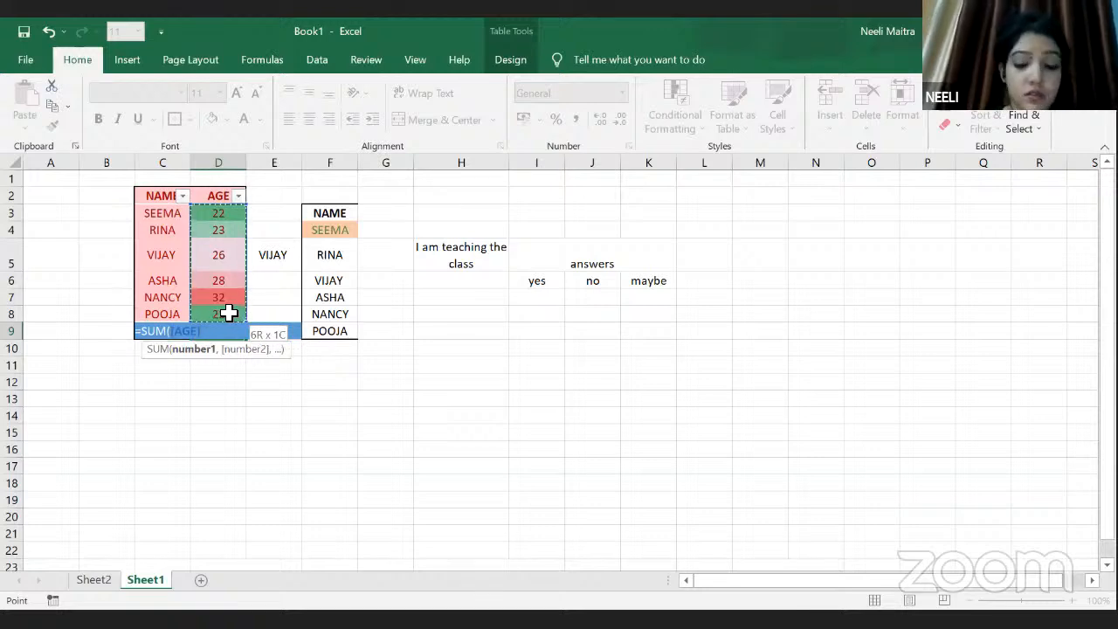
{"action": "key", "text": "Return"}
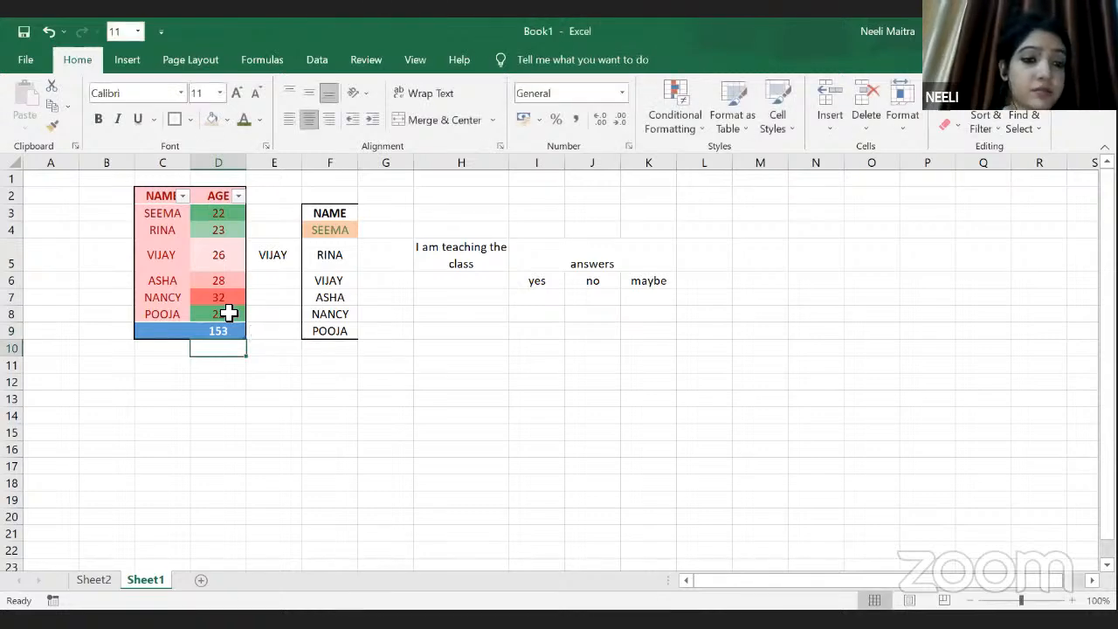
{"action": "left_click", "coordinate": [231, 395]}
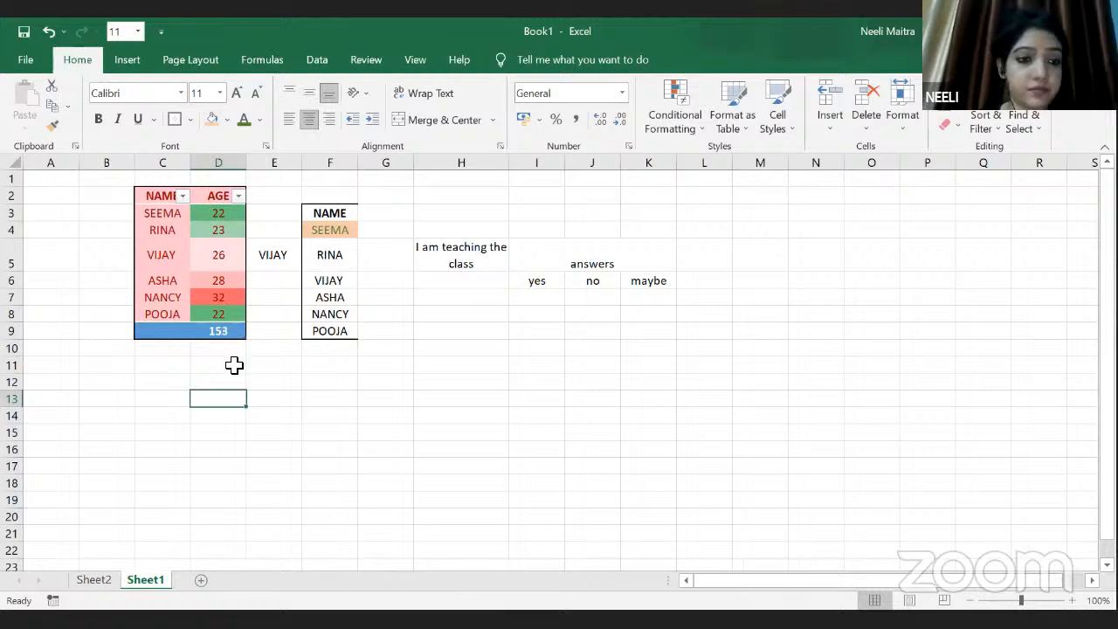
{"action": "left_click", "coordinate": [234, 365]}
{"action": "left_click", "coordinate": [205, 429]}
{"action": "left_click", "coordinate": [222, 364]}
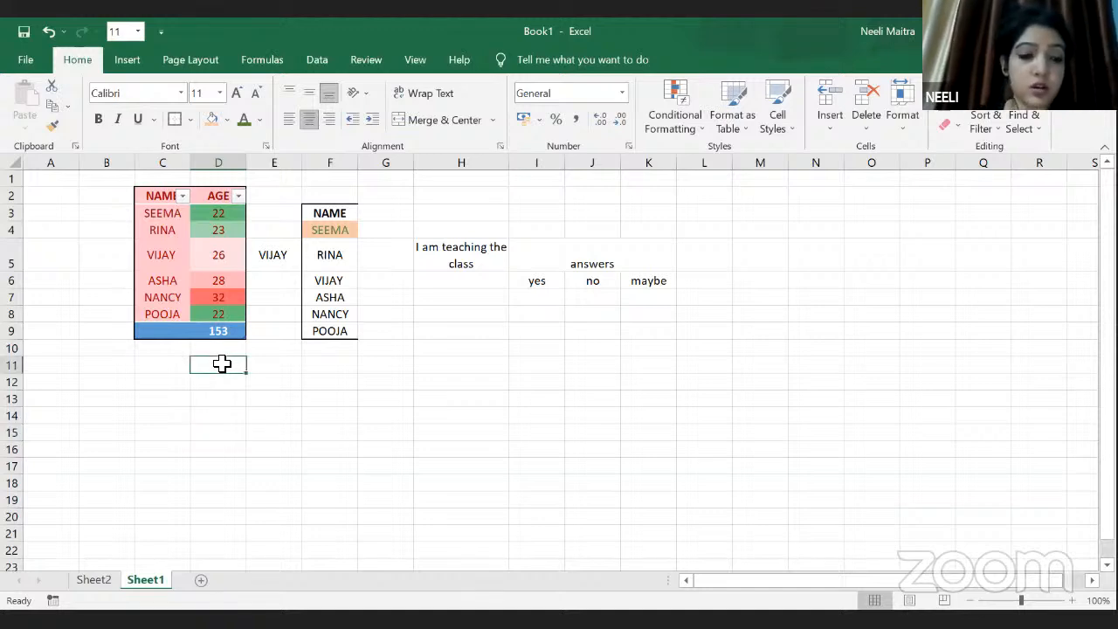
{"action": "type", "text": "="}
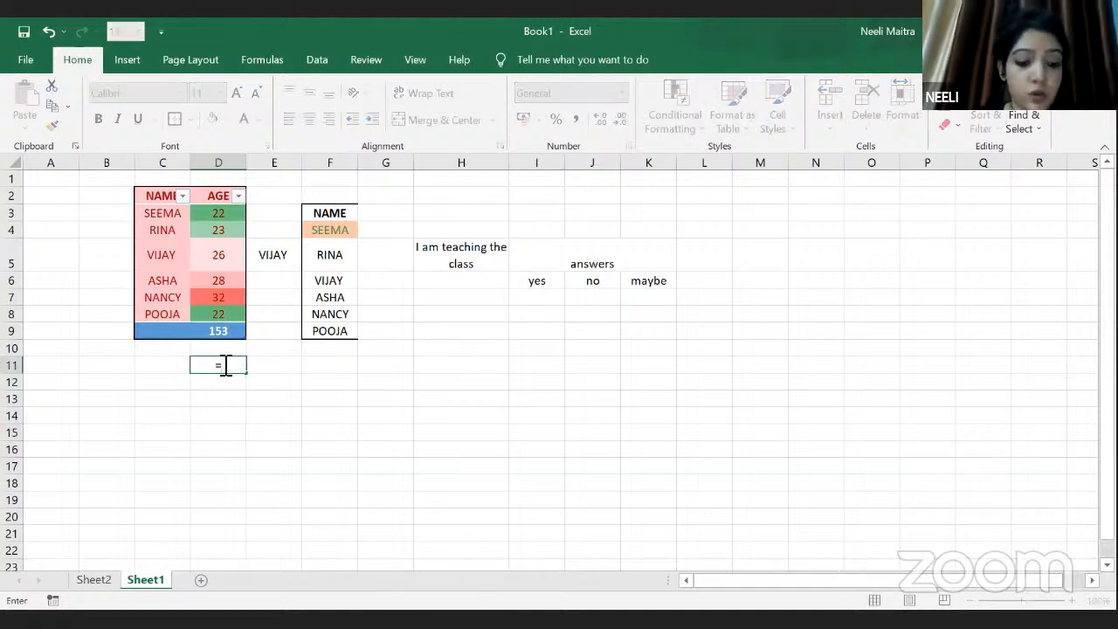
{"action": "type", "text": "sum"}
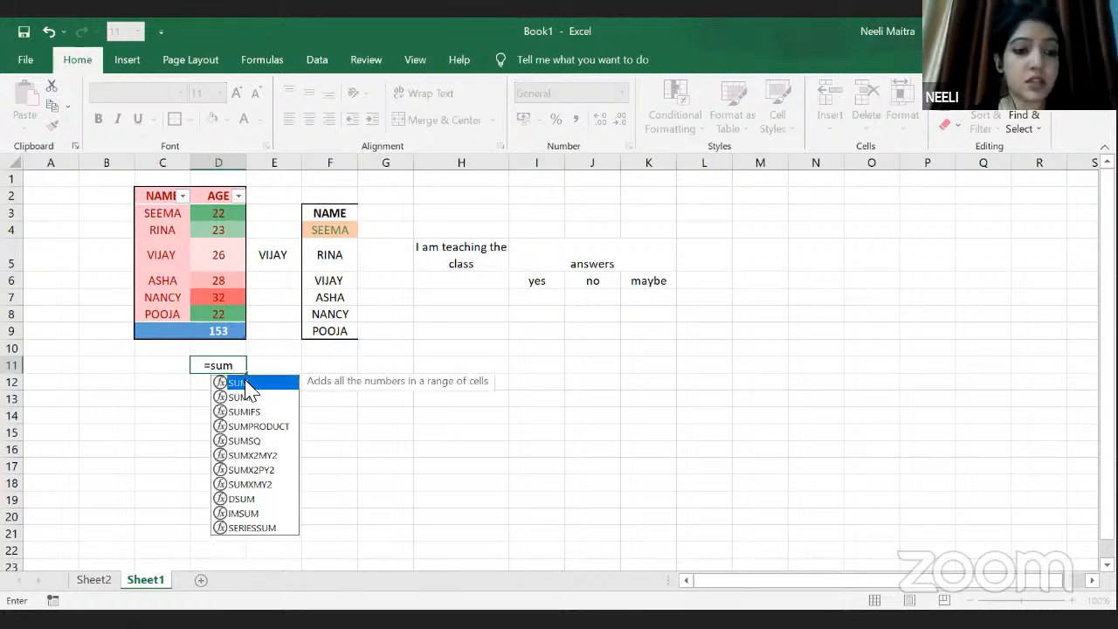
{"action": "double_click", "coordinate": [247, 384]}
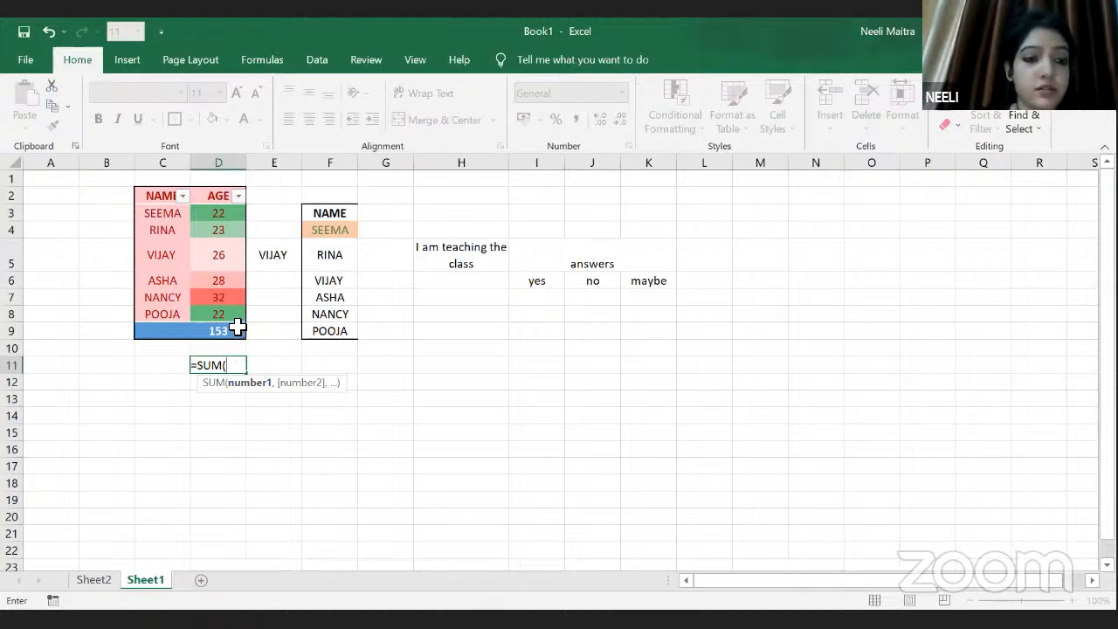
{"action": "key", "text": "Escape"}
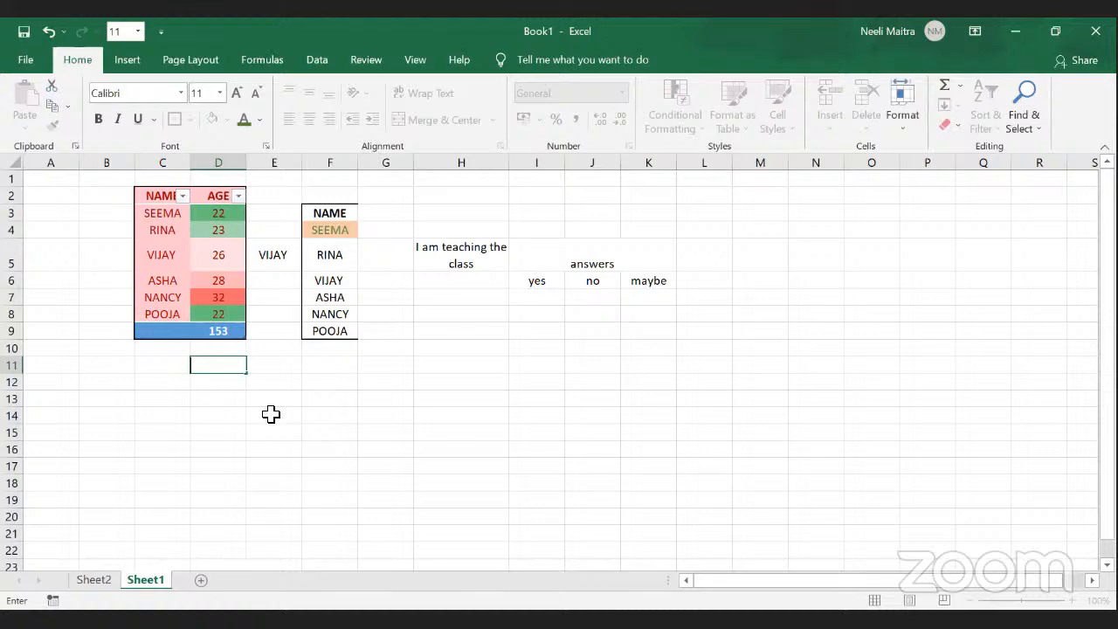
{"action": "left_click", "coordinate": [270, 414]}
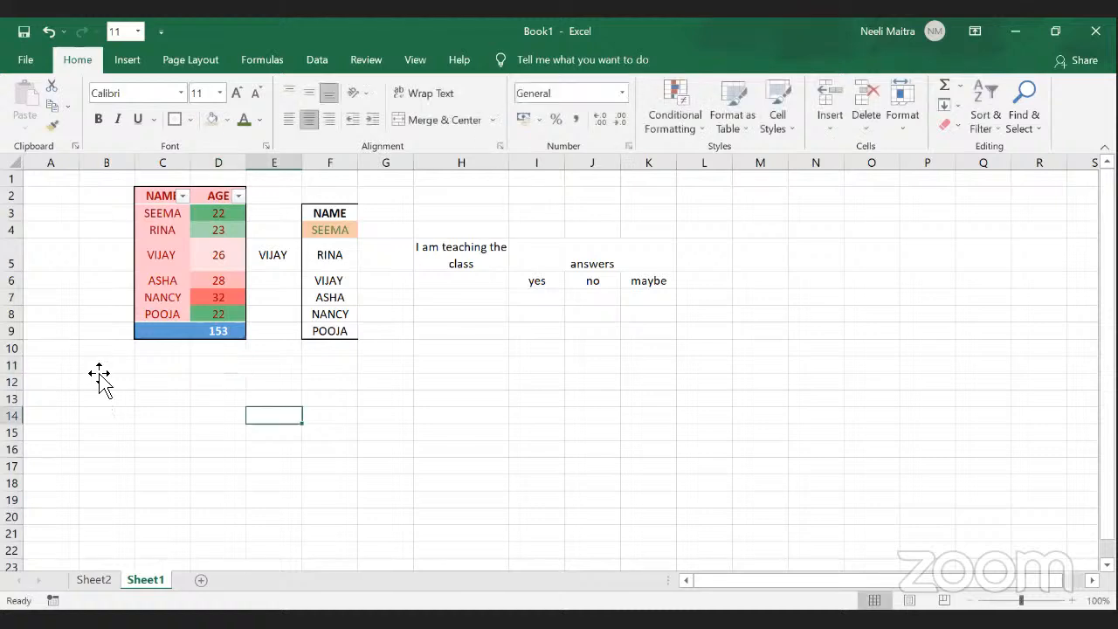
Enter 49 in cell C12 below the name and age table
{"action": "left_click", "coordinate": [98, 366]}
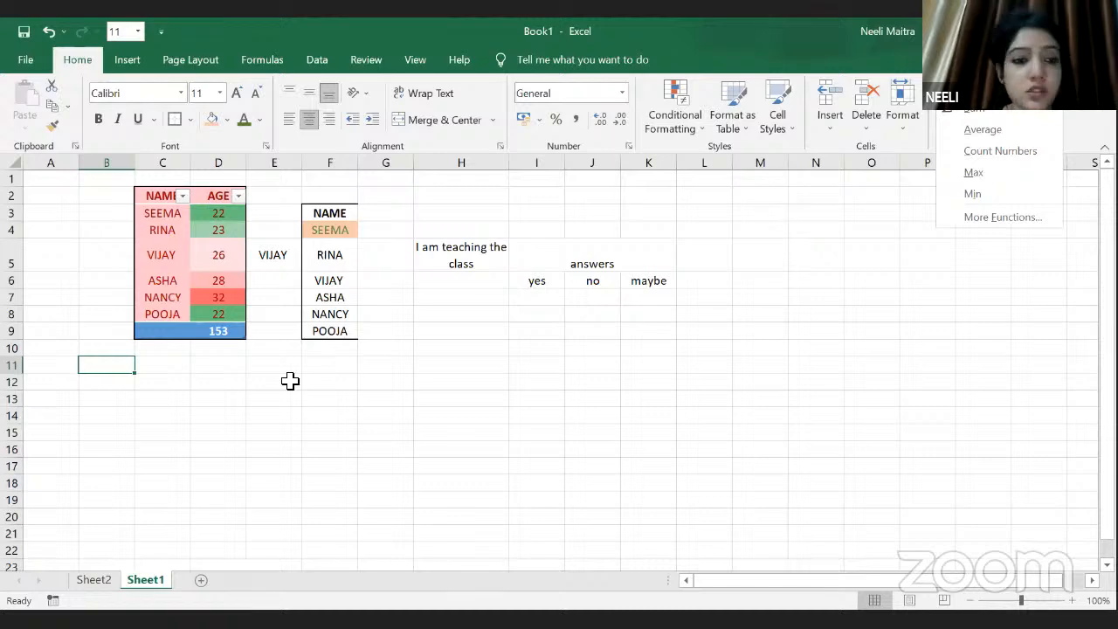
{"action": "left_click", "coordinate": [117, 375]}
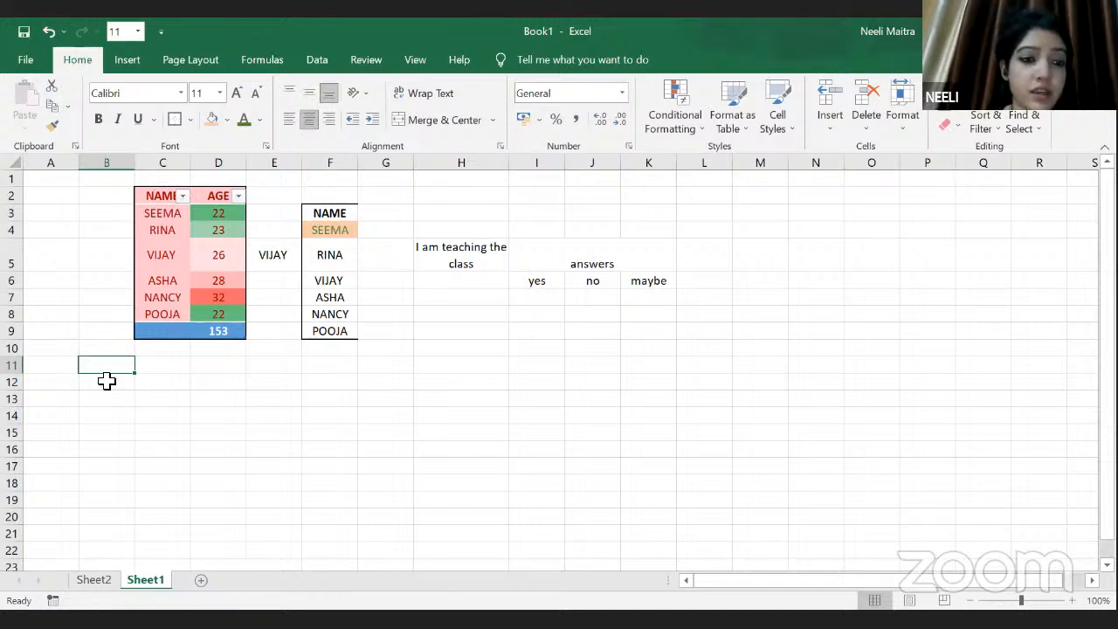
{"action": "key", "text": "Down"}
{"action": "left_click", "coordinate": [150, 385]}
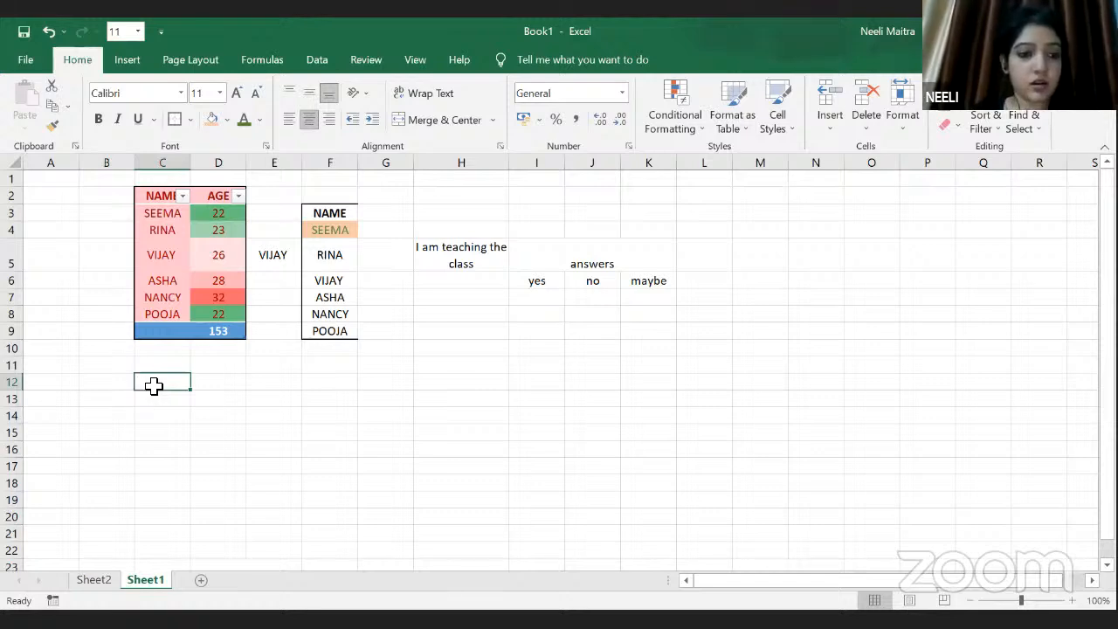
{"action": "type", "text": "49"}
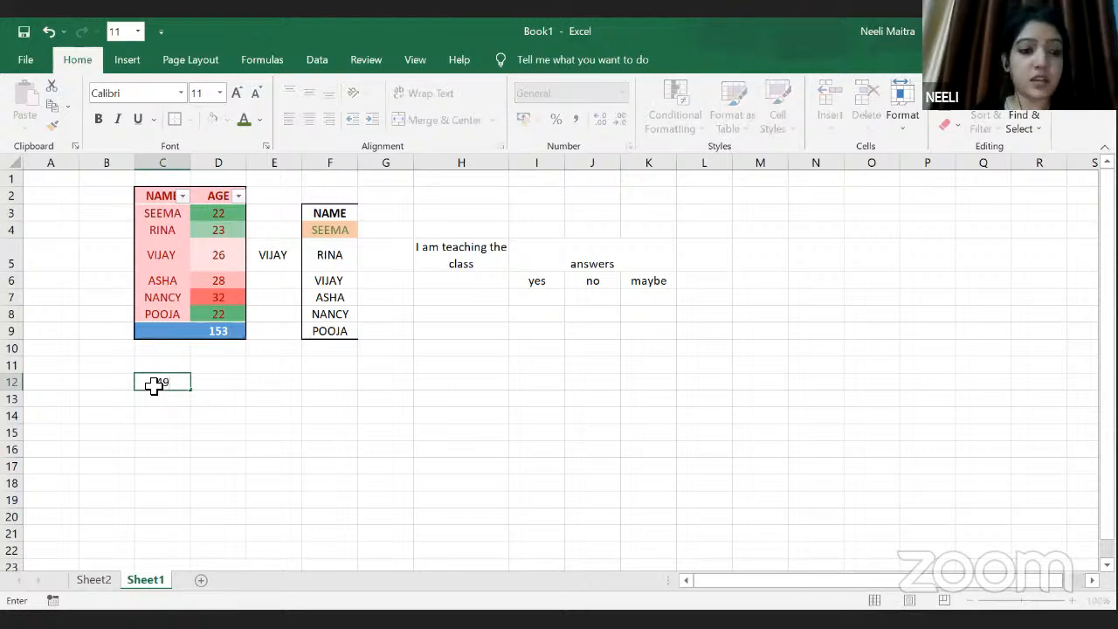
{"action": "key", "text": "Return"}
{"action": "left_click", "coordinate": [153, 484]}
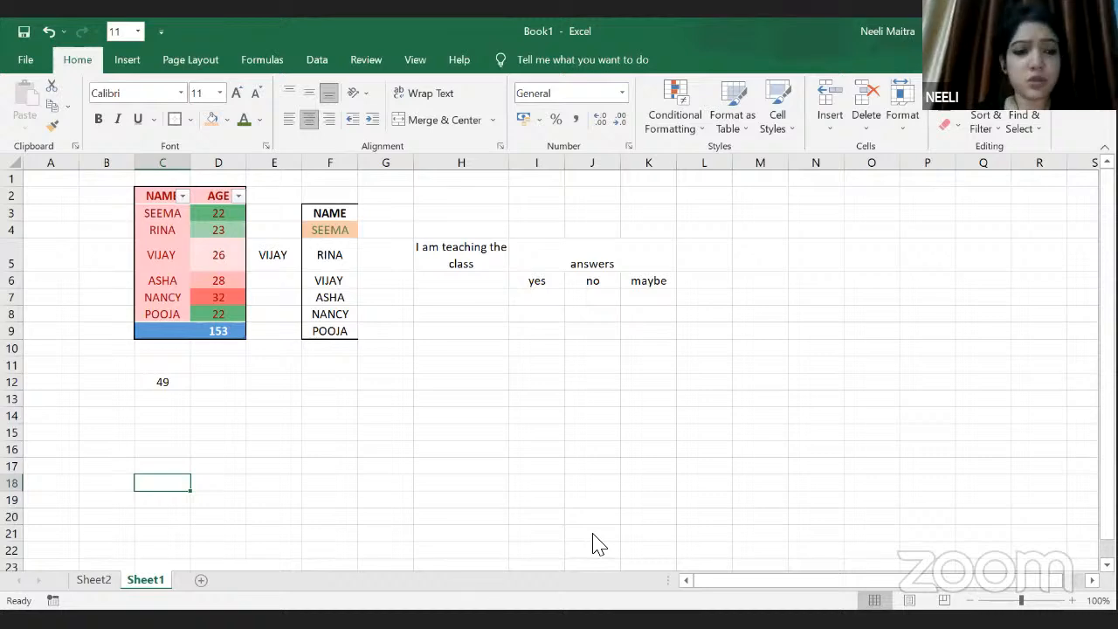
Add the heading company code in C11 above the 49 and widen column C to fit it
{"action": "scroll", "coordinate": [598, 543], "scroll_direction": "down", "scroll_amount": 1}
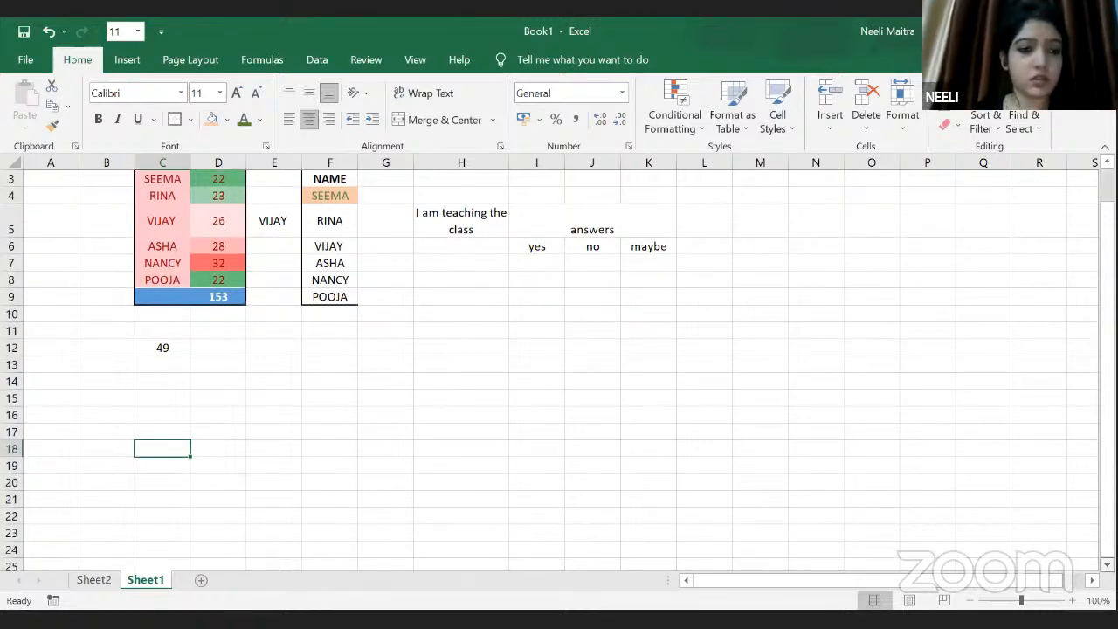
{"action": "scroll", "coordinate": [559, 367], "scroll_direction": "down", "scroll_amount": 1}
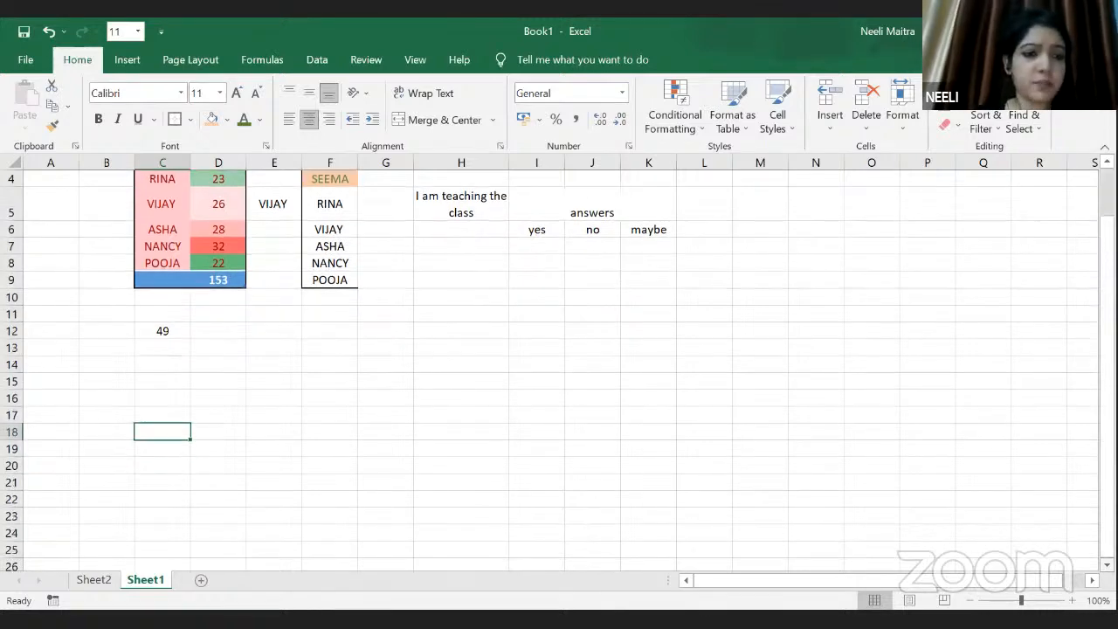
{"action": "left_click", "coordinate": [166, 317]}
{"action": "type", "text": "company code"}
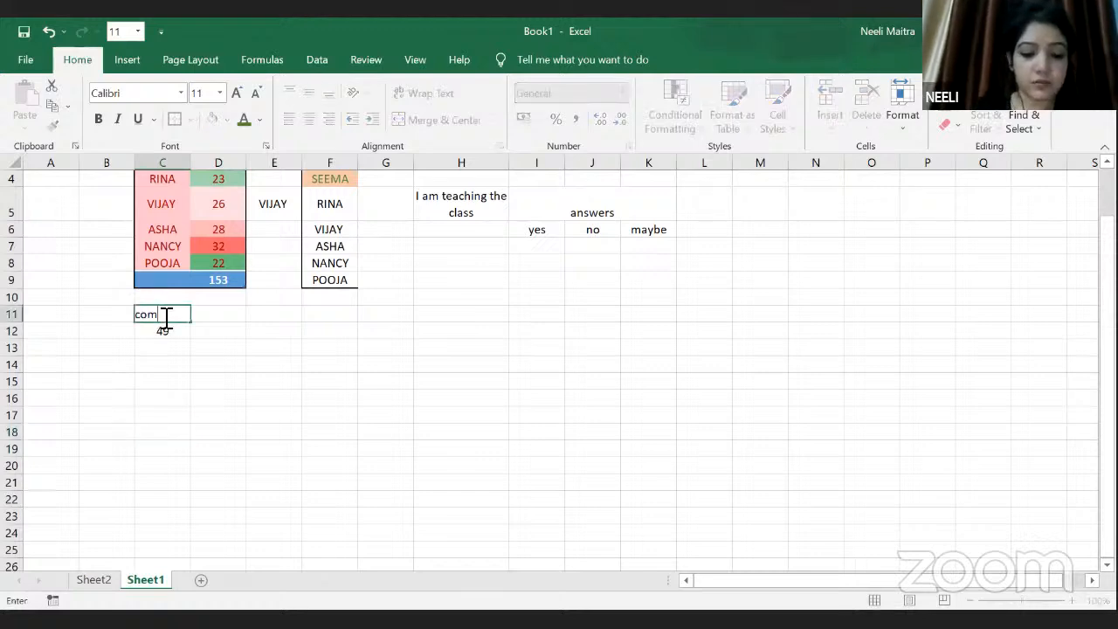
{"action": "key", "text": "Return"}
{"action": "left_click_drag", "start_coordinate": [161, 398], "coordinate": [190, 212]}
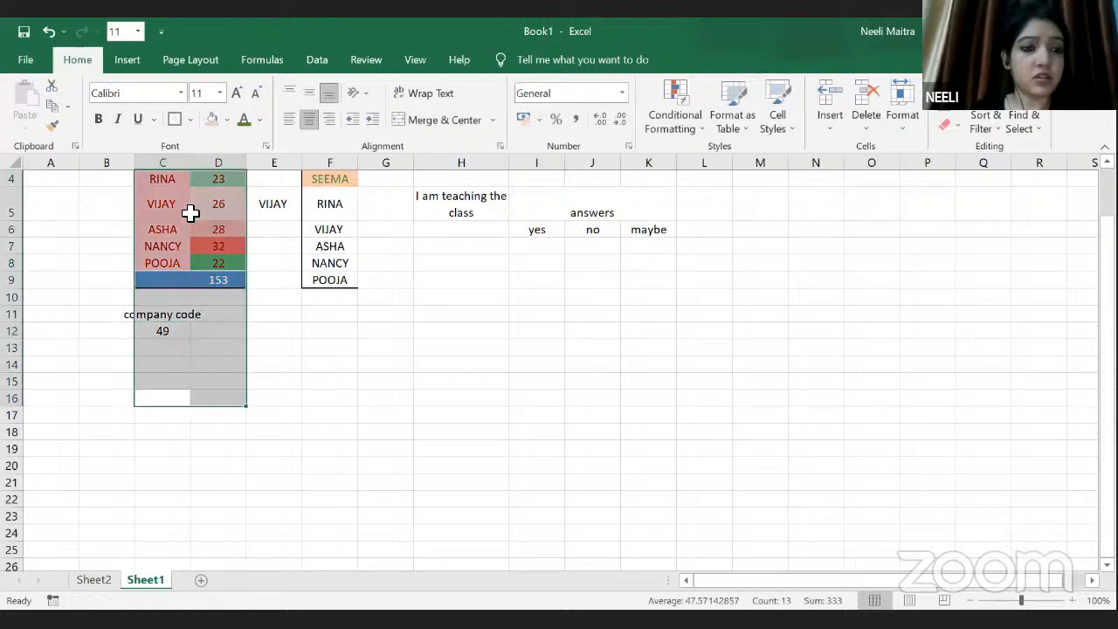
{"action": "left_click", "coordinate": [263, 398]}
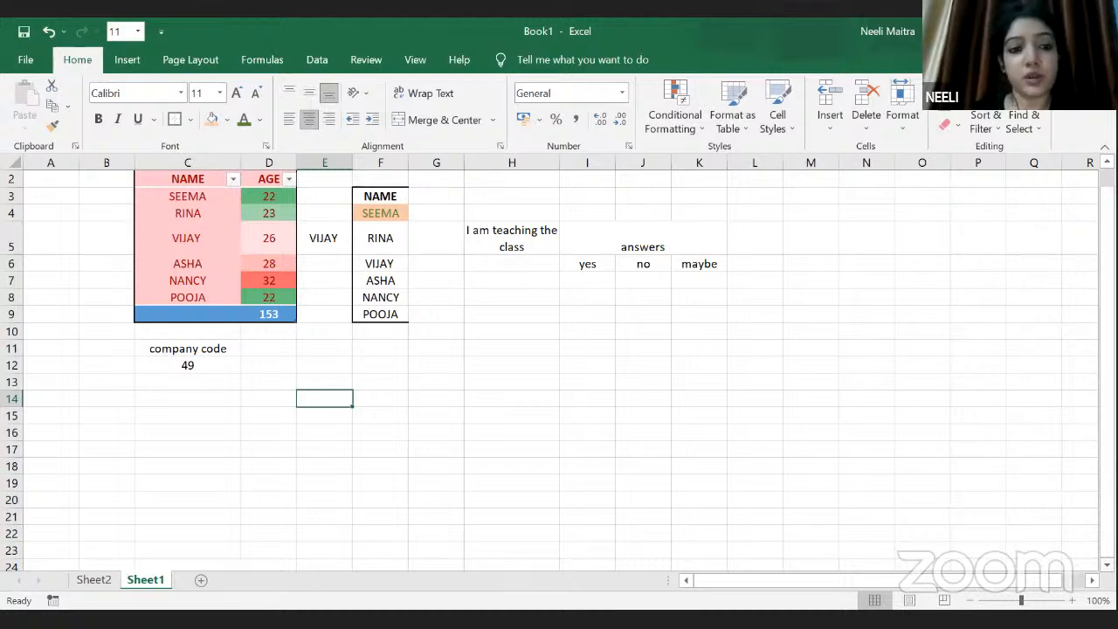
{"action": "scroll", "coordinate": [559, 367], "scroll_direction": "down", "scroll_amount": 1}
{"action": "scroll", "coordinate": [559, 367], "scroll_direction": "down", "scroll_amount": 1}
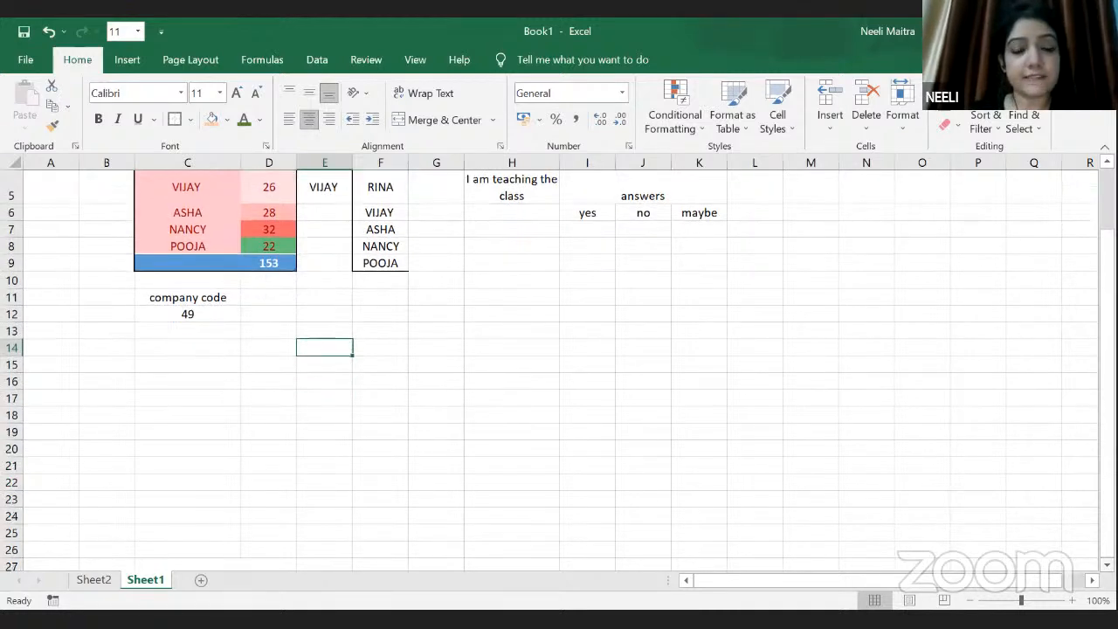
{"action": "left_click", "coordinate": [110, 318]}
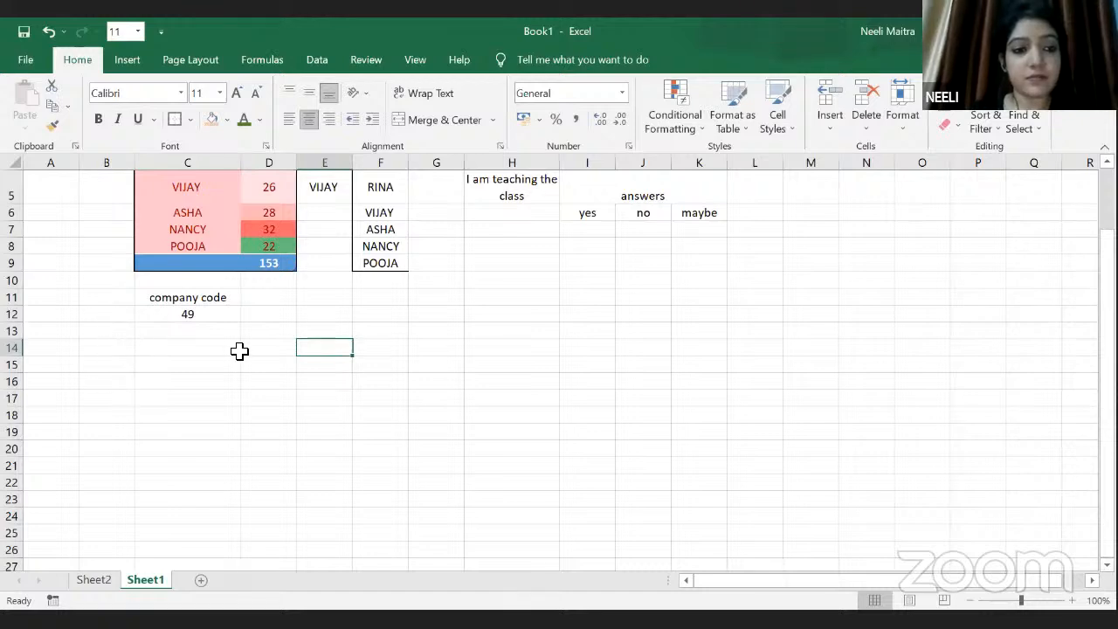
{"action": "left_click", "coordinate": [214, 315]}
{"action": "left_click", "coordinate": [276, 322]}
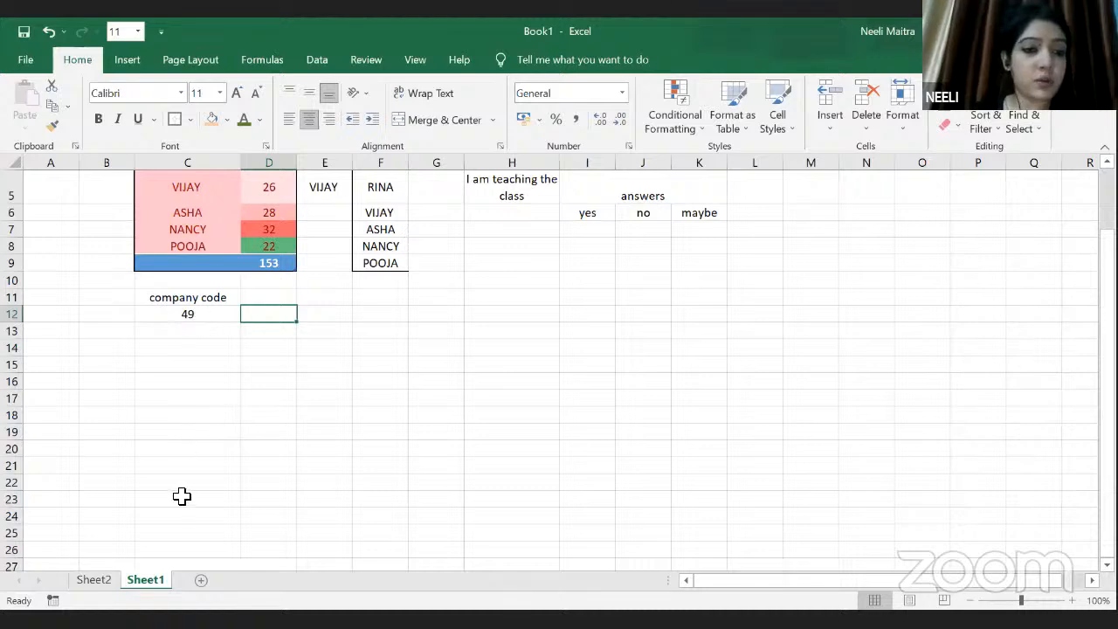
{"action": "left_click", "coordinate": [215, 315]}
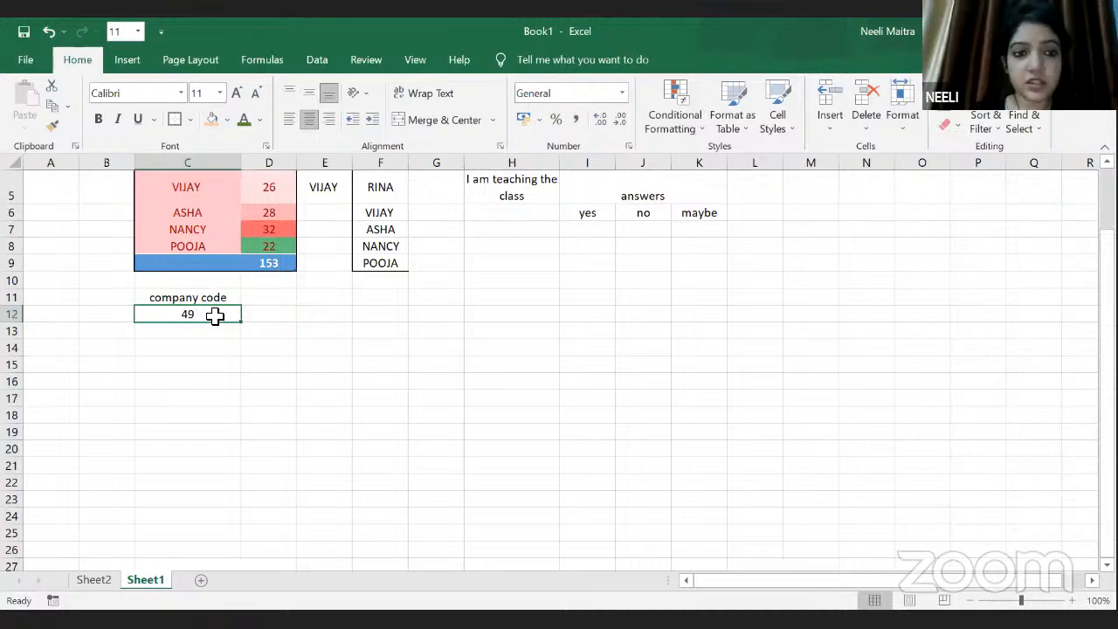
{"action": "left_click", "coordinate": [208, 458], "text": "shift"}
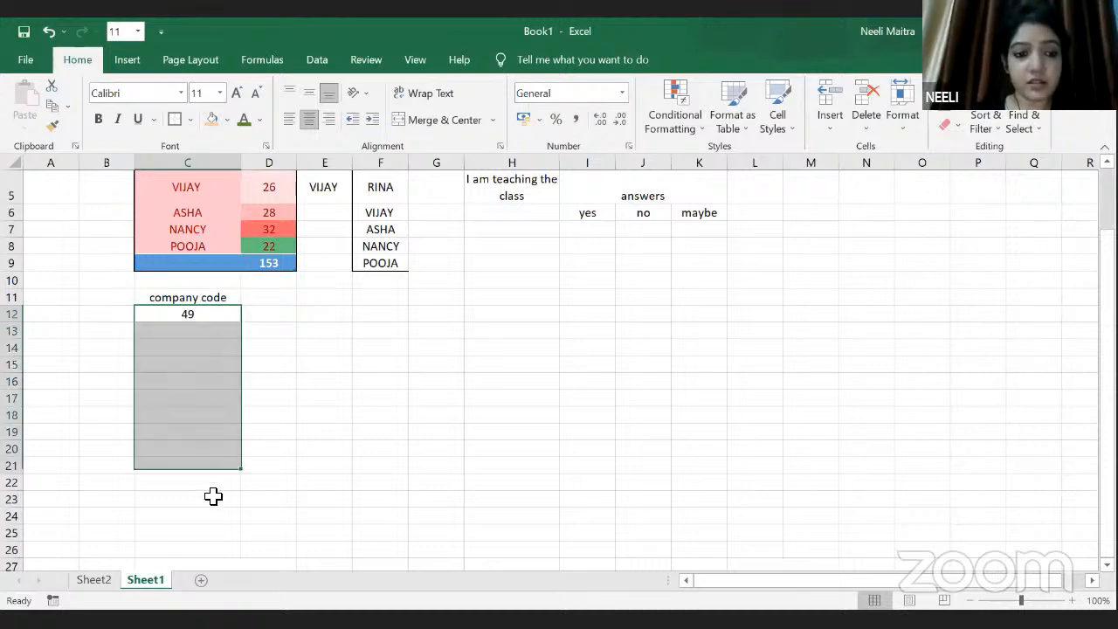
{"action": "left_click", "coordinate": [211, 556], "text": "shift"}
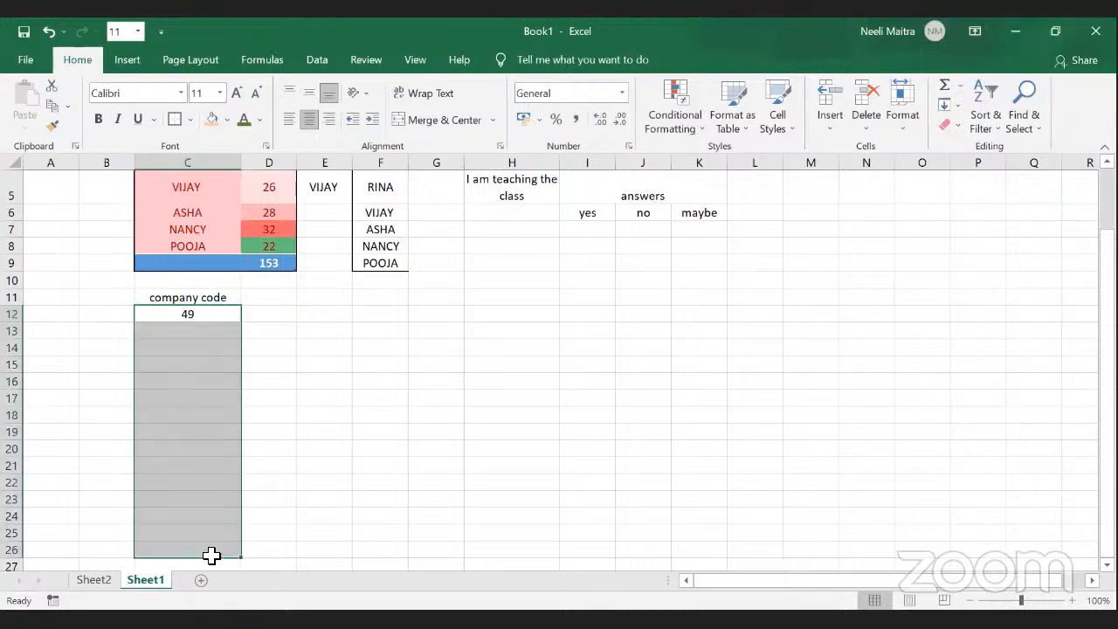
{"action": "left_click", "coordinate": [295, 514]}
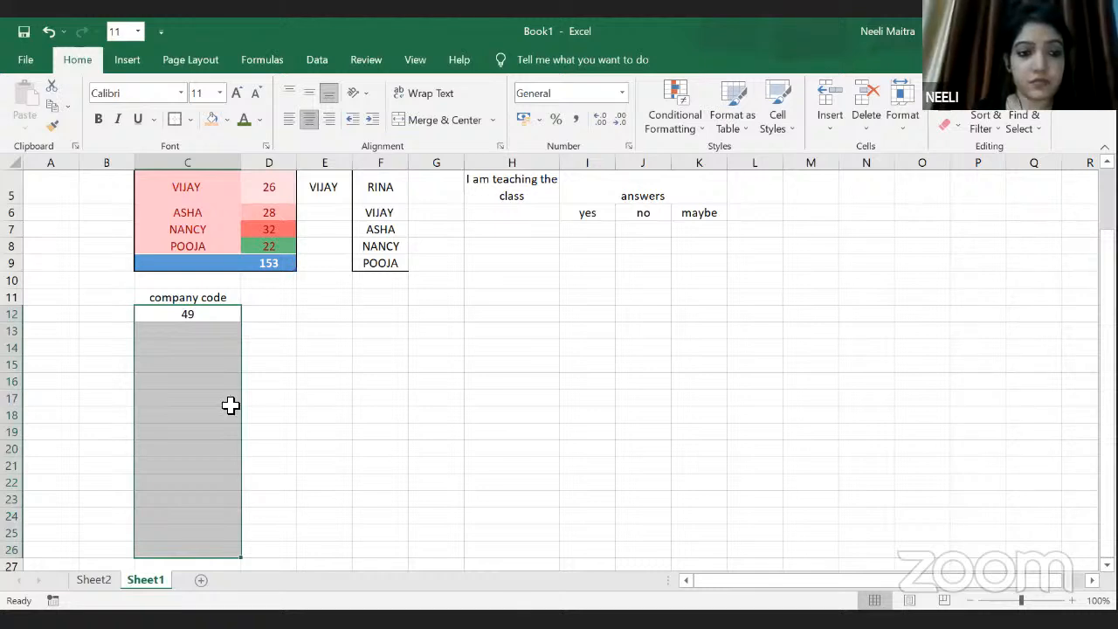
Fill the company code 49 from C12 down to C26 with the fill handle
{"action": "left_click", "coordinate": [211, 314]}
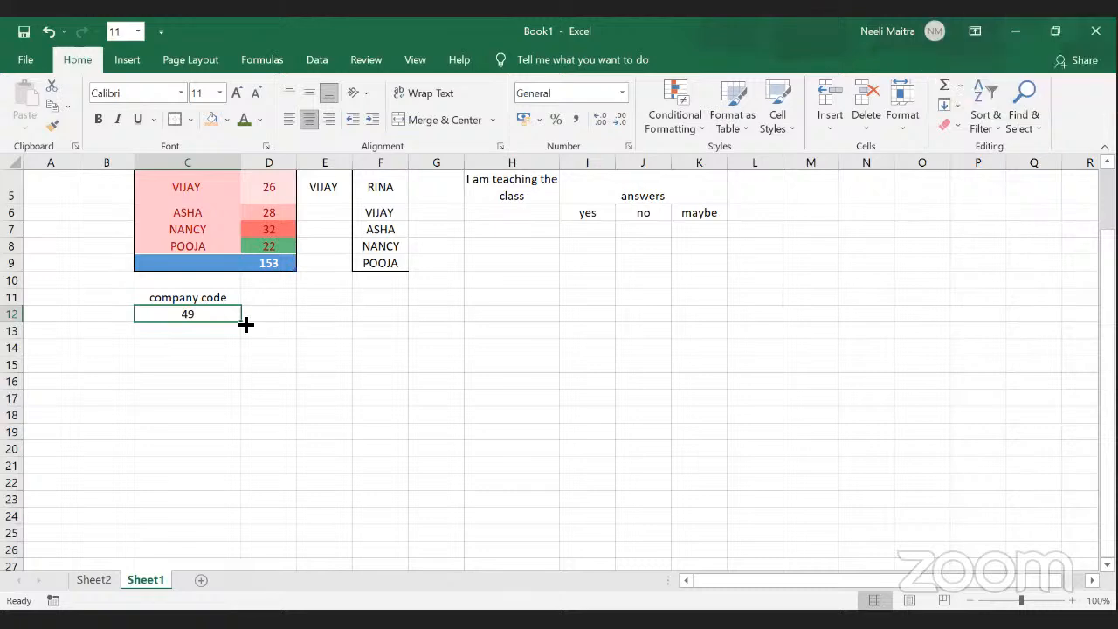
{"action": "left_click_drag", "start_coordinate": [245, 324], "coordinate": [245, 324]}
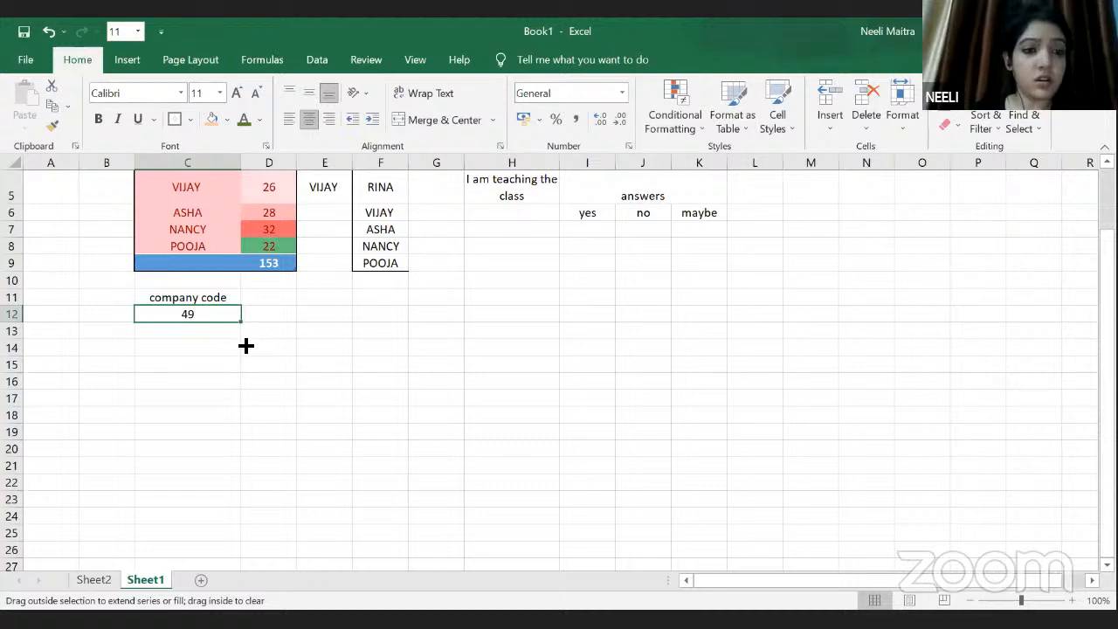
{"action": "left_click_drag", "start_coordinate": [246, 423], "coordinate": [246, 552]}
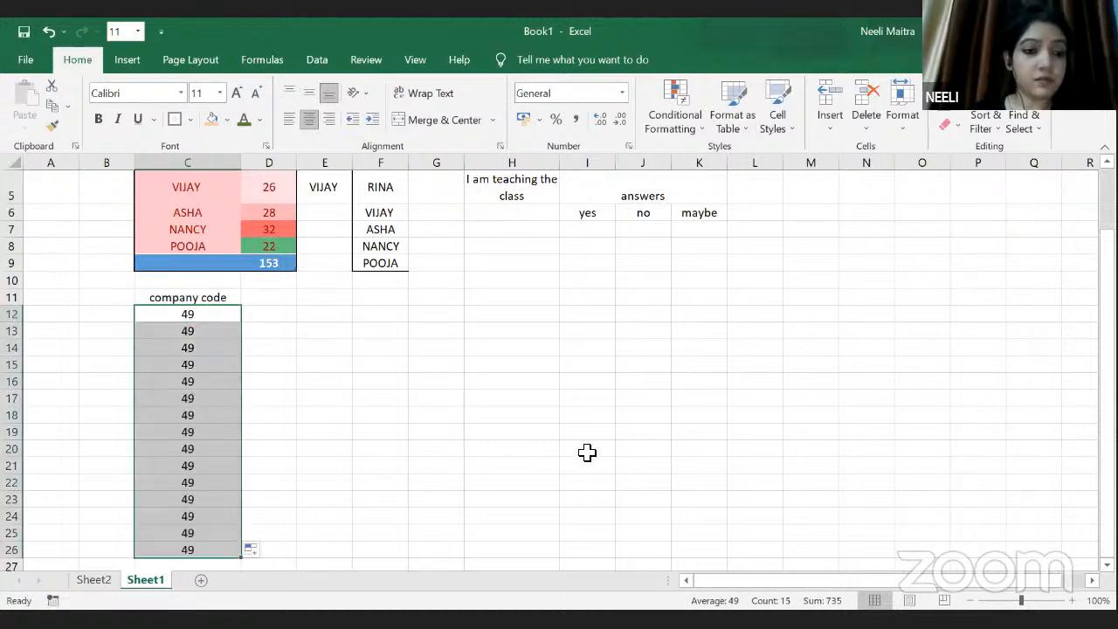
{"action": "left_click", "coordinate": [587, 451]}
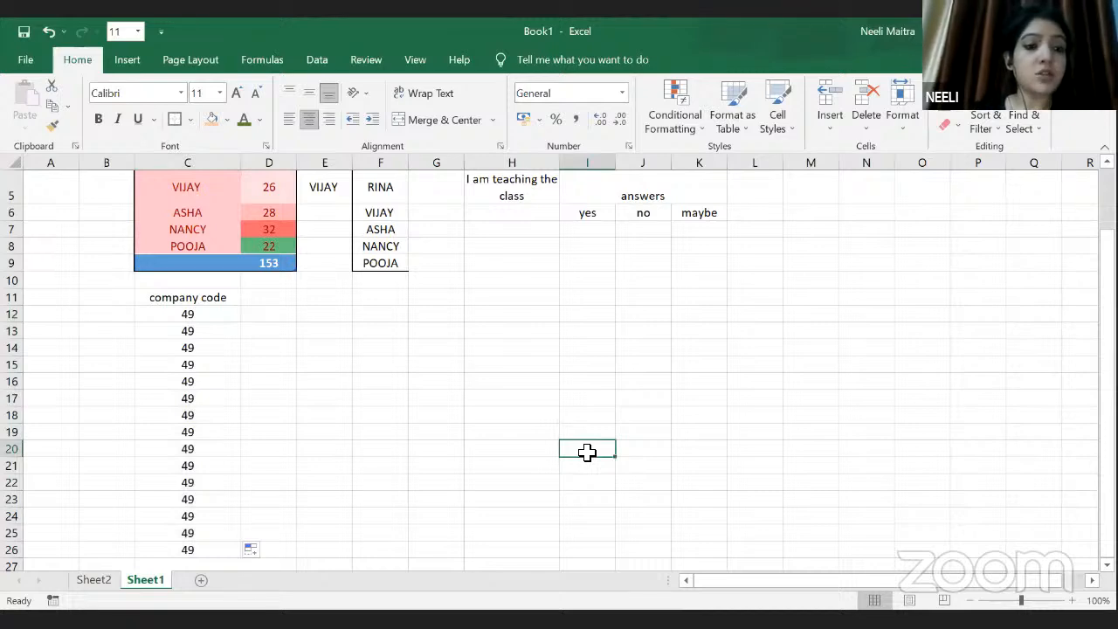
Repeat the fill of the company code from C12 down through C26
{"action": "left_click", "coordinate": [228, 316]}
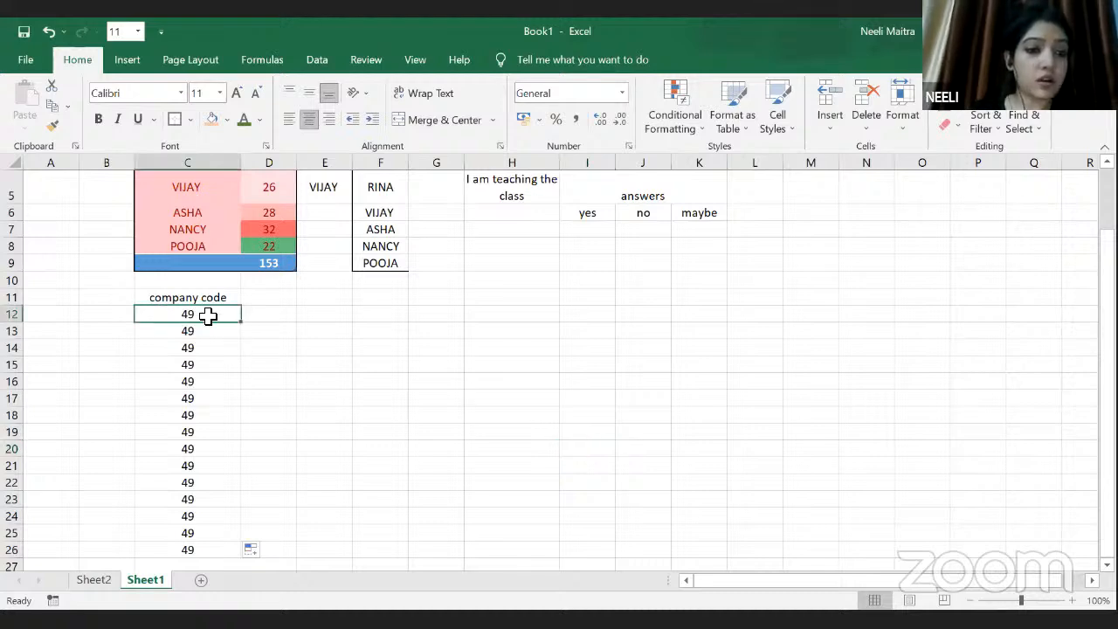
{"action": "left_click", "coordinate": [205, 392], "text": "shift"}
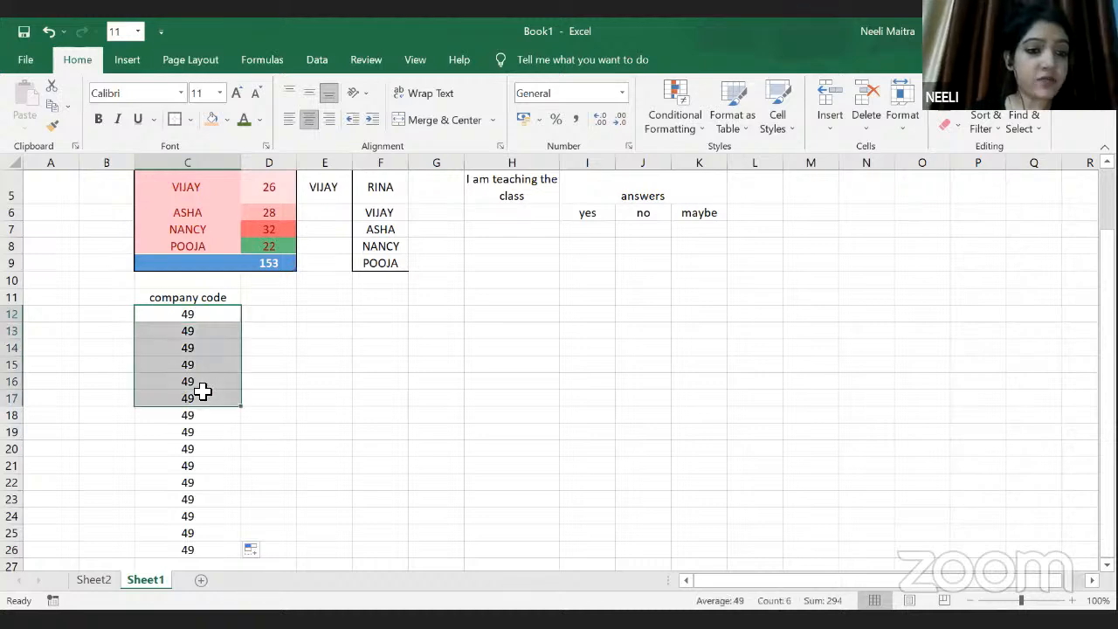
{"action": "left_click", "coordinate": [237, 318]}
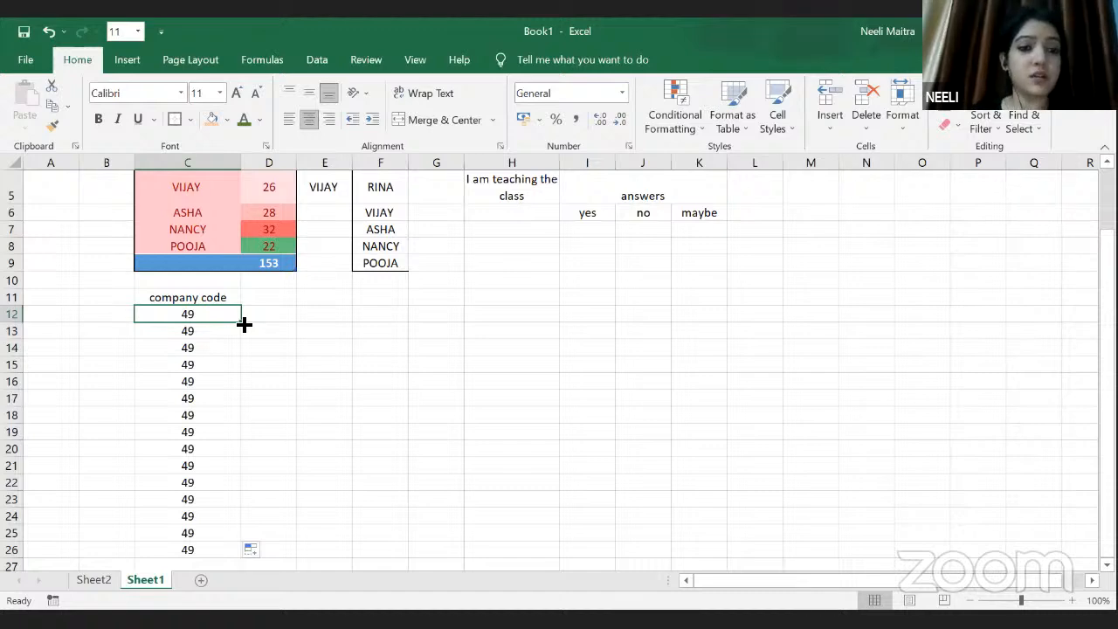
{"action": "left_click_drag", "start_coordinate": [245, 324], "coordinate": [251, 461]}
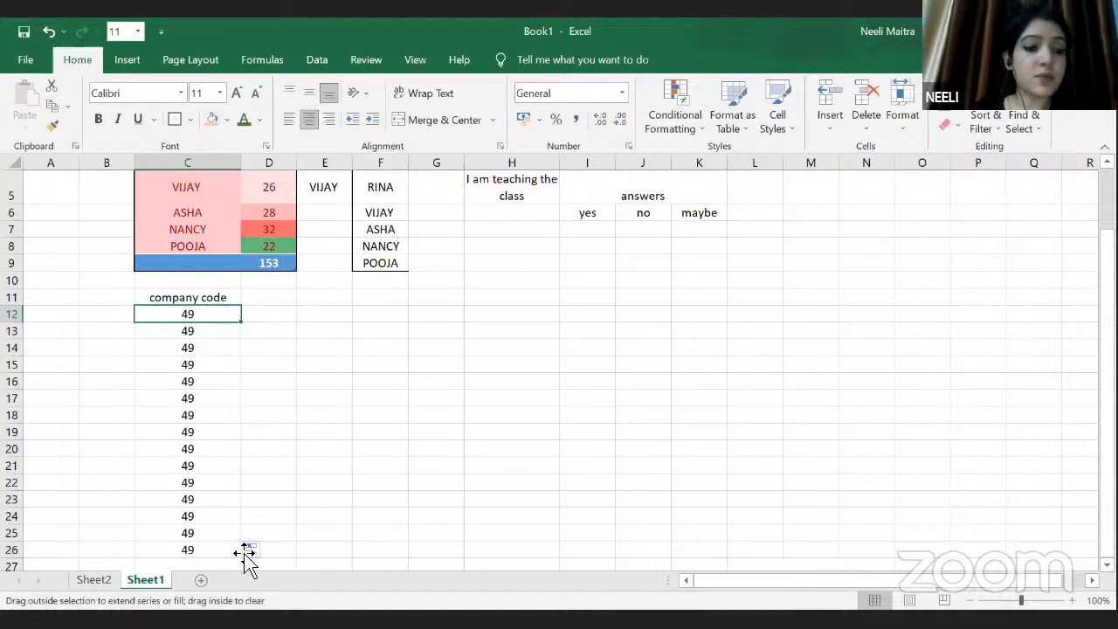
{"action": "left_click_drag", "start_coordinate": [248, 559], "coordinate": [248, 556]}
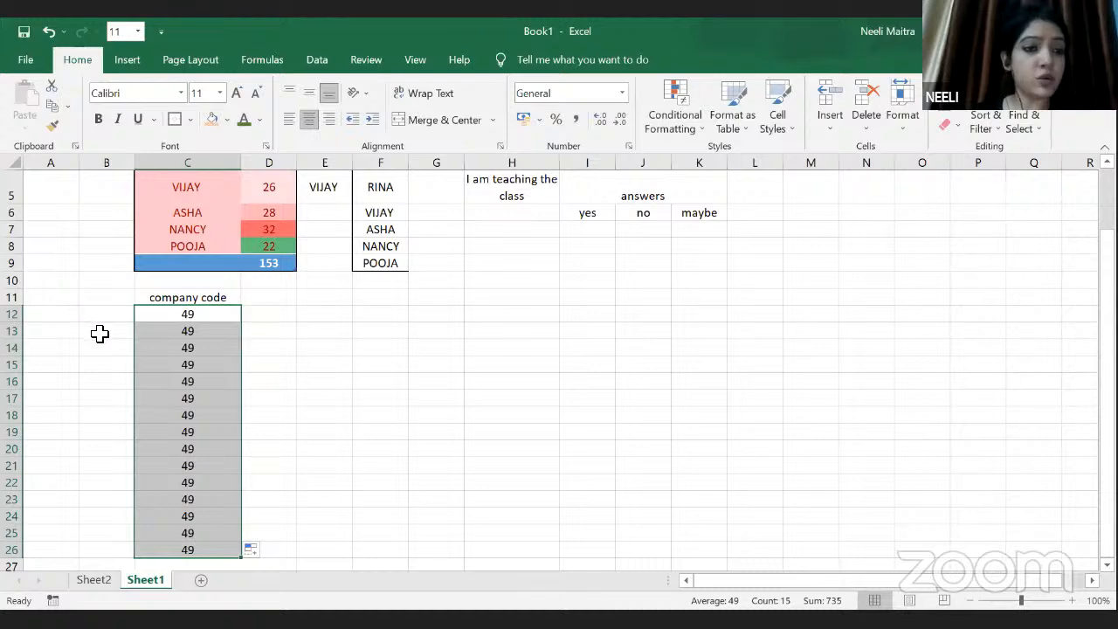
{"action": "left_click_drag", "start_coordinate": [100, 333], "coordinate": [100, 346]}
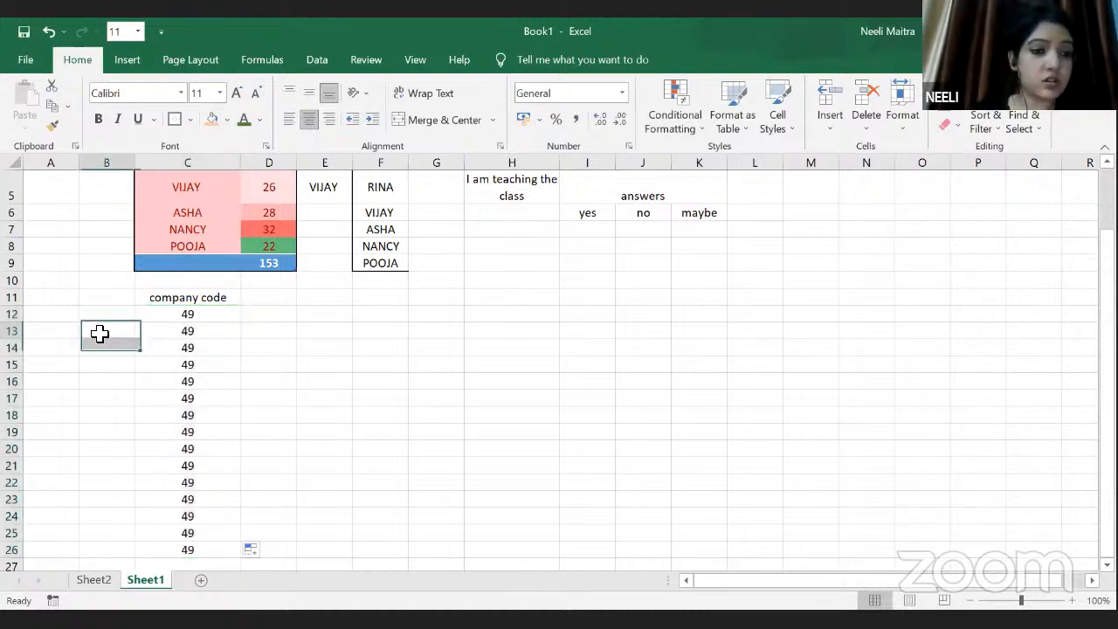
{"action": "left_click", "coordinate": [99, 332]}
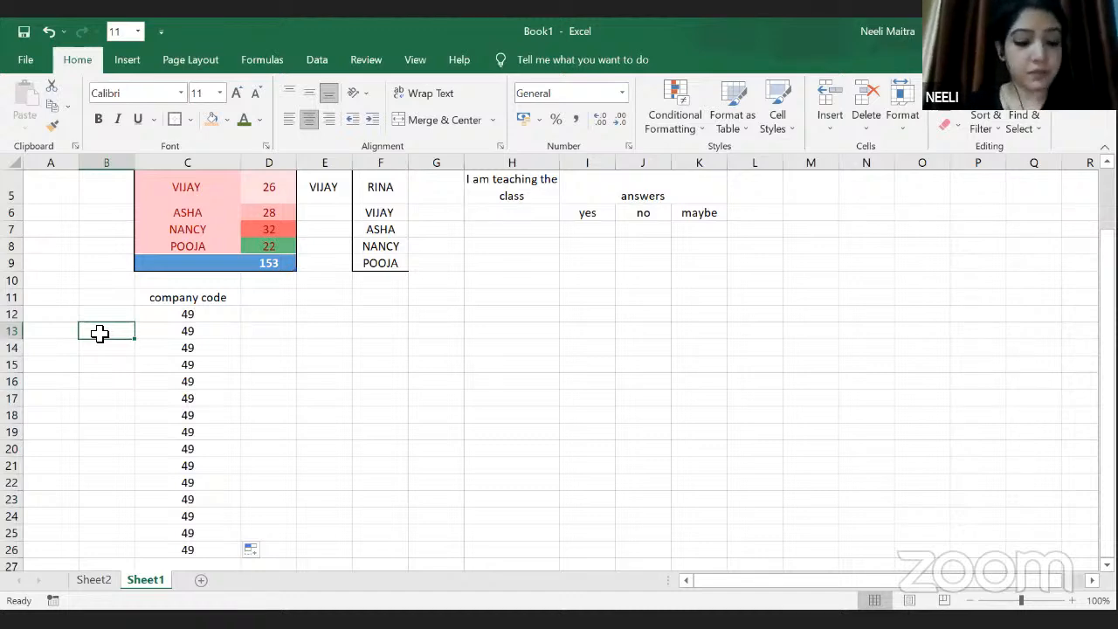
Enter the numbers 1 to 9 down column B from B13 to B21, beside the company codes
{"action": "type", "text": "1"}
{"action": "key", "text": "Return"}
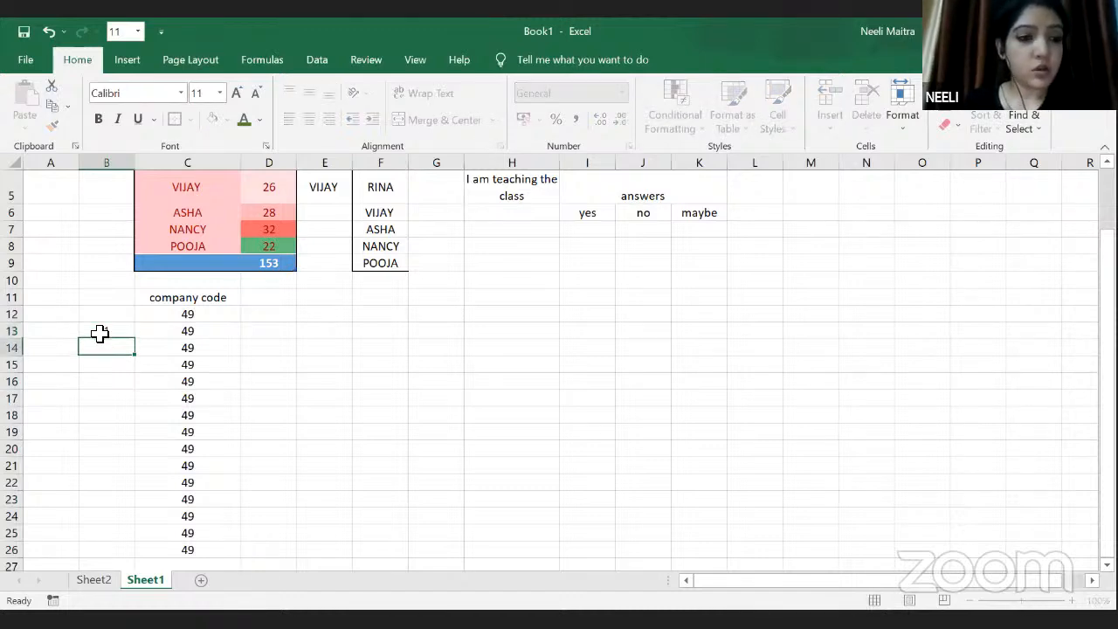
{"action": "type", "text": "2"}
{"action": "key", "text": "Return"}
{"action": "type", "text": "3"}
{"action": "key", "text": "Return"}
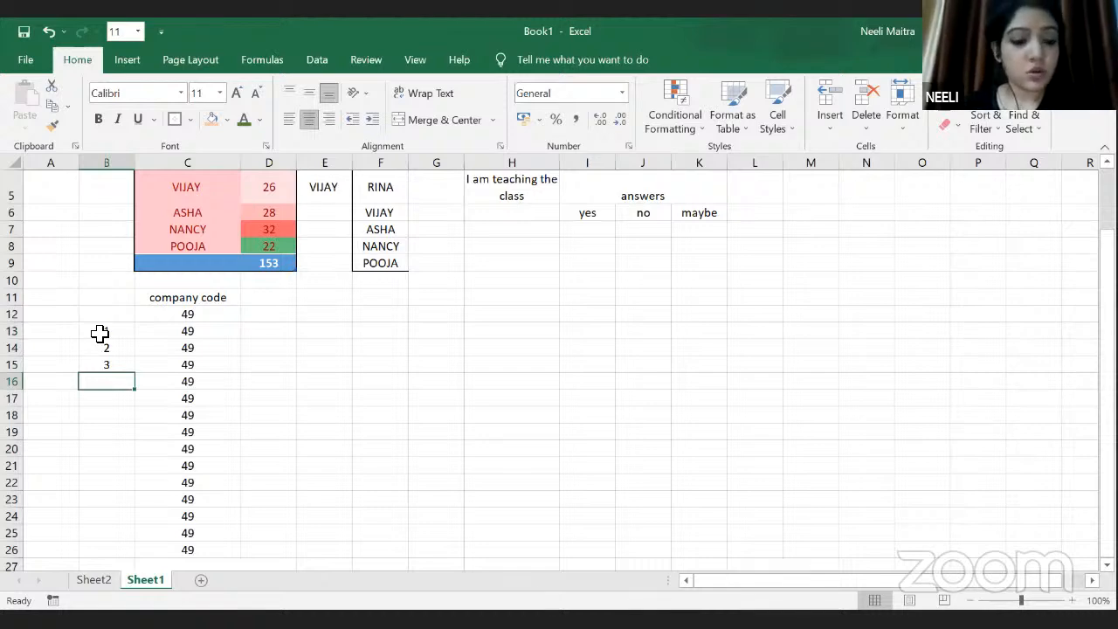
{"action": "type", "text": "4"}
{"action": "key", "text": "Return"}
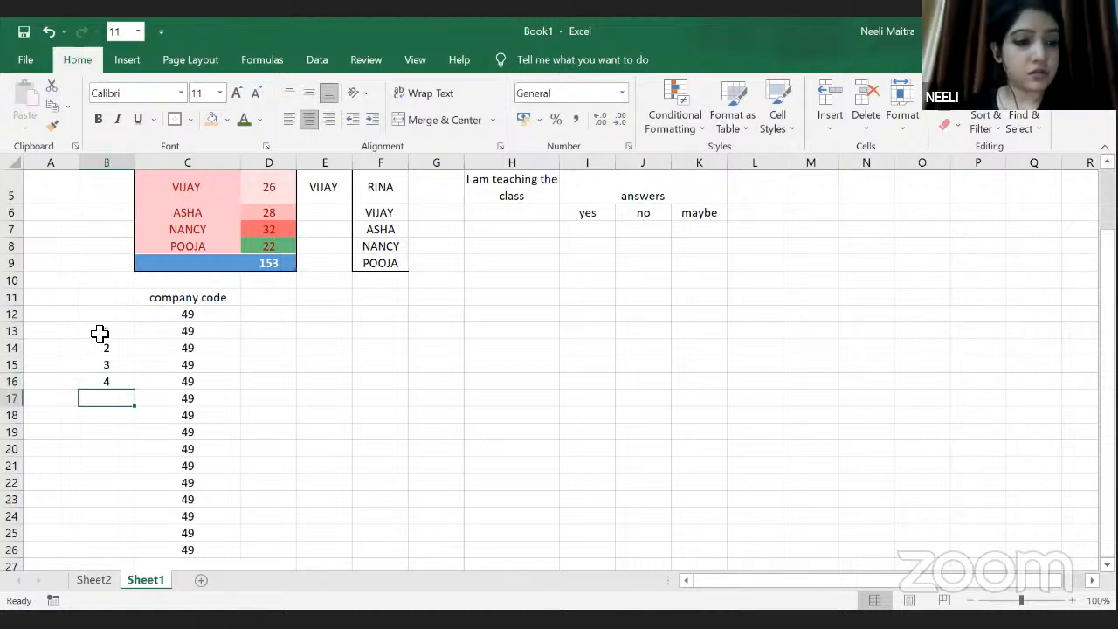
{"action": "type", "text": "5"}
{"action": "key", "text": "Return"}
{"action": "type", "text": "6"}
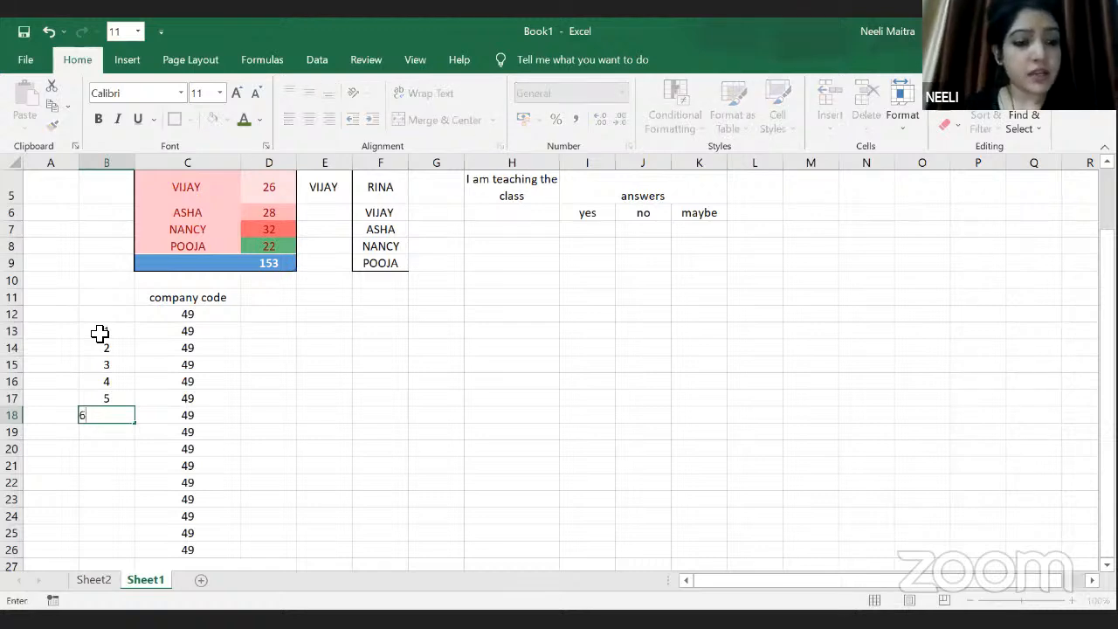
{"action": "key", "text": "Return"}
{"action": "type", "text": "7"}
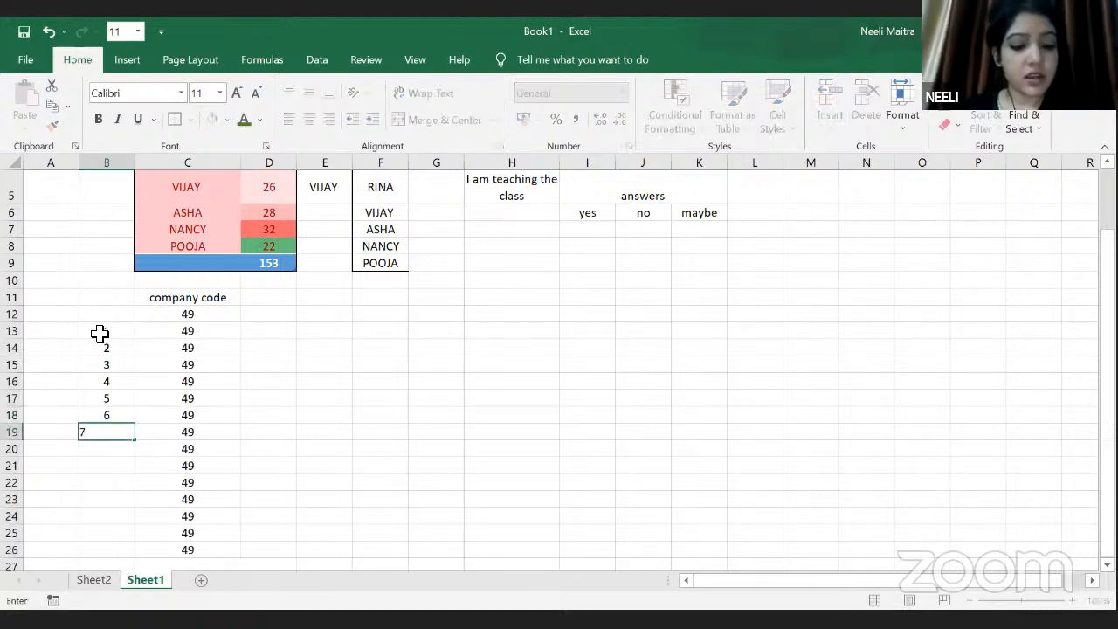
{"action": "key", "text": "Return"}
{"action": "type", "text": "8"}
{"action": "key", "text": "Return"}
{"action": "type", "text": "9"}
{"action": "key", "text": "Return"}
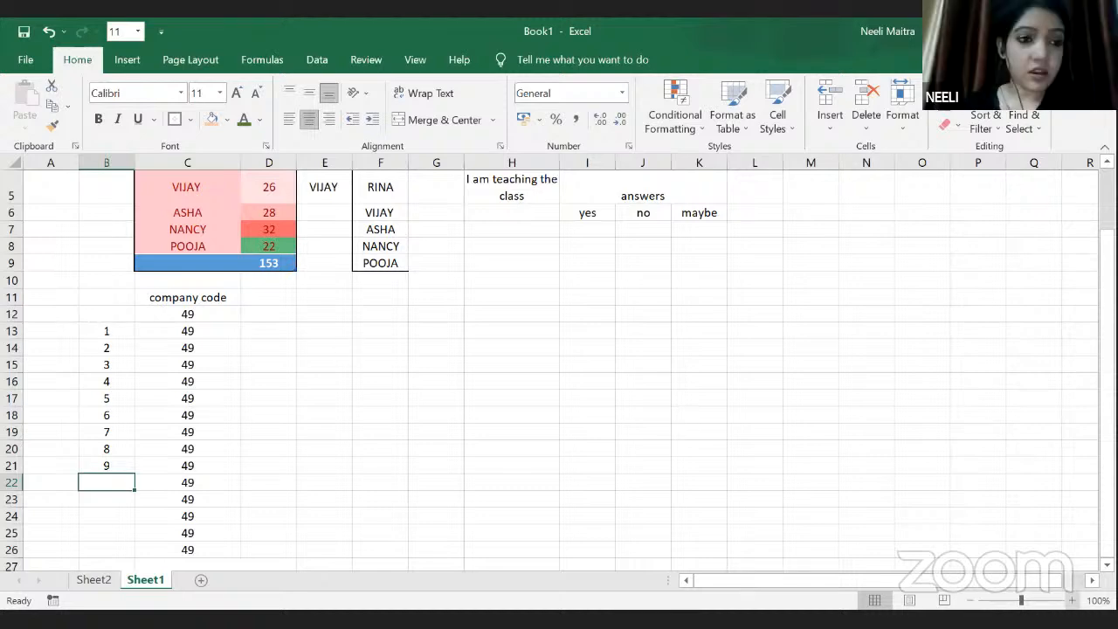
Extend the number series from the 1 and 2 in B13:B14 down to 20 in B32 with the fill handle
{"action": "scroll", "coordinate": [559, 367], "scroll_direction": "down", "scroll_amount": 2}
{"action": "scroll", "coordinate": [559, 367], "scroll_direction": "down", "scroll_amount": 1}
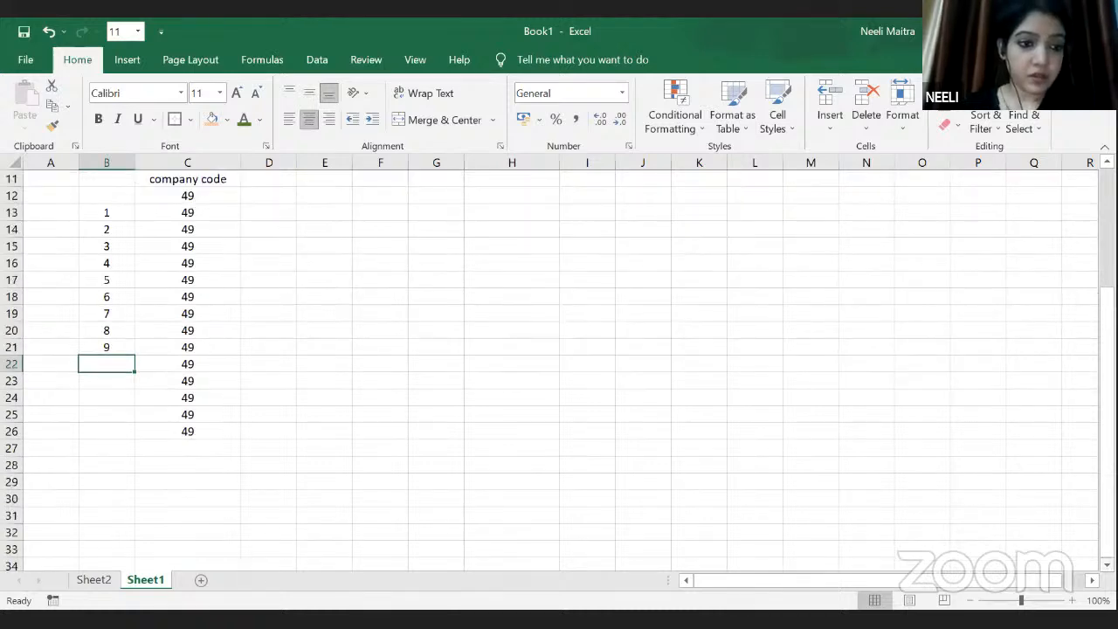
{"action": "left_click", "coordinate": [121, 332]}
{"action": "left_click", "coordinate": [115, 213]}
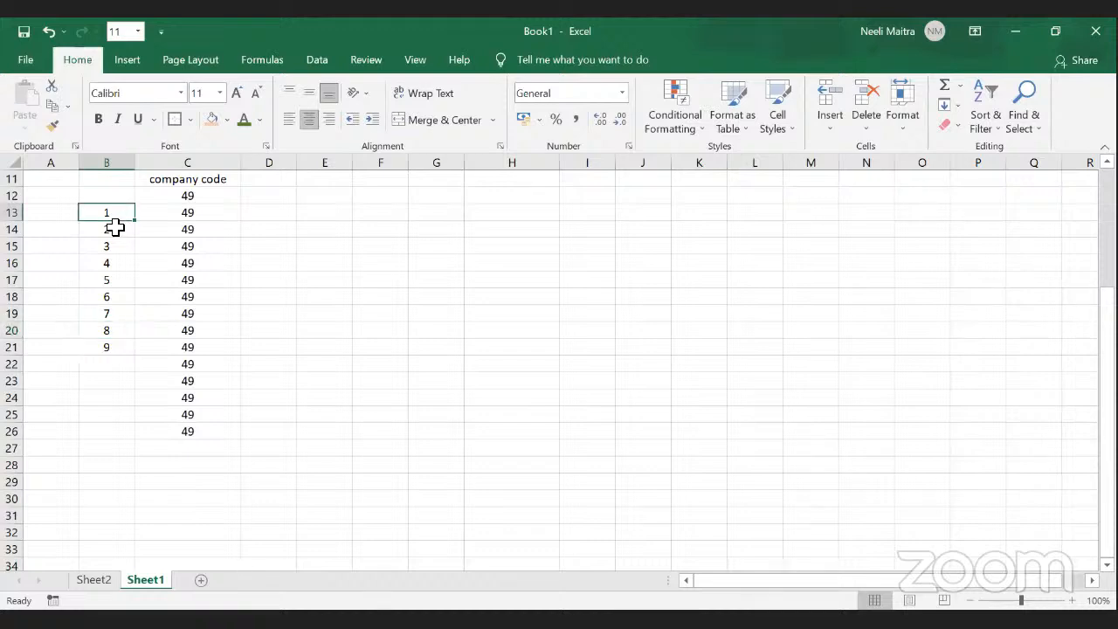
{"action": "left_click", "coordinate": [113, 227], "text": "shift"}
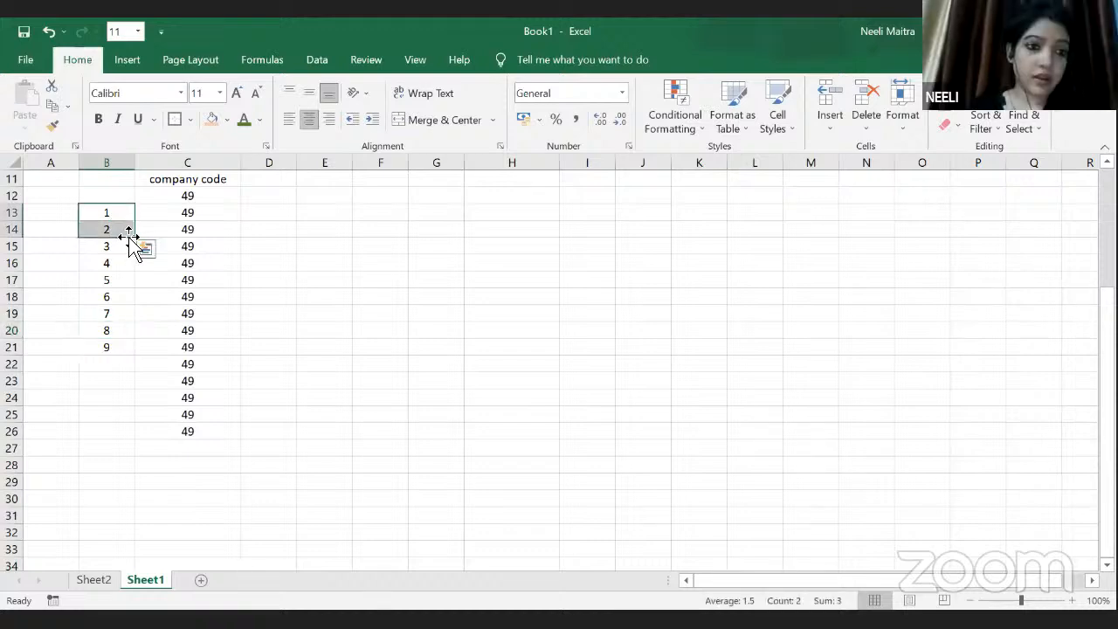
{"action": "left_click", "coordinate": [264, 241]}
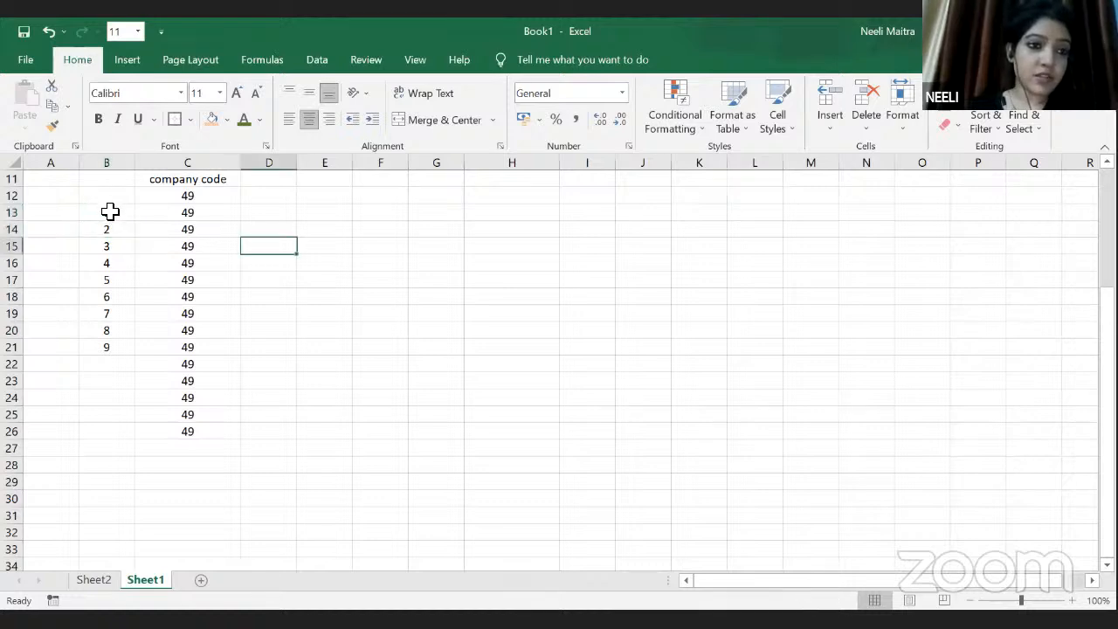
{"action": "left_click", "coordinate": [110, 212]}
{"action": "left_click_drag", "start_coordinate": [111, 213], "coordinate": [147, 527]}
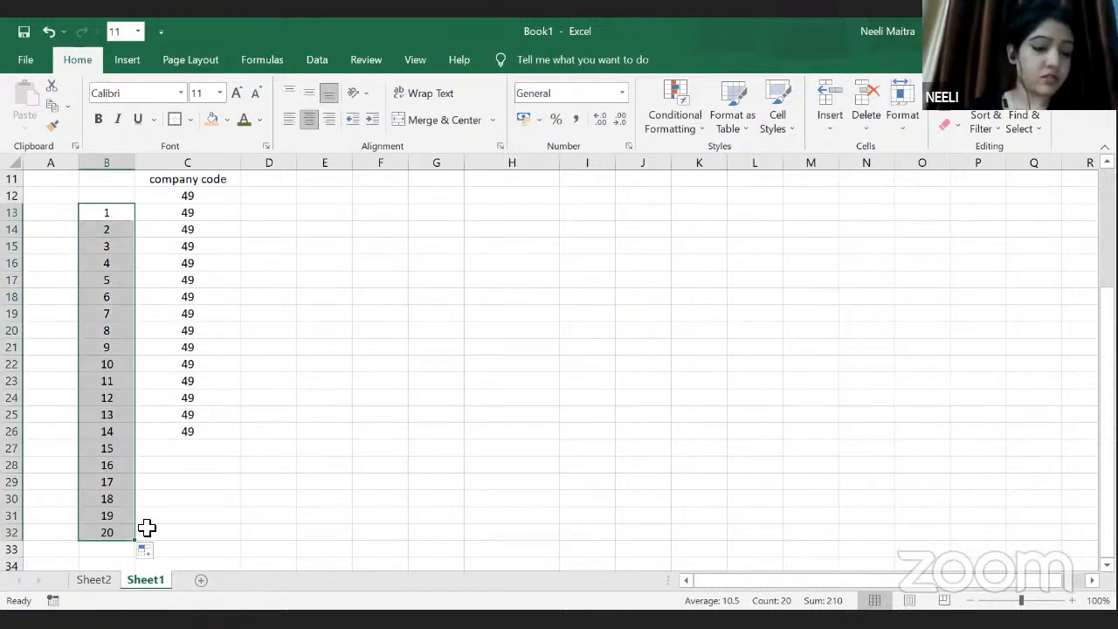
{"action": "left_click", "coordinate": [461, 437]}
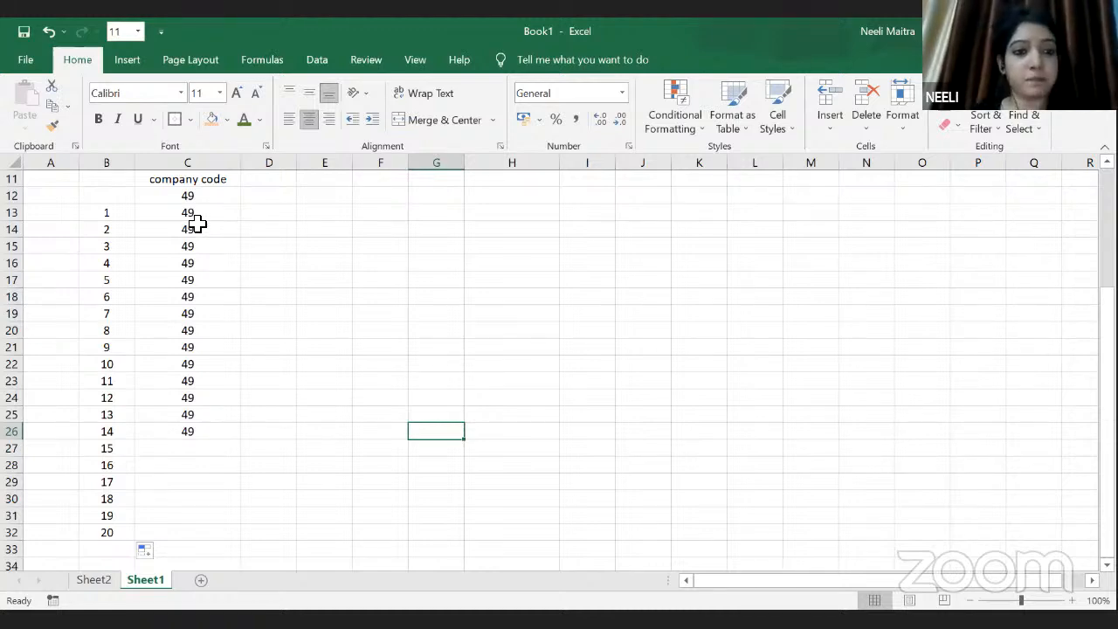
{"action": "left_click_drag", "start_coordinate": [199, 194], "coordinate": [206, 292]}
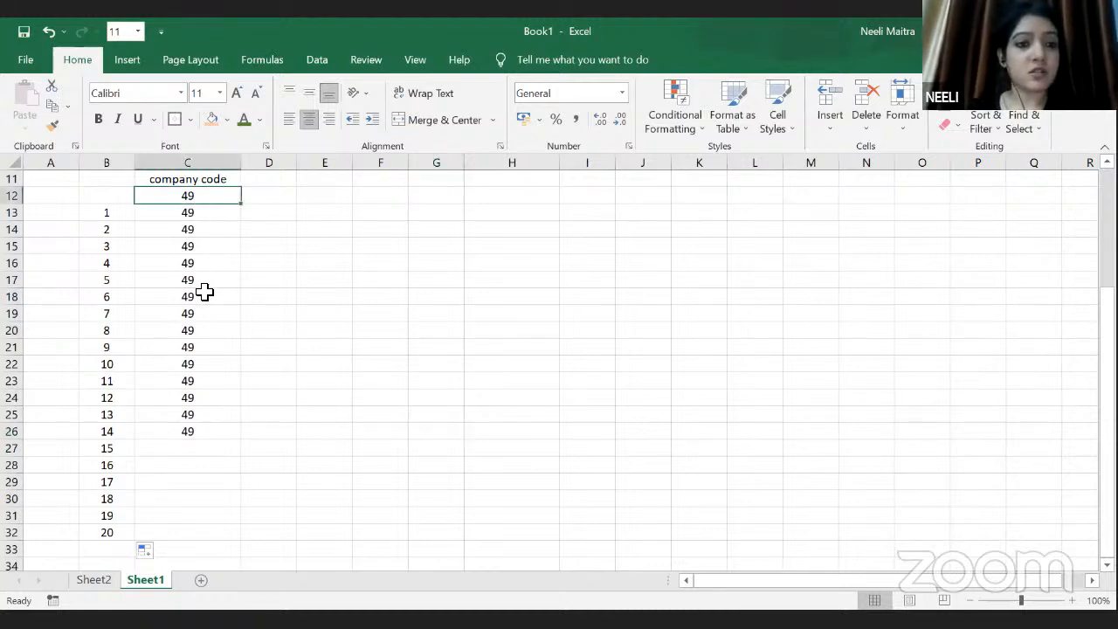
{"action": "left_click_drag", "start_coordinate": [110, 216], "coordinate": [115, 536]}
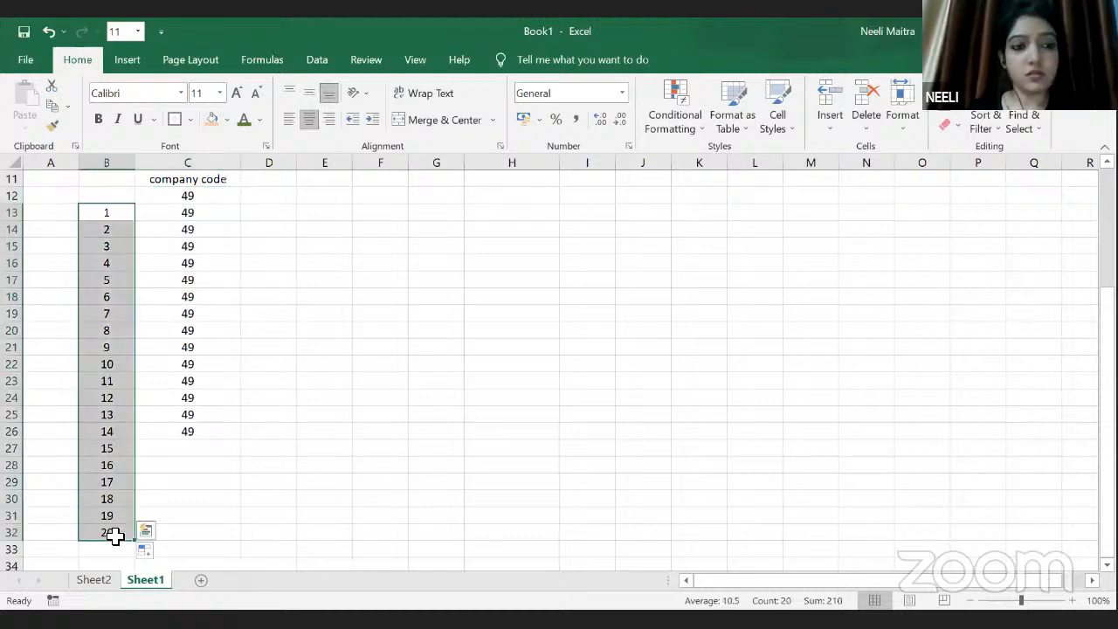
{"action": "left_click", "coordinate": [323, 519]}
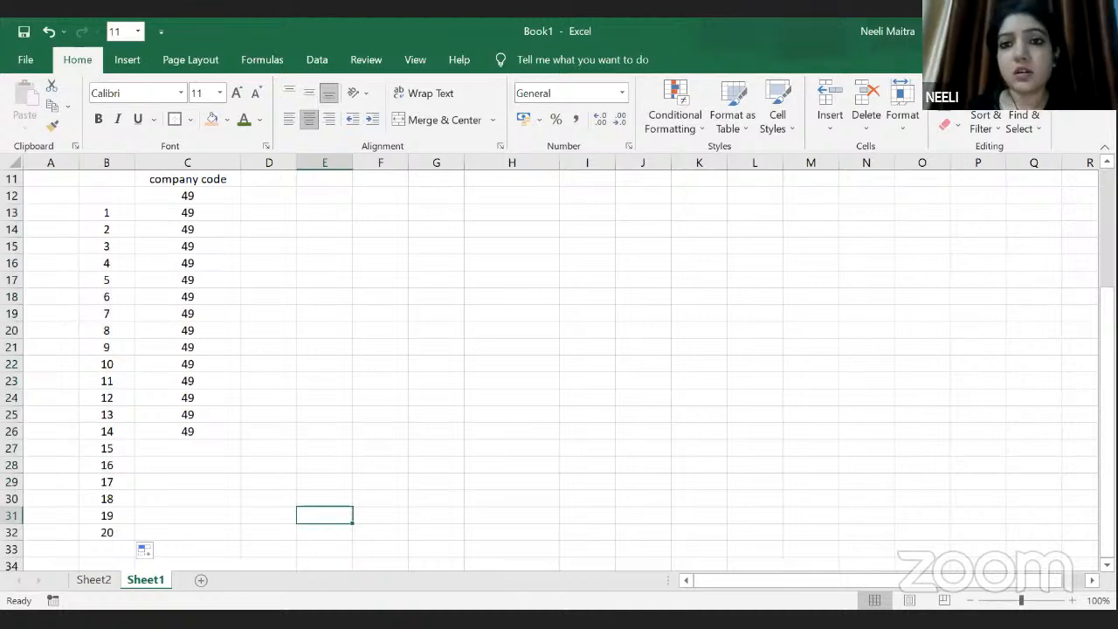
Examine the options offered by Conditional Formatting, cell Format, AutoSum and Sort & Filter
{"action": "scroll", "coordinate": [559, 363], "scroll_direction": "up", "scroll_amount": 1}
{"action": "scroll", "coordinate": [844, 180], "scroll_direction": "up", "scroll_amount": 3}
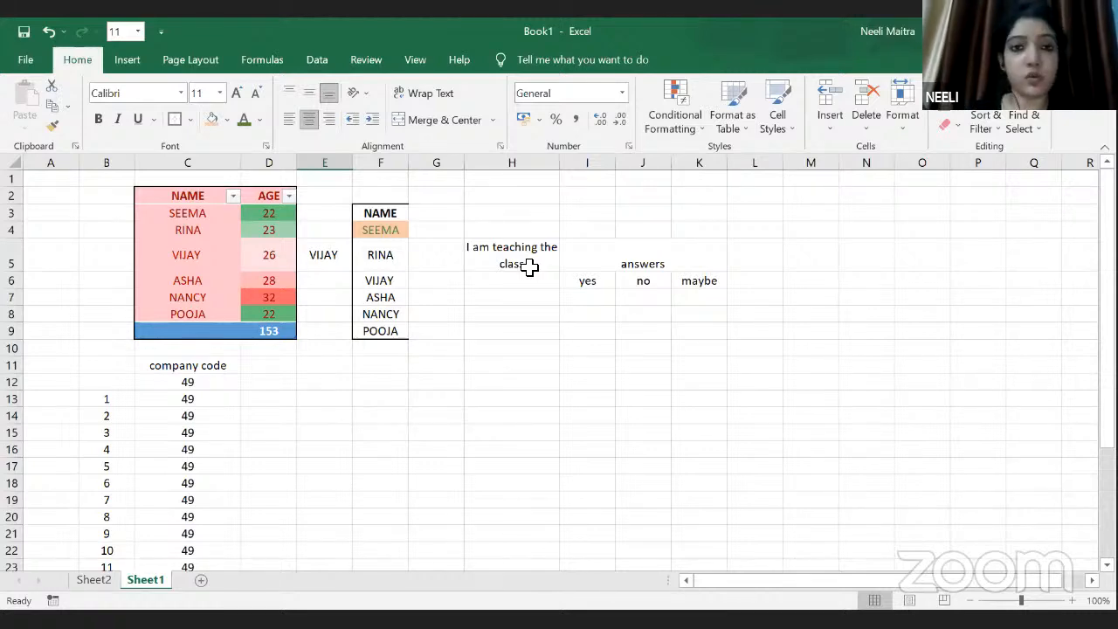
{"action": "left_click", "coordinate": [499, 167]}
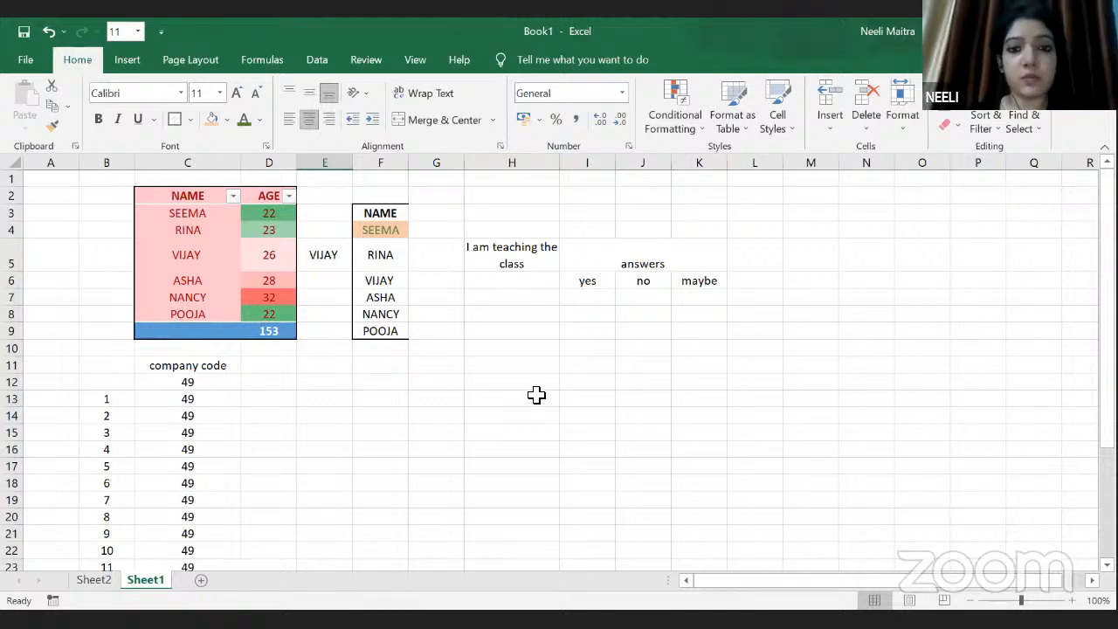
{"action": "left_click", "coordinate": [700, 134]}
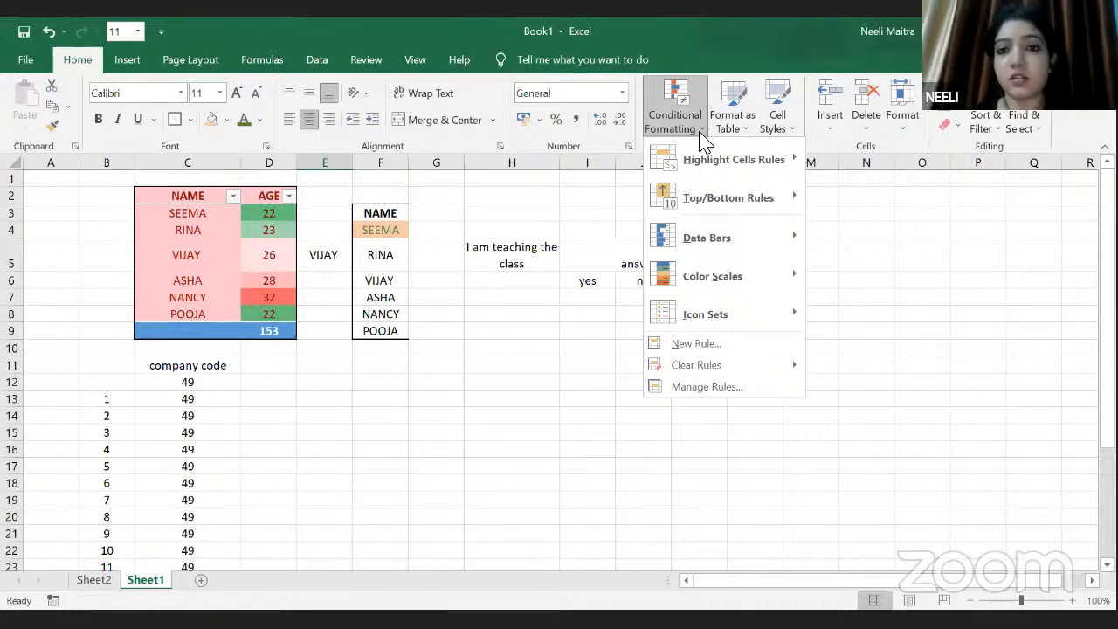
{"action": "left_click", "coordinate": [836, 133]}
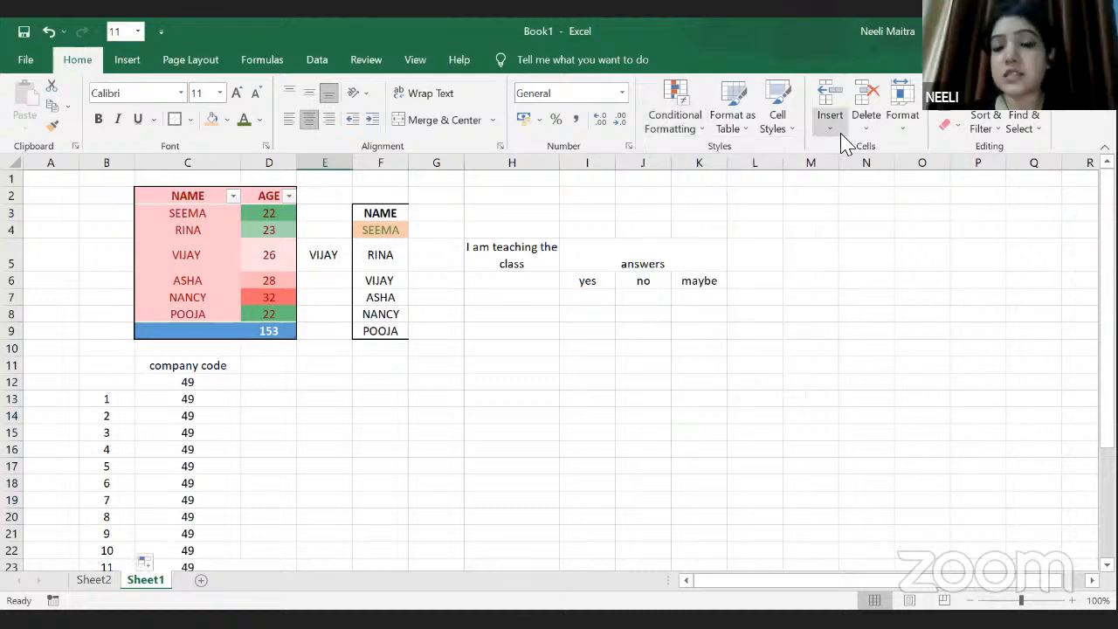
{"action": "left_click", "coordinate": [900, 129]}
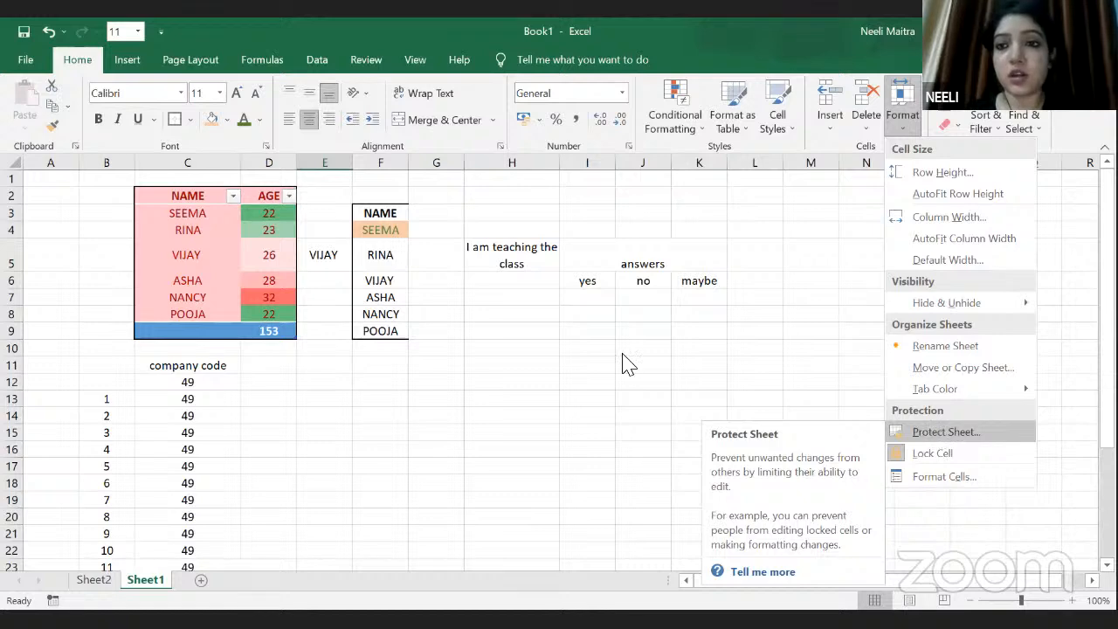
{"action": "key", "text": "Escape"}
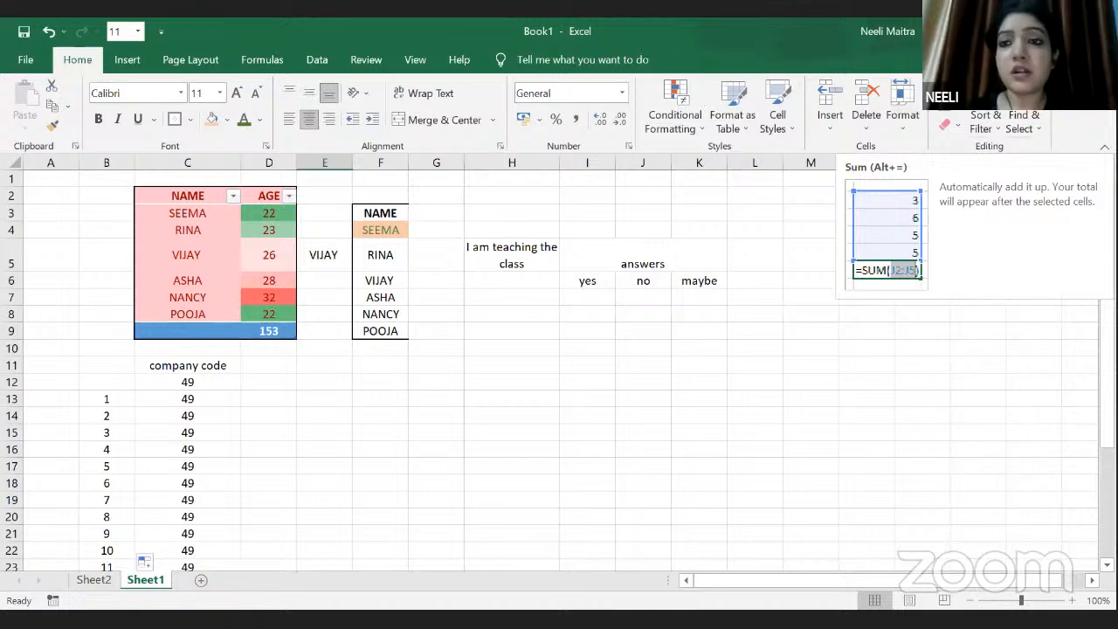
{"action": "left_click", "coordinate": [958, 88]}
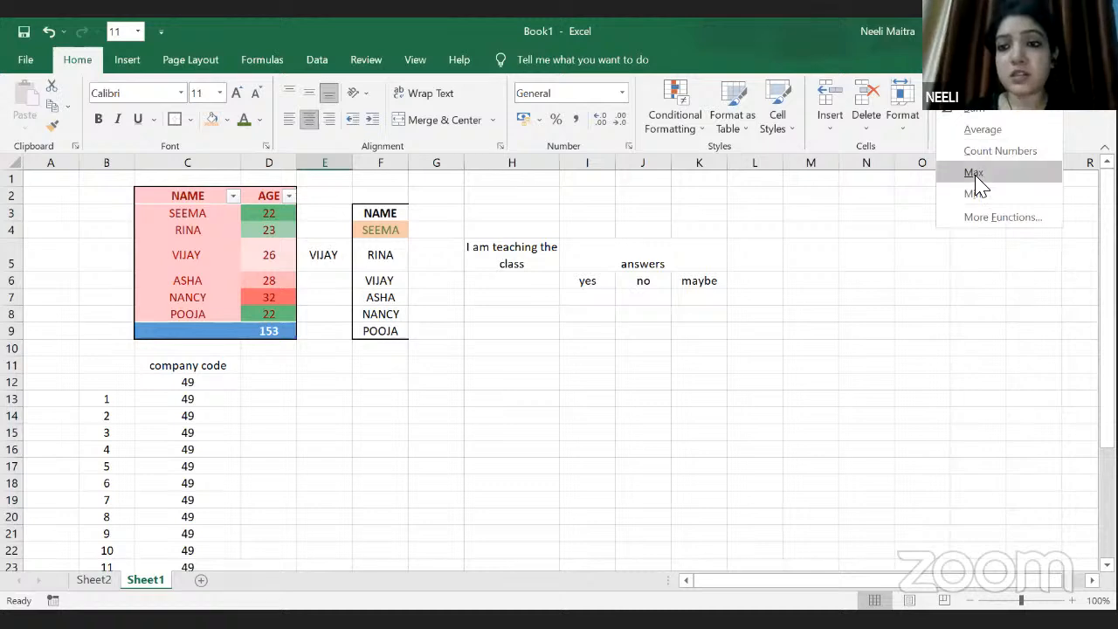
{"action": "left_click", "coordinate": [834, 190]}
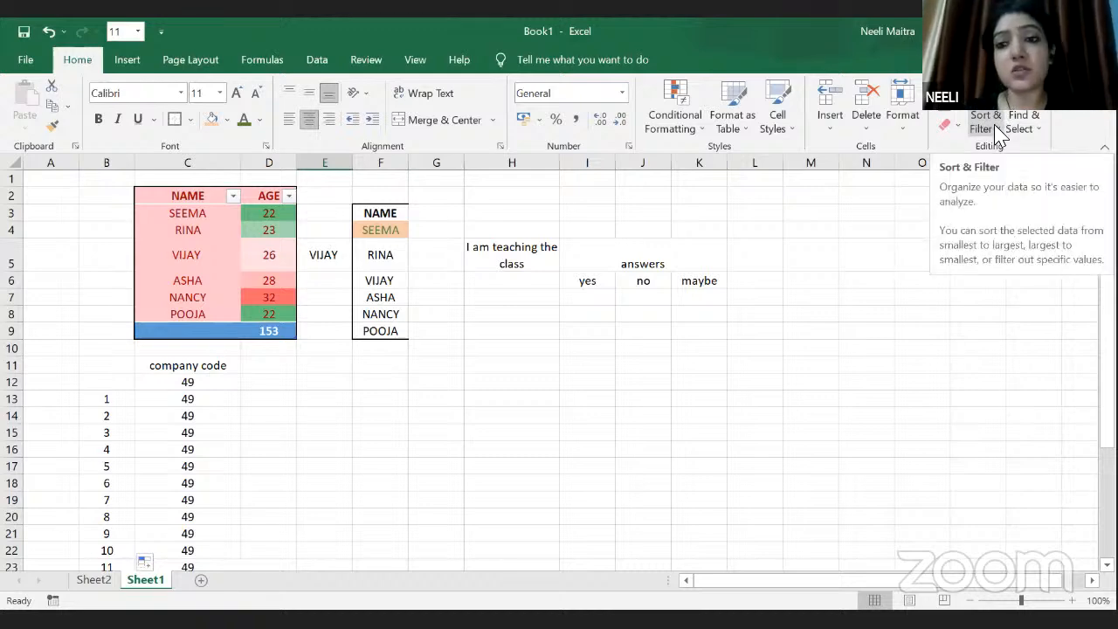
{"action": "left_click", "coordinate": [998, 137]}
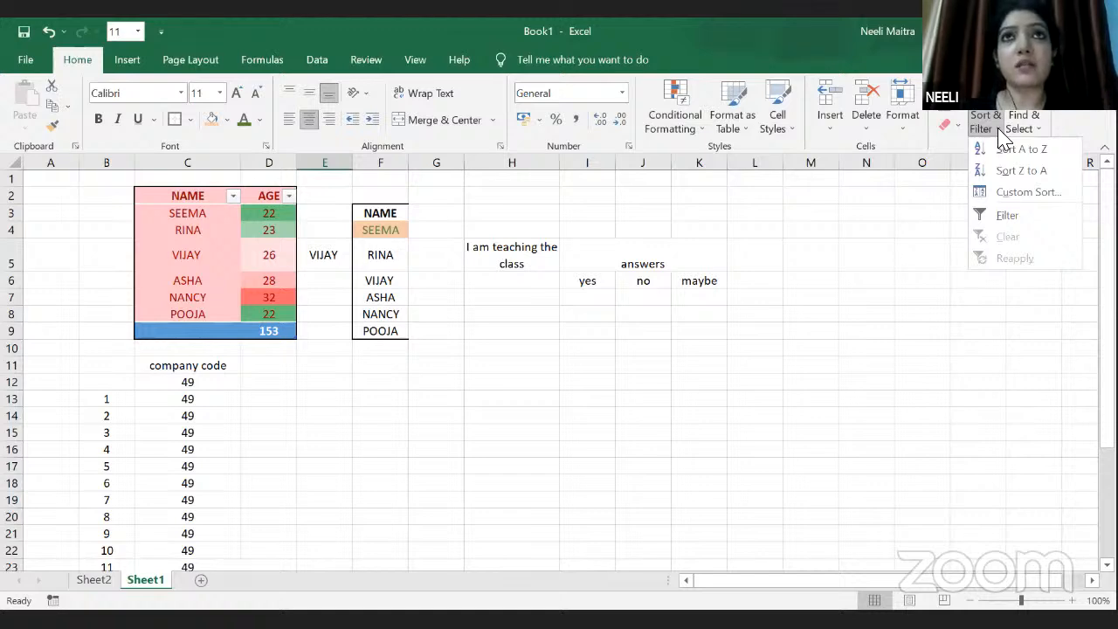
{"action": "left_click", "coordinate": [998, 130]}
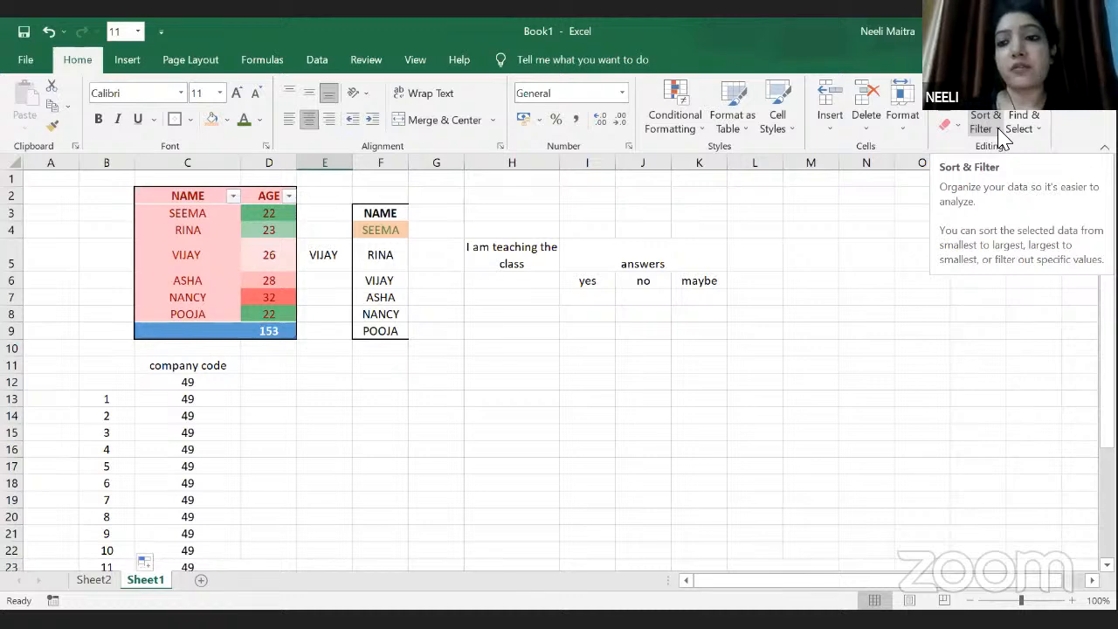
Try to sort A to Z with only the empty cell E31 selected
{"action": "left_click", "coordinate": [998, 131]}
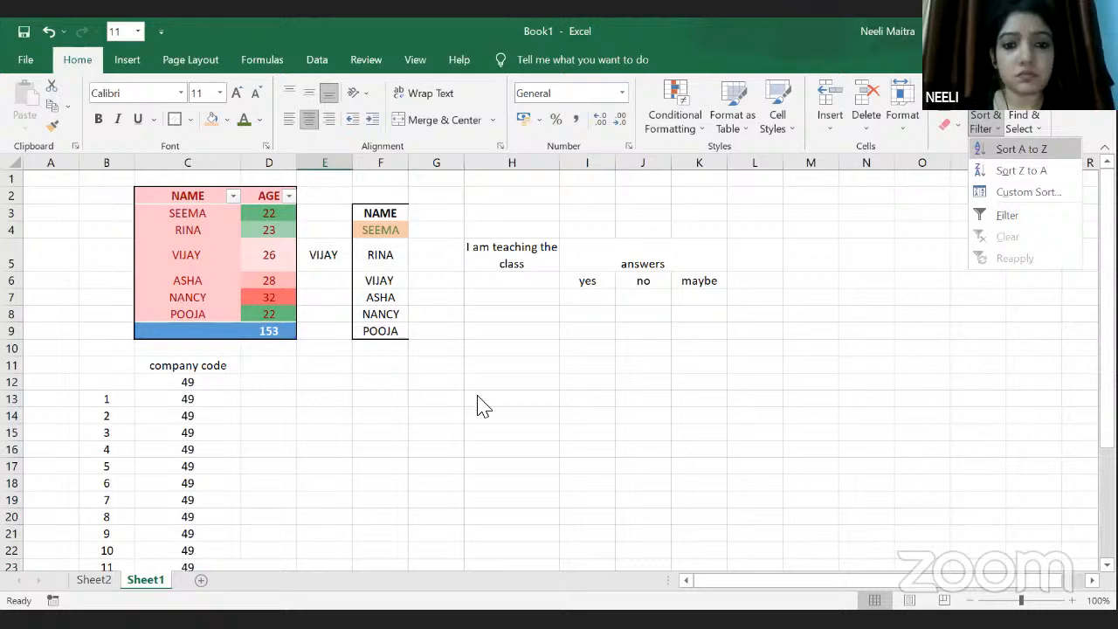
{"action": "key", "text": "Return"}
{"action": "left_click_drag", "start_coordinate": [533, 293], "coordinate": [427, 275]}
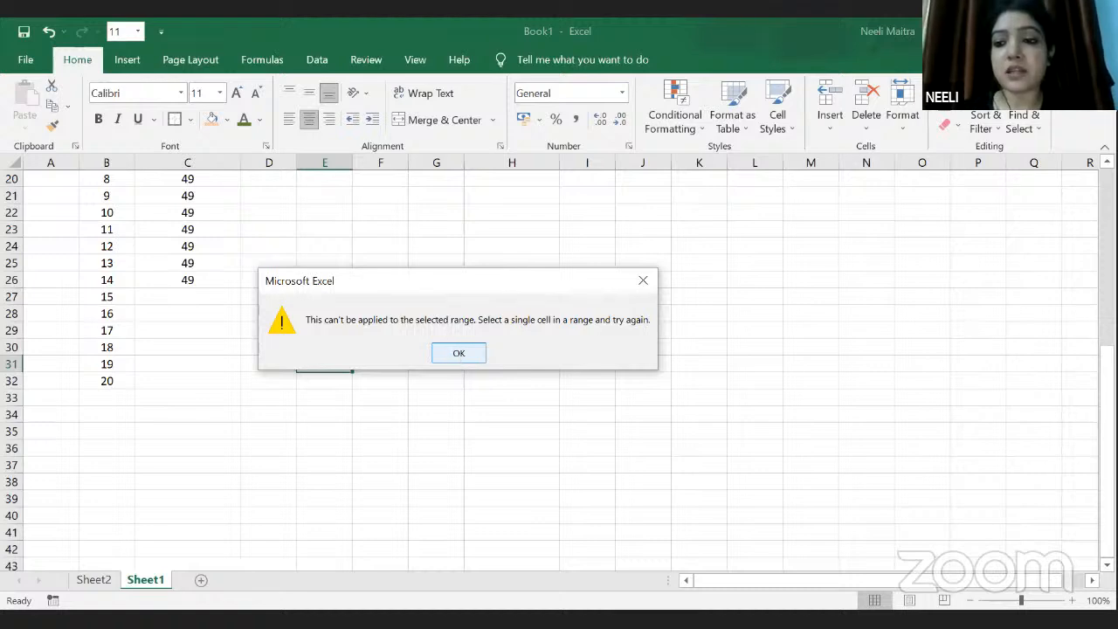
{"action": "key", "text": "Return"}
{"action": "scroll", "coordinate": [222, 209], "scroll_direction": "up", "scroll_amount": 6}
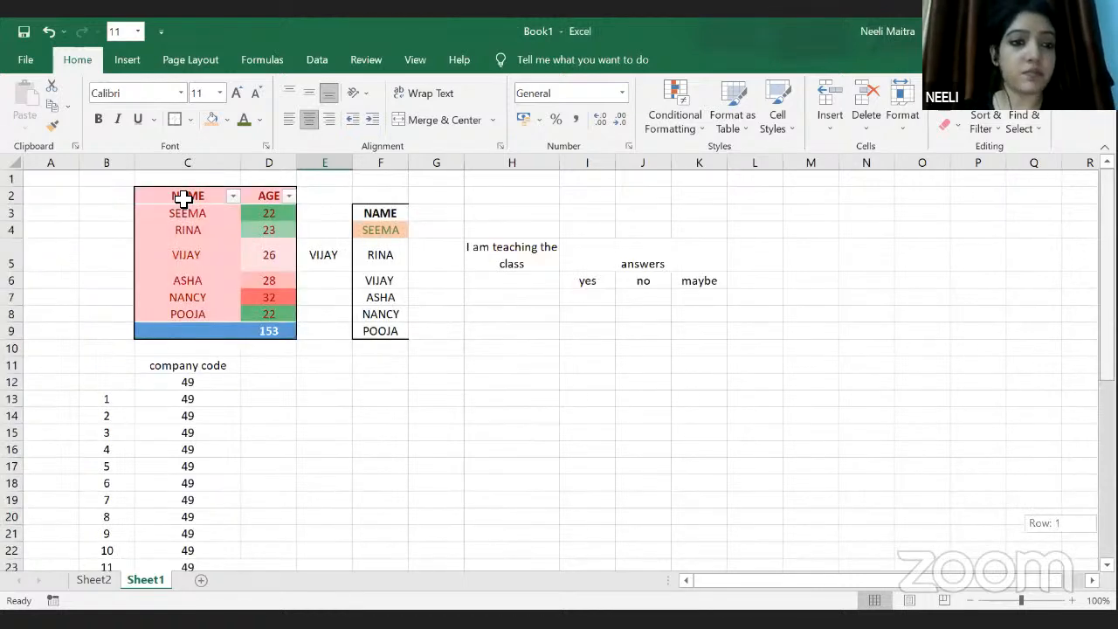
Review the sort and filter options of the NAME column in the name and age table
{"action": "left_click", "coordinate": [226, 200]}
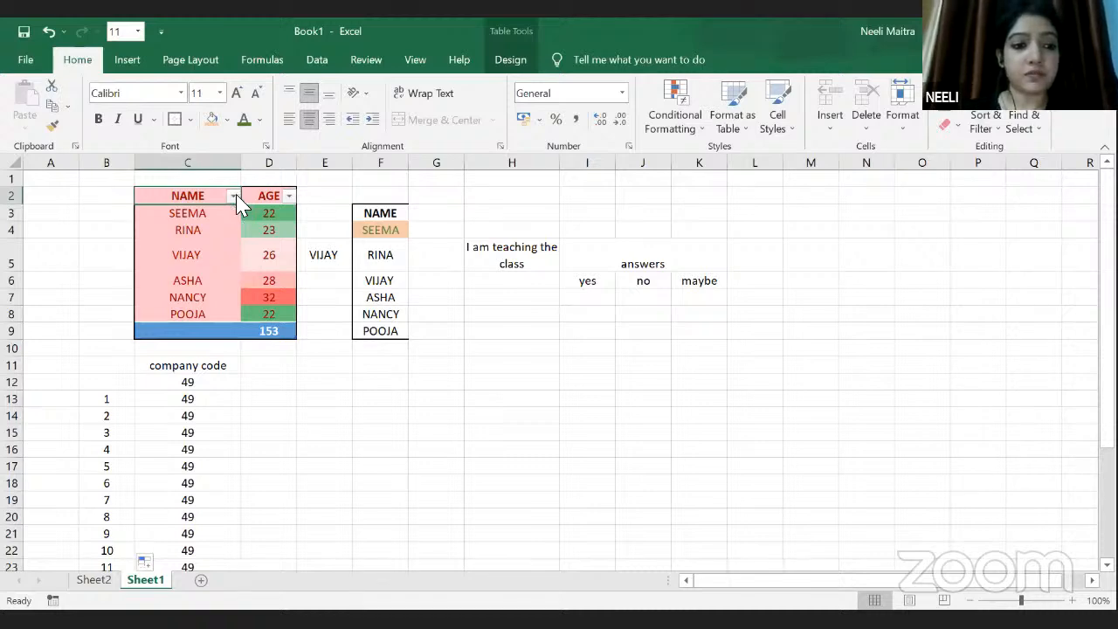
{"action": "left_click", "coordinate": [234, 195]}
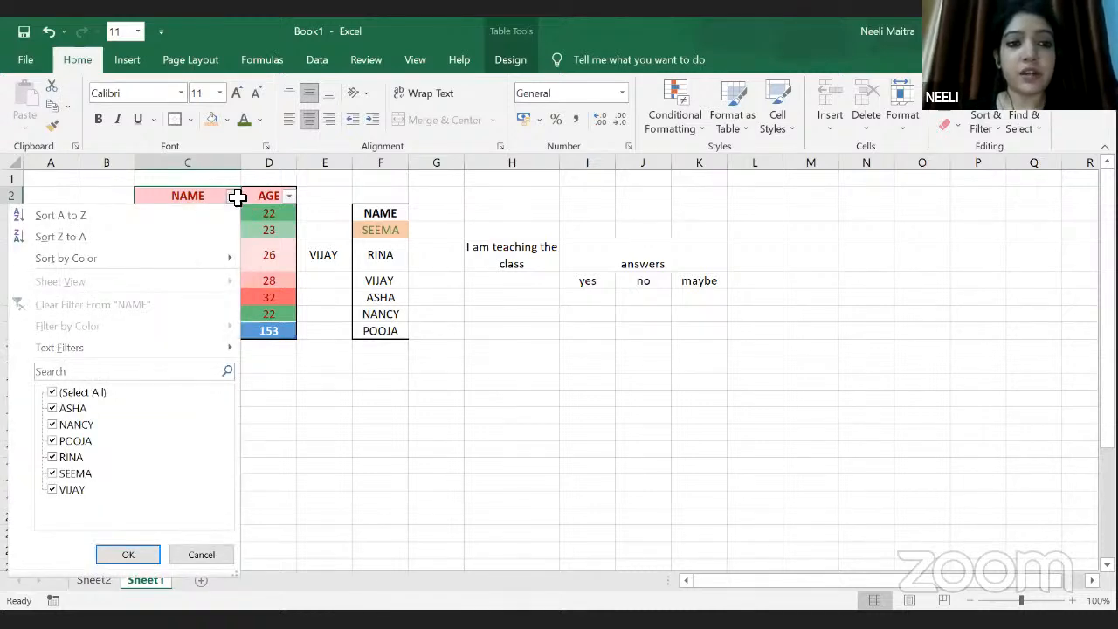
{"action": "left_click", "coordinate": [189, 200]}
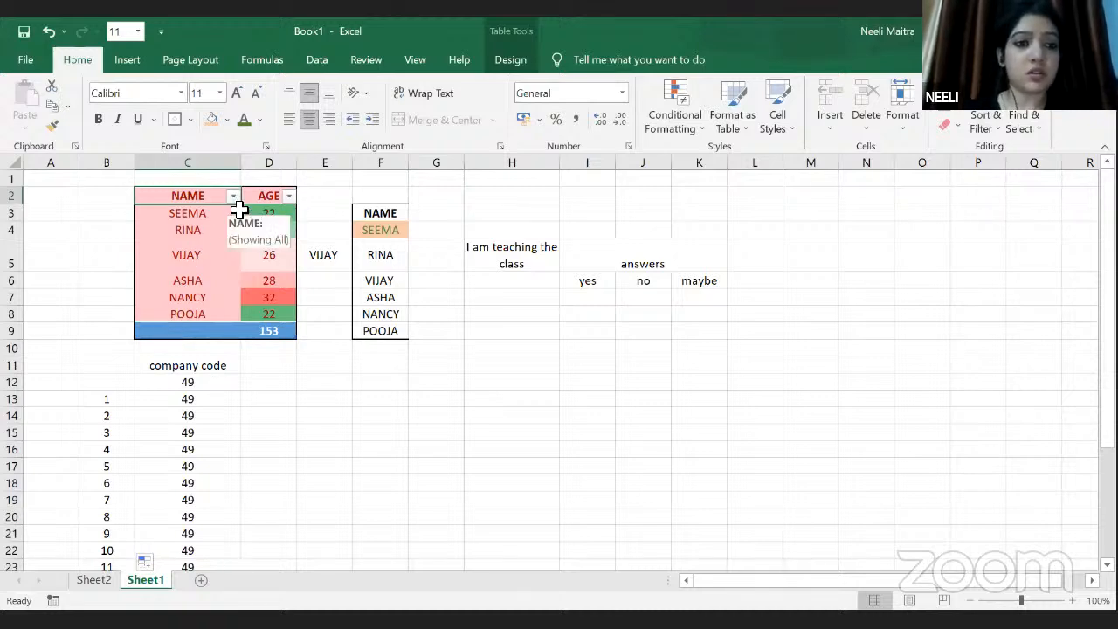
{"action": "left_click", "coordinate": [236, 197]}
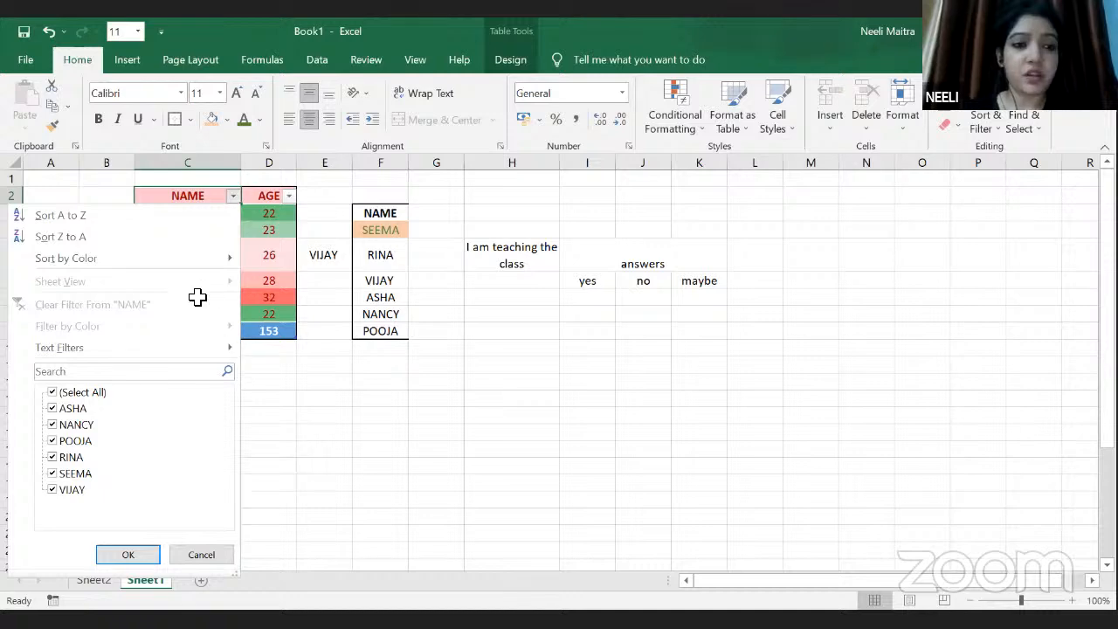
{"action": "key", "text": "Escape"}
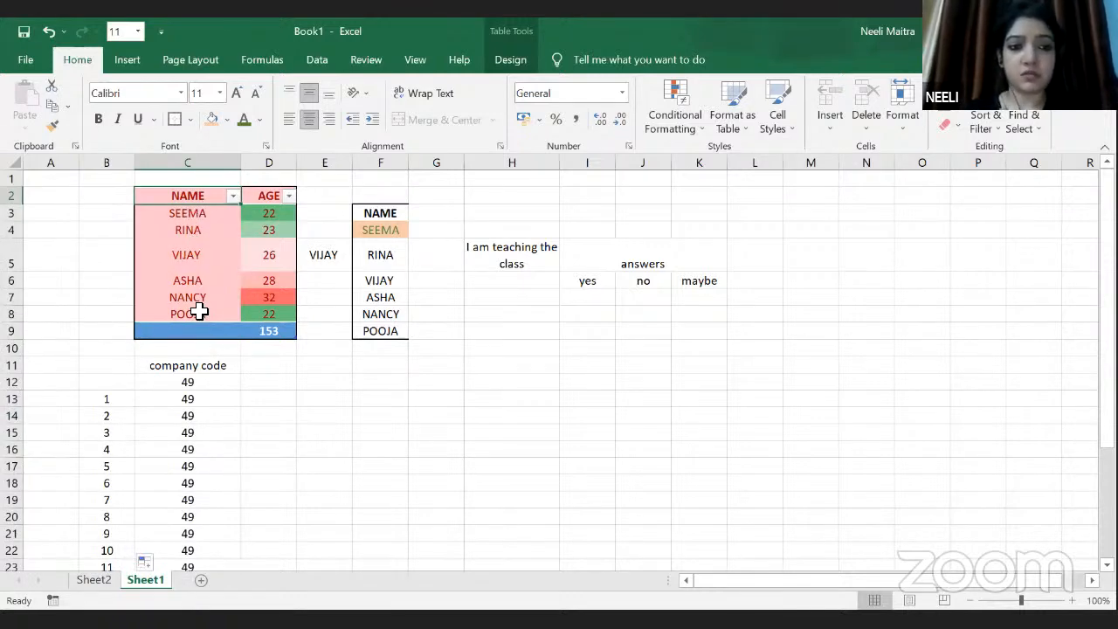
Filter the NAME column of the name and age table to show only the person aged 26
{"action": "left_click", "coordinate": [232, 196]}
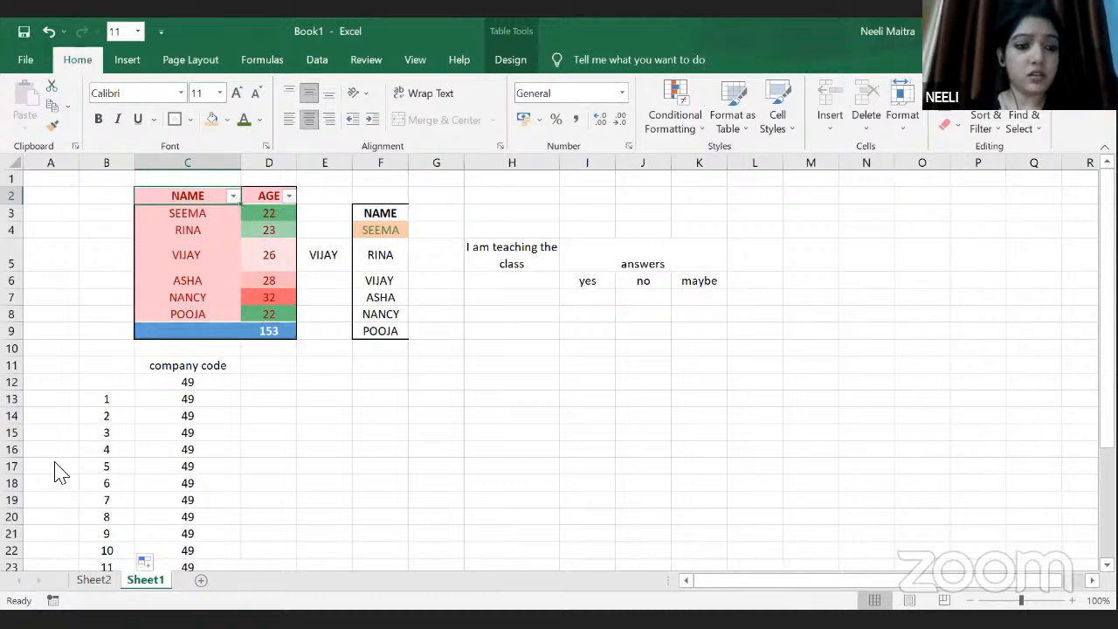
{"action": "left_click", "coordinate": [52, 458]}
{"action": "left_click", "coordinate": [52, 472]}
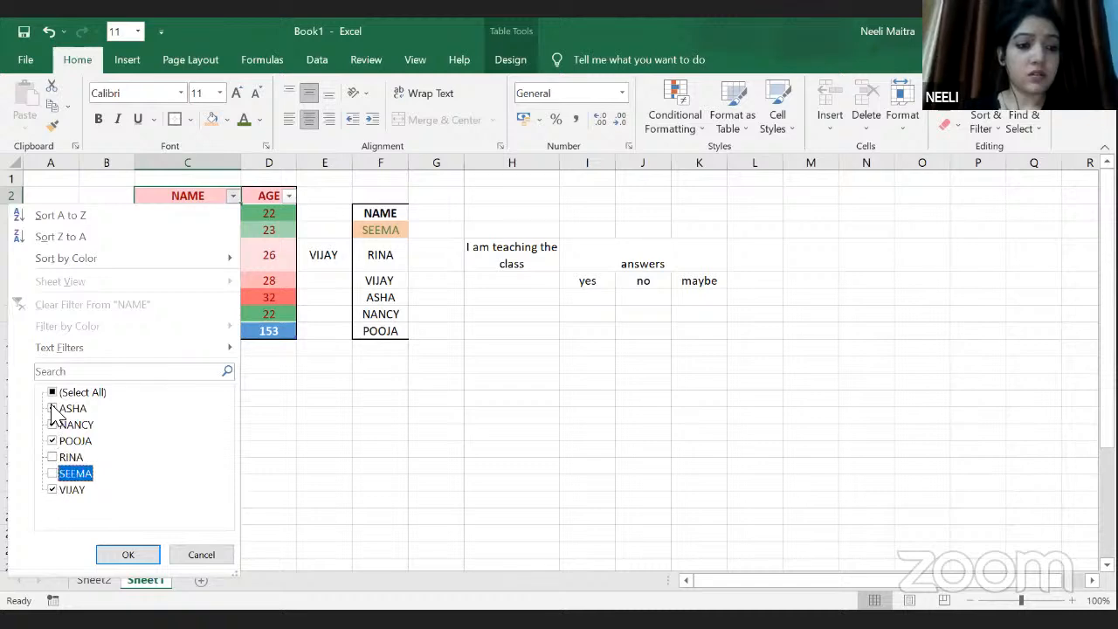
{"action": "left_click", "coordinate": [52, 425]}
{"action": "left_click", "coordinate": [53, 408]}
{"action": "left_click", "coordinate": [52, 441]}
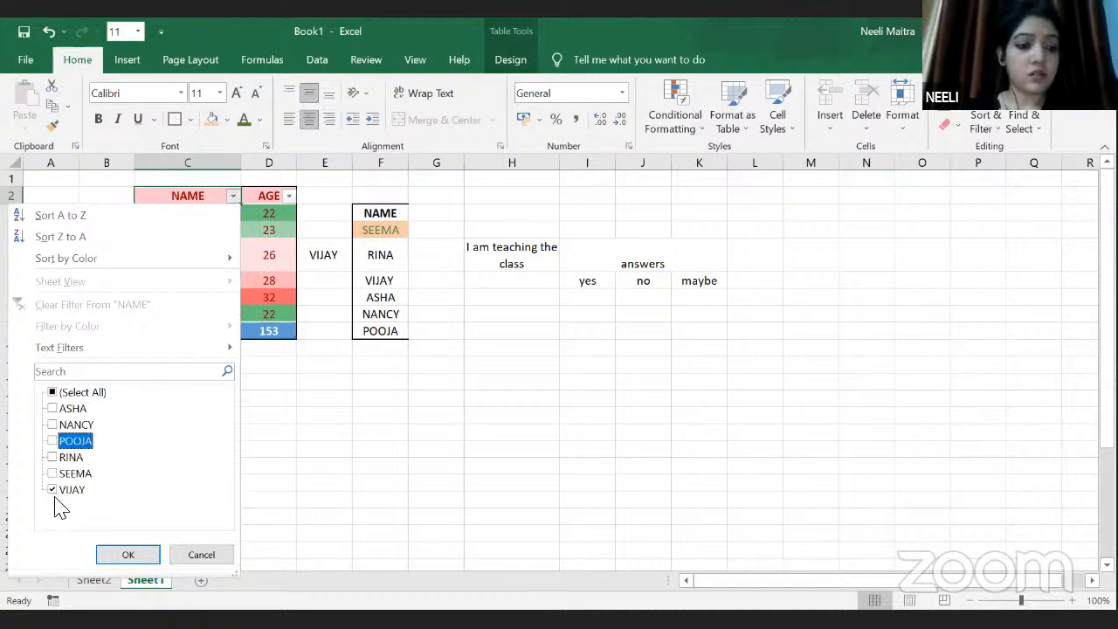
{"action": "left_click", "coordinate": [127, 555]}
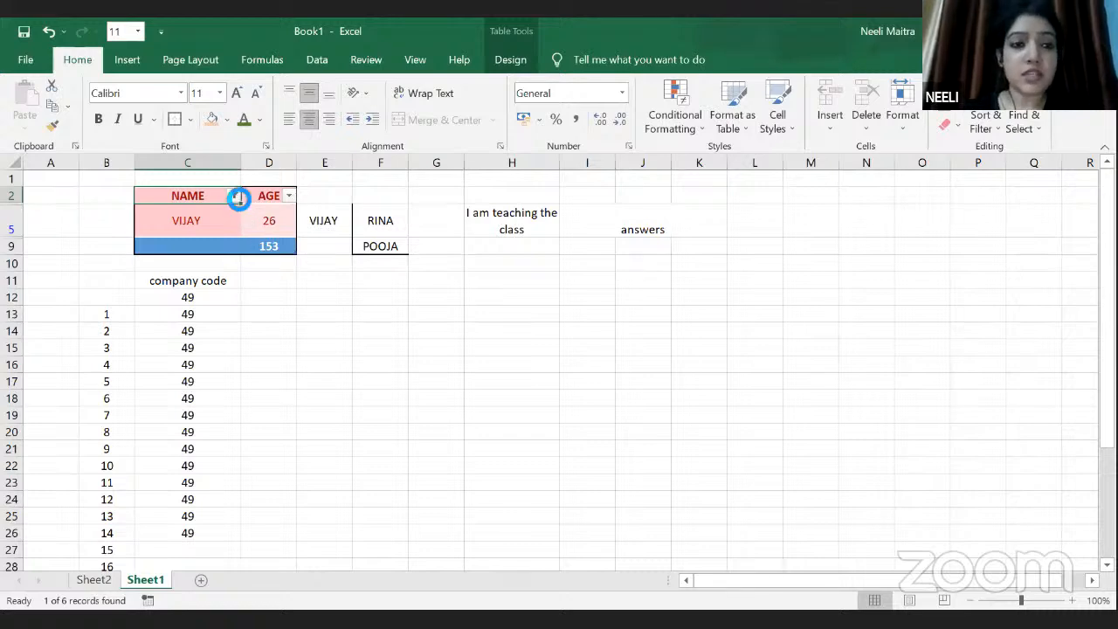
Reselect all names in the NAME column filter to restore every row of the table
{"action": "left_click", "coordinate": [53, 392]}
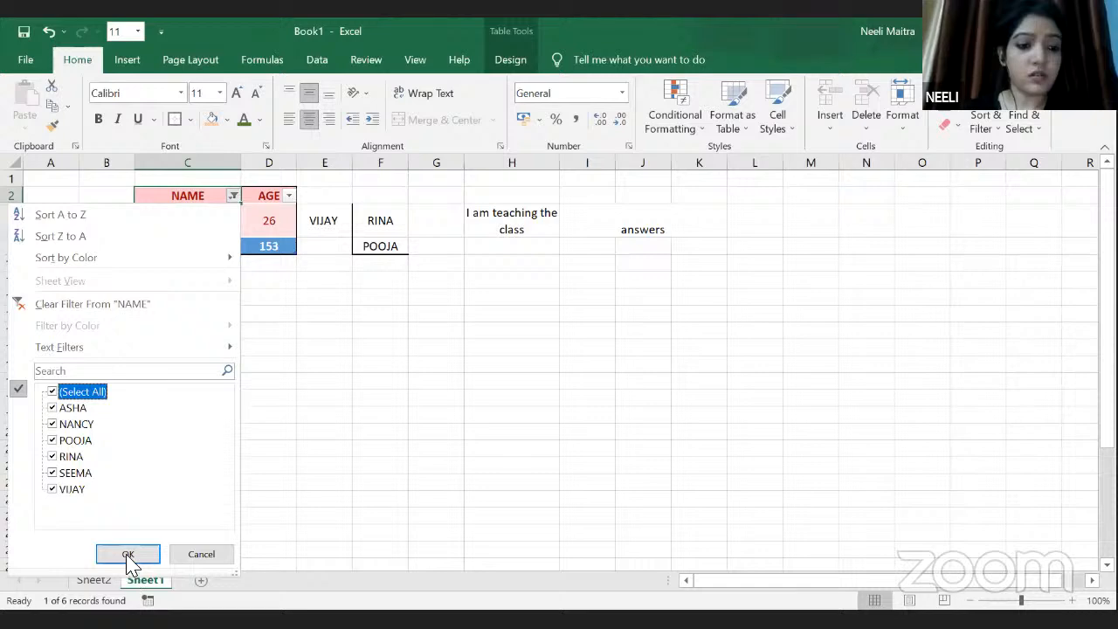
{"action": "left_click", "coordinate": [128, 554]}
{"action": "left_click", "coordinate": [405, 455]}
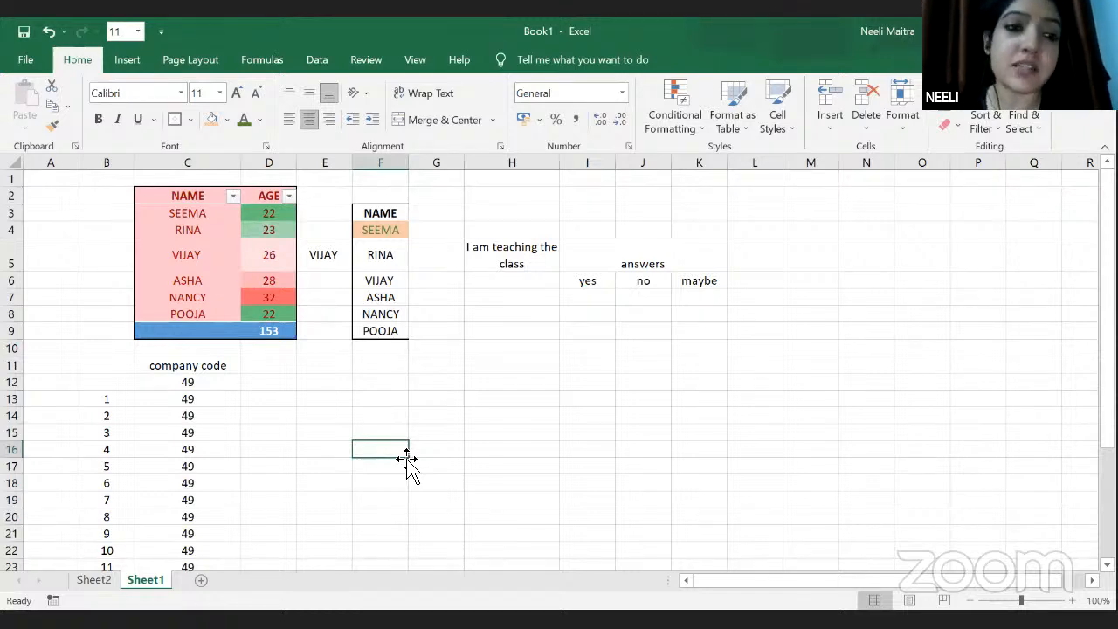
Review the Sort & Filter commands for the NAME header and the names listed in its filter
{"action": "left_click", "coordinate": [181, 197]}
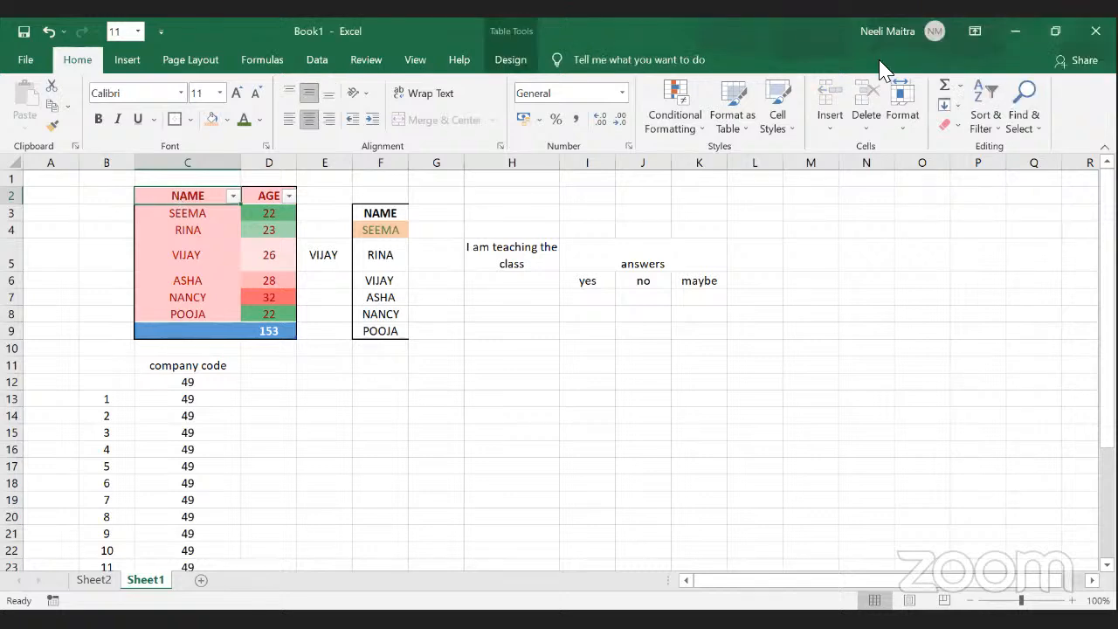
{"action": "left_click", "coordinate": [998, 138]}
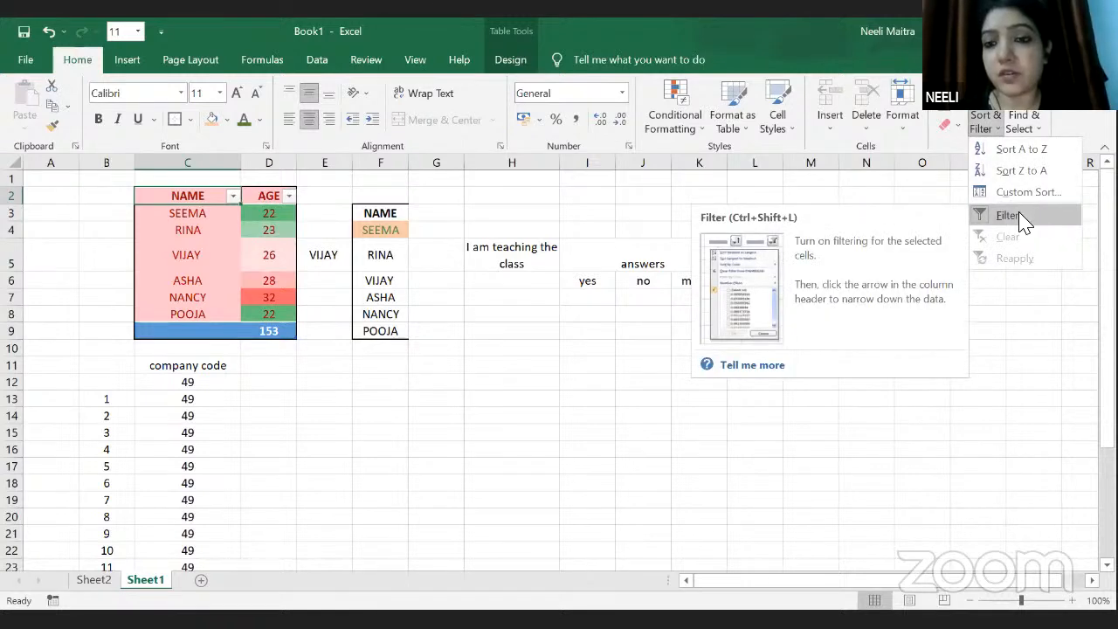
{"action": "left_click", "coordinate": [566, 382]}
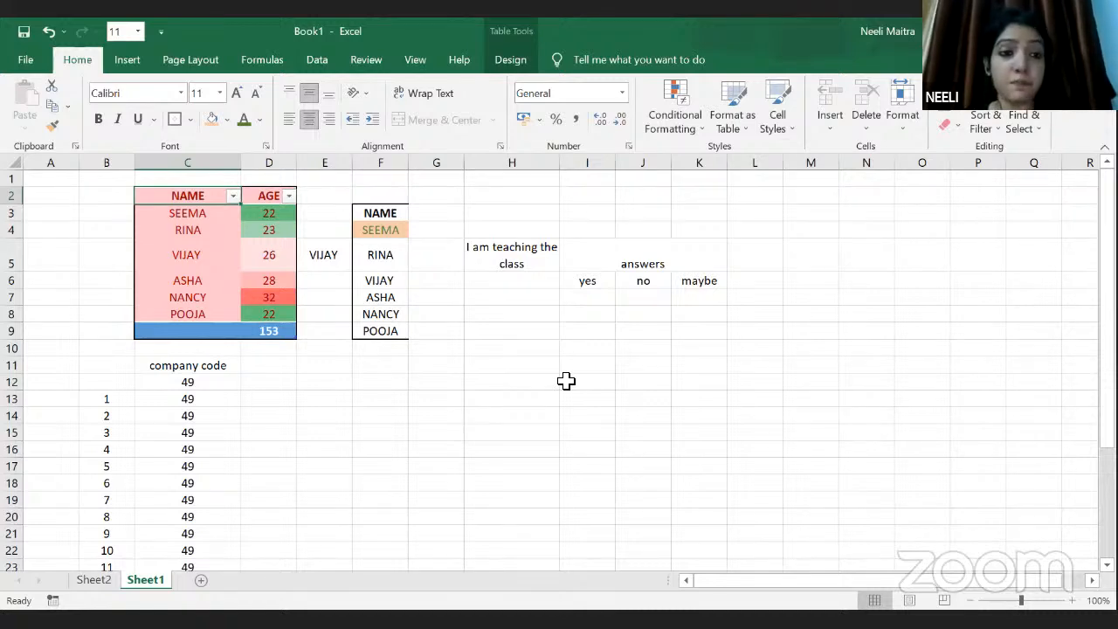
{"action": "left_click", "coordinate": [233, 197]}
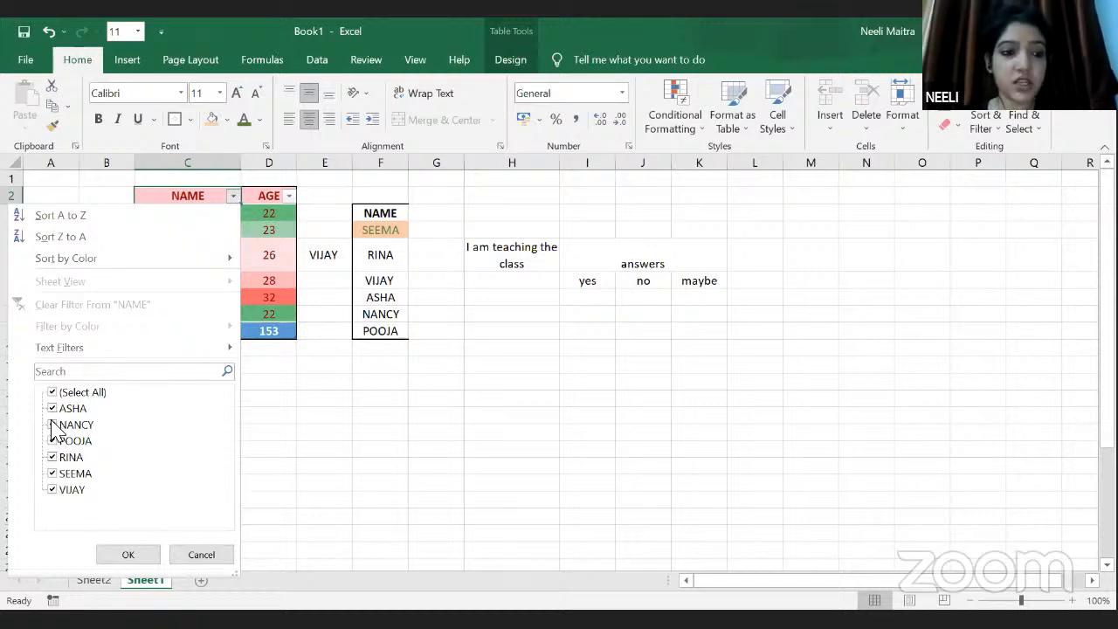
{"action": "left_click", "coordinate": [129, 555]}
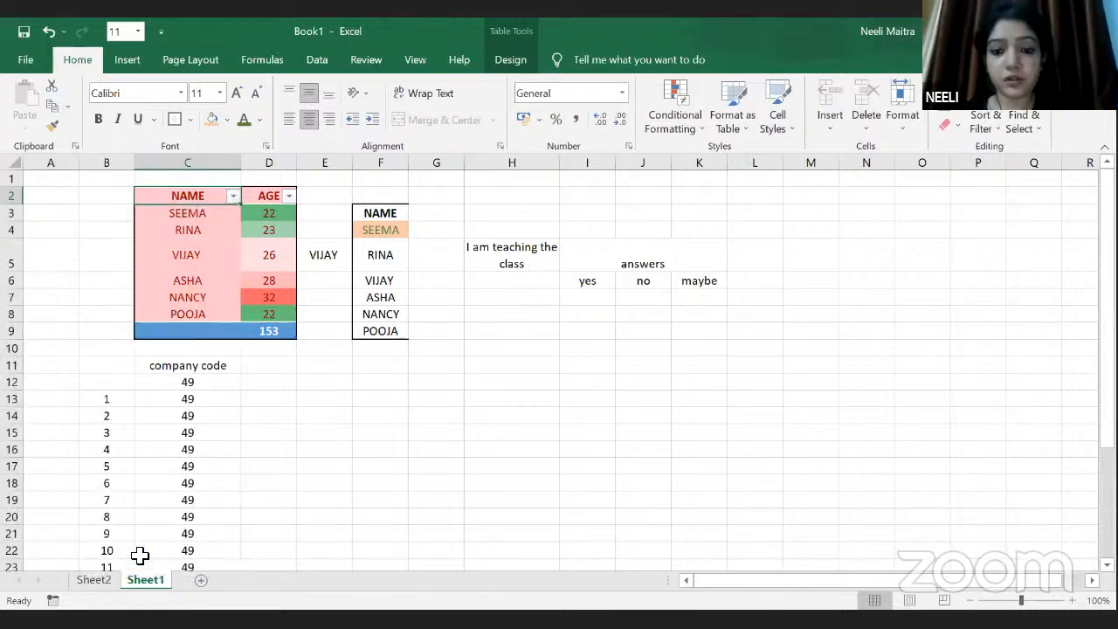
{"action": "left_click", "coordinate": [484, 213]}
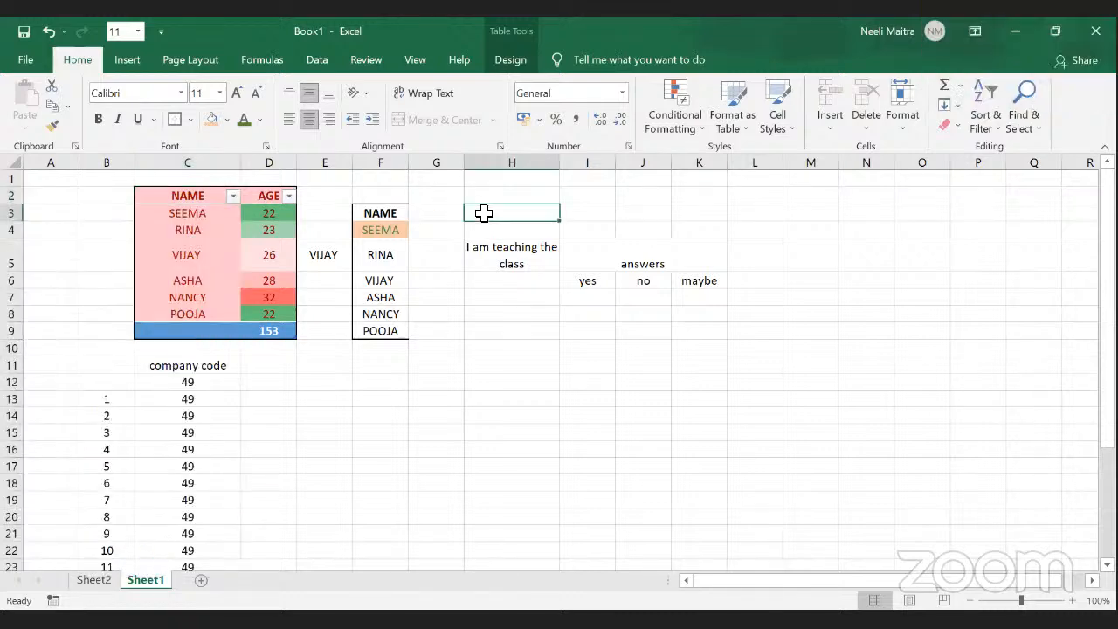
{"action": "left_click", "coordinate": [580, 201]}
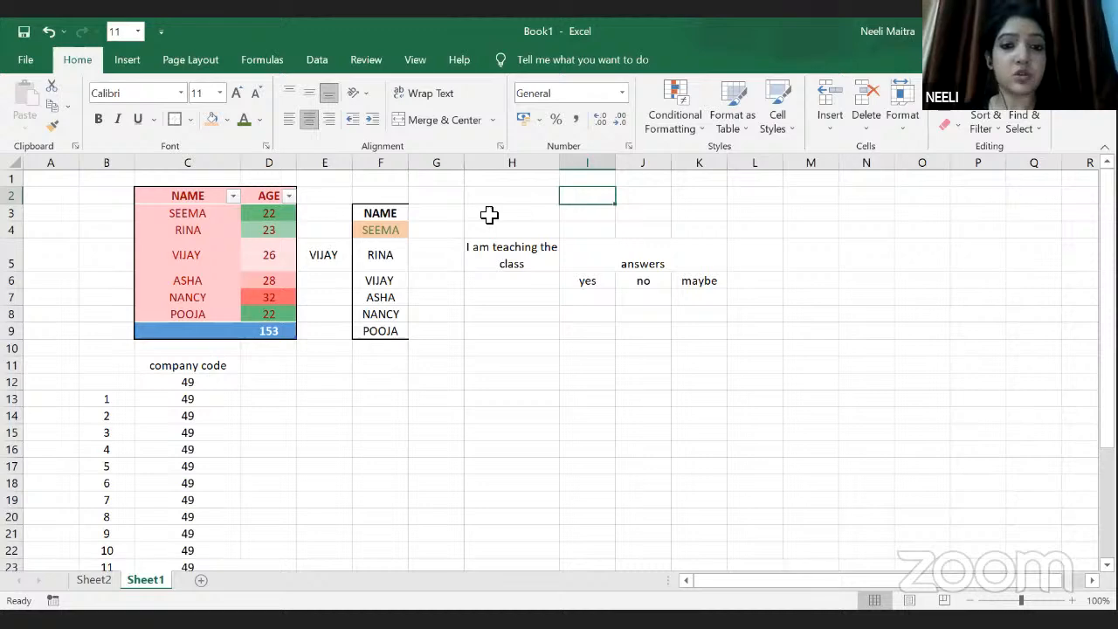
{"action": "left_click", "coordinate": [489, 214]}
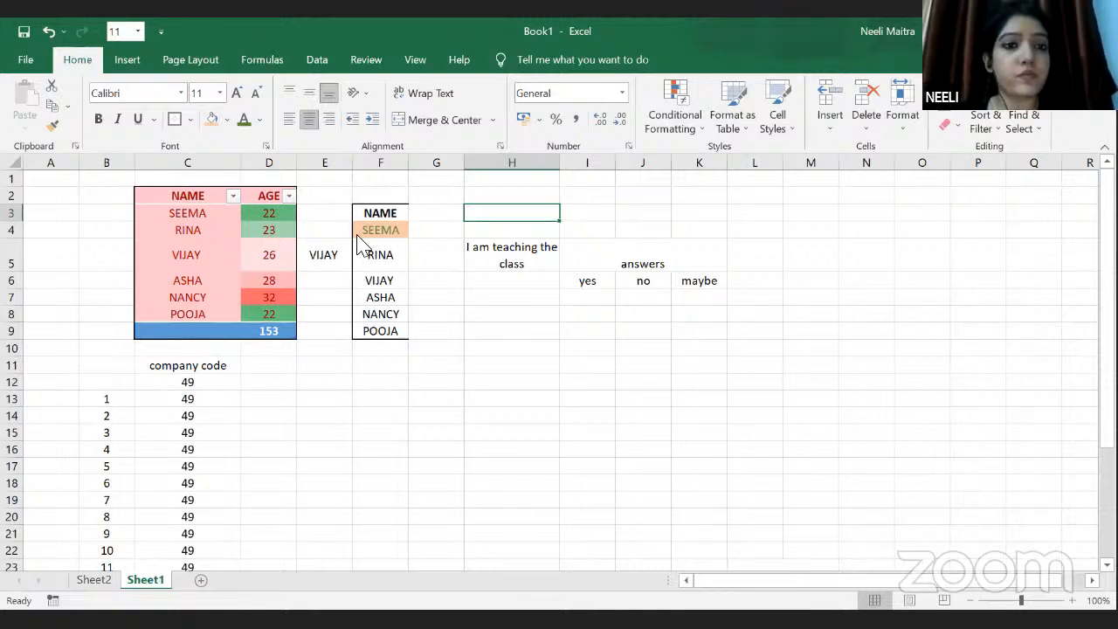
{"action": "left_click", "coordinate": [271, 63]}
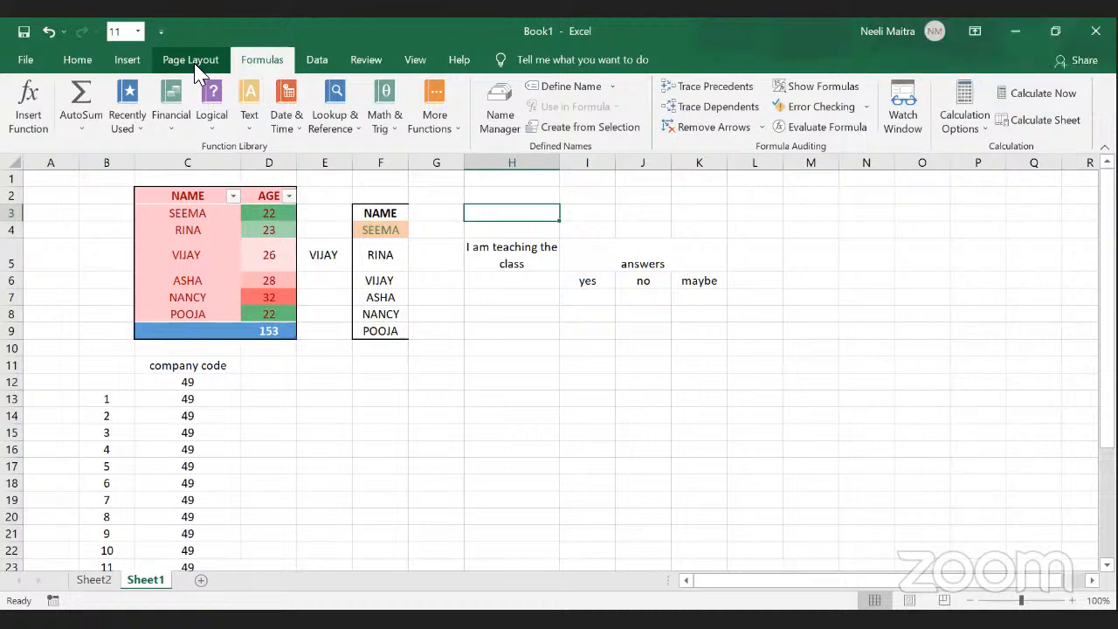
{"action": "left_click", "coordinate": [77, 60]}
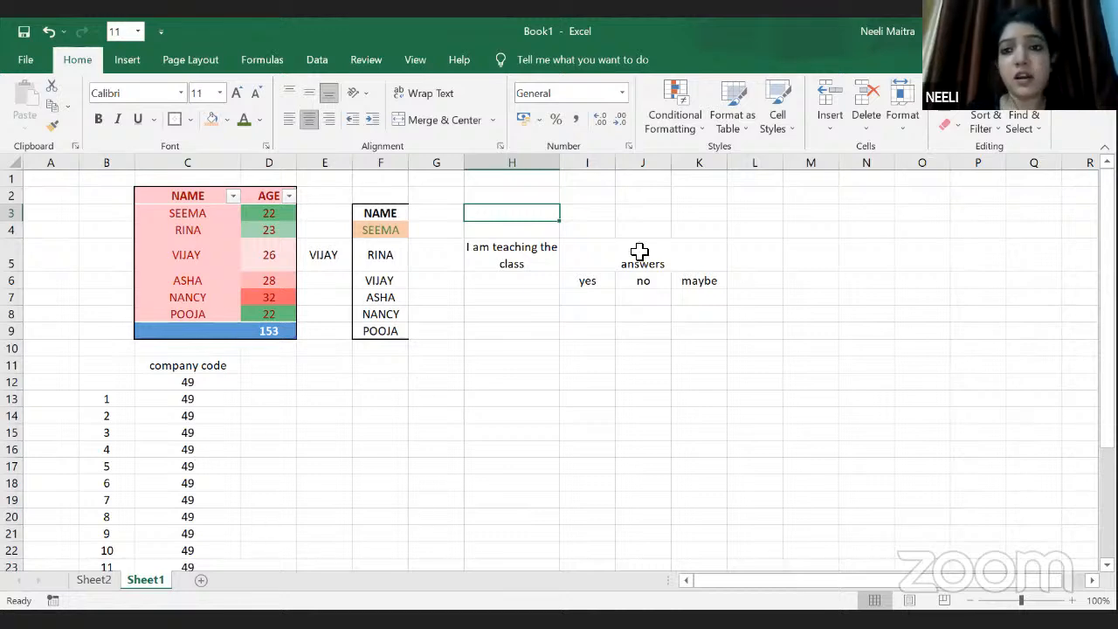
{"action": "left_click", "coordinate": [702, 138]}
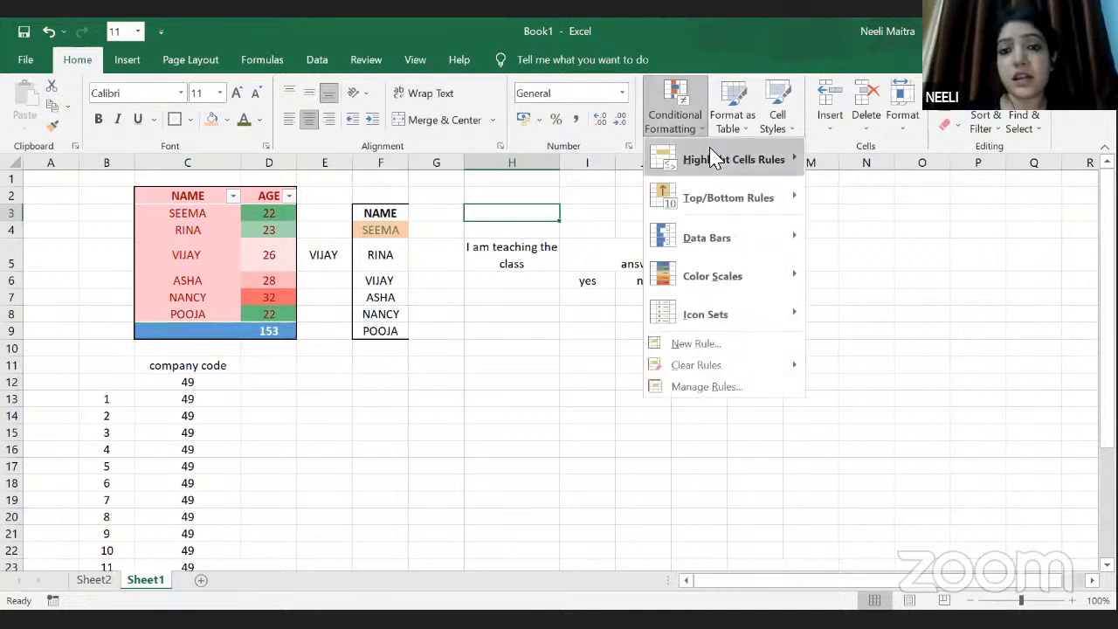
{"action": "mouse_move", "coordinate": [714, 158]}
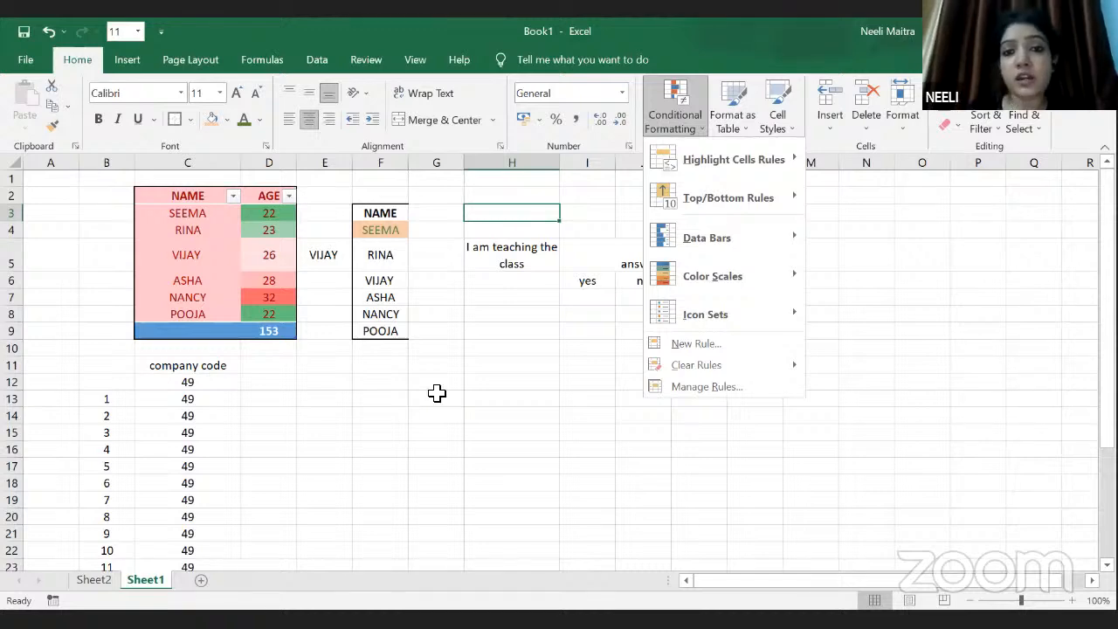
{"action": "key", "text": "Escape"}
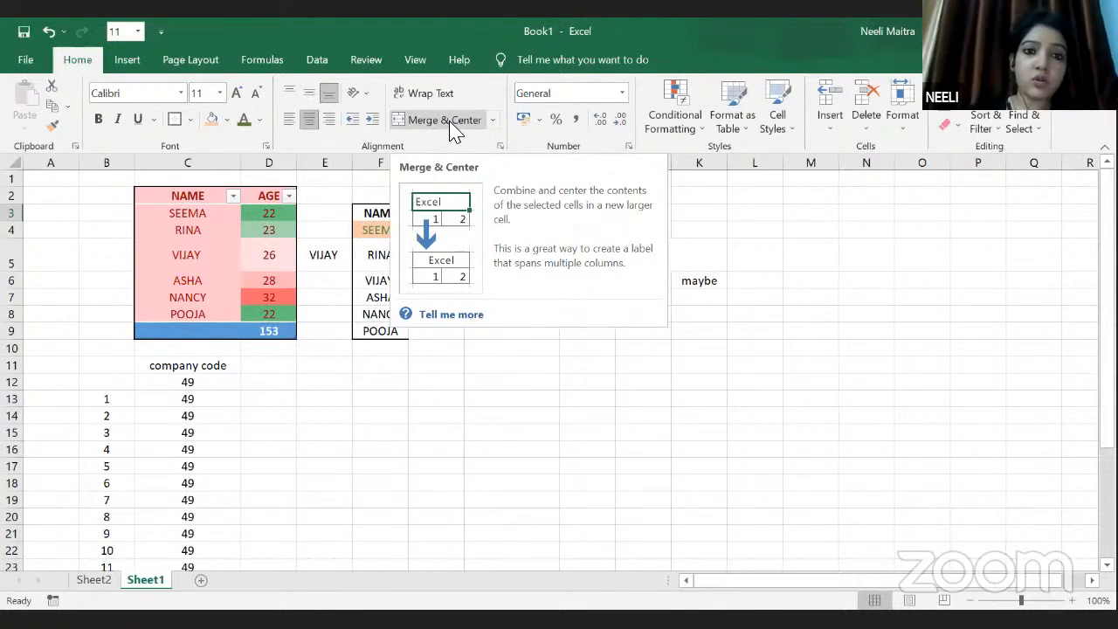
{"action": "left_click", "coordinate": [508, 398]}
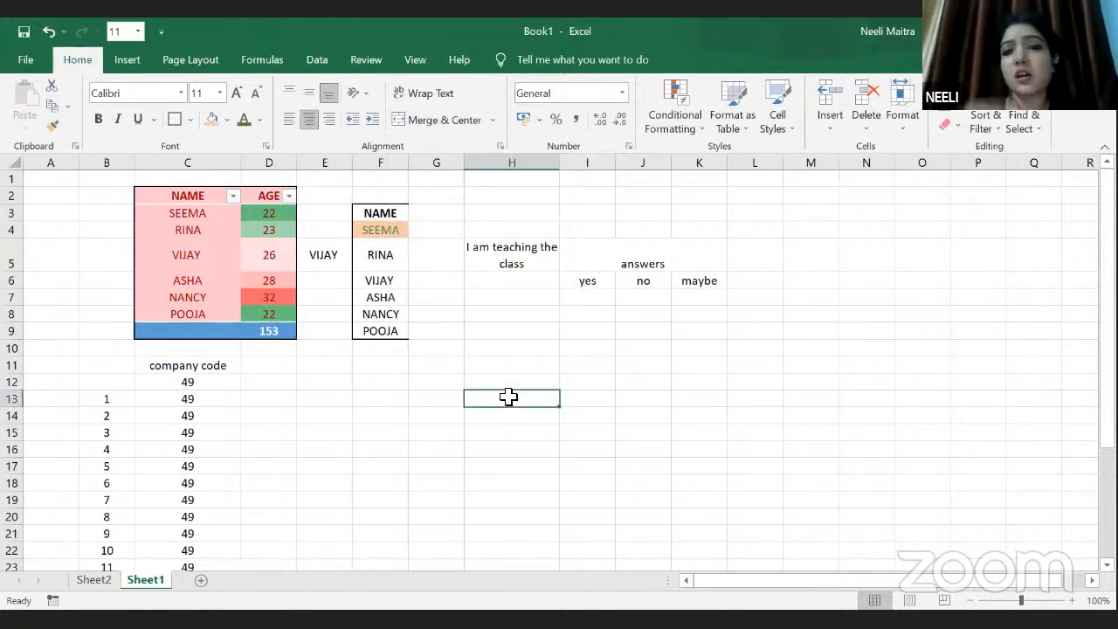